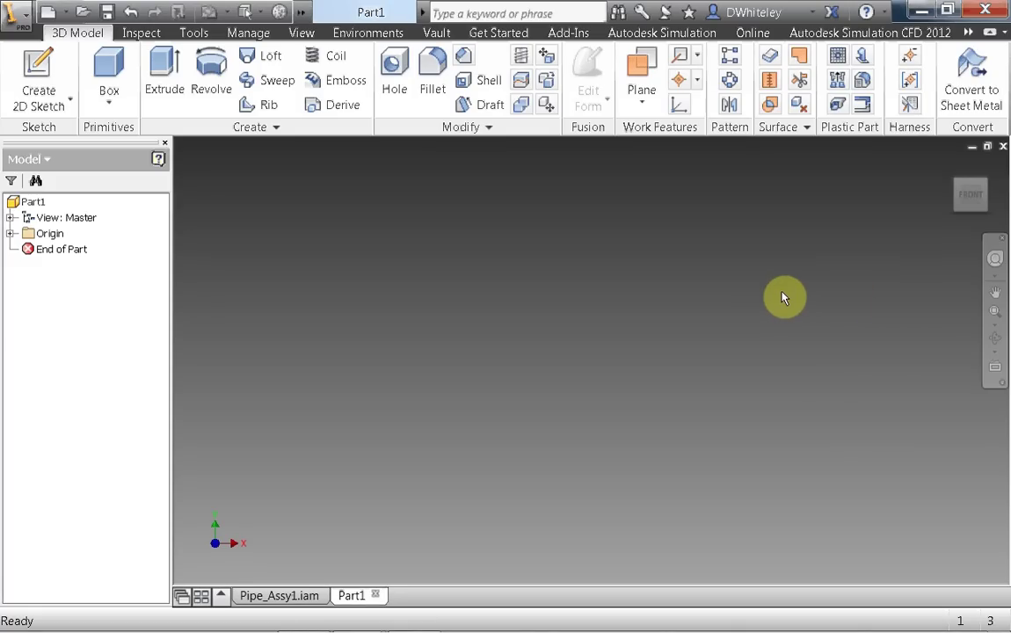
Start a 3D Pipe Run in the part and generate a table for 4 points.
left_click(195, 33)
left_click(991, 88)
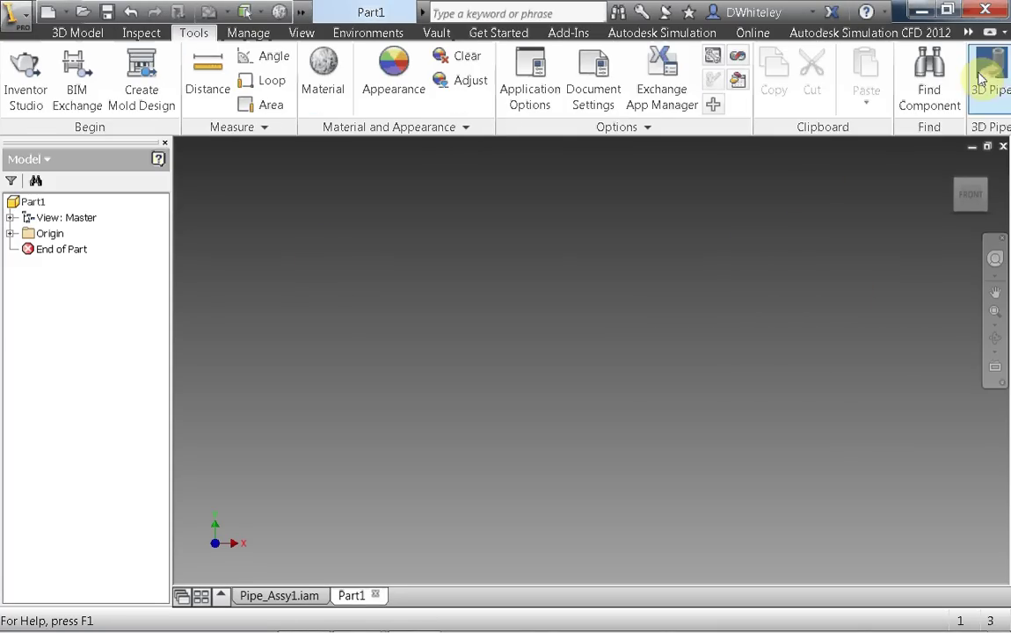
left_click_drag(345, 110, 505, 132)
left_click(325, 165)
type("4")
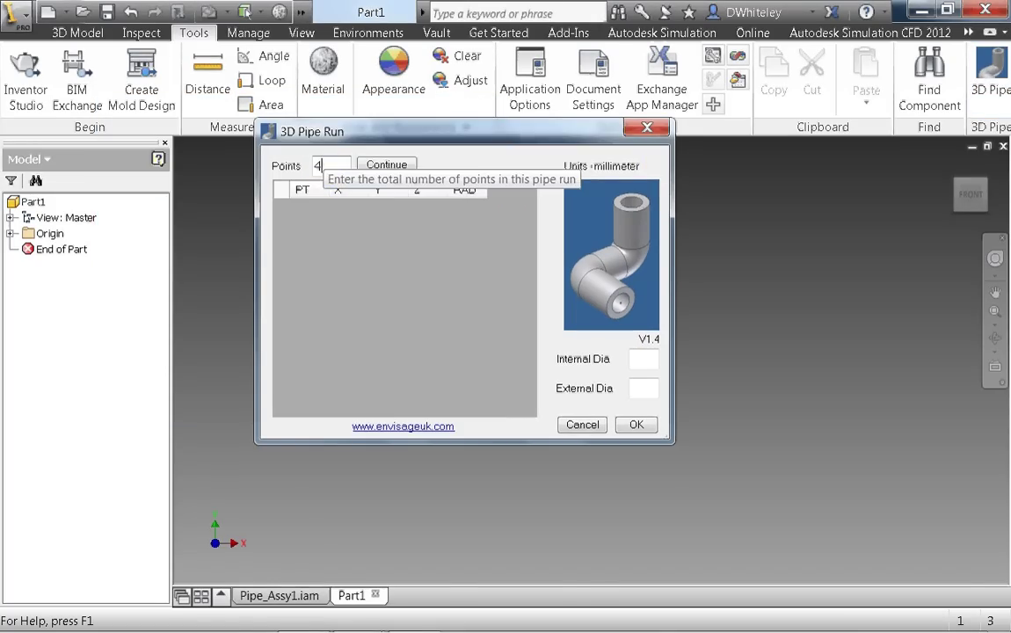
left_click(386, 165)
Enter the pipe run coordinates 0, 0, 0 for point 1 and 200, 0, 0 for point 2.
left_click(360, 210)
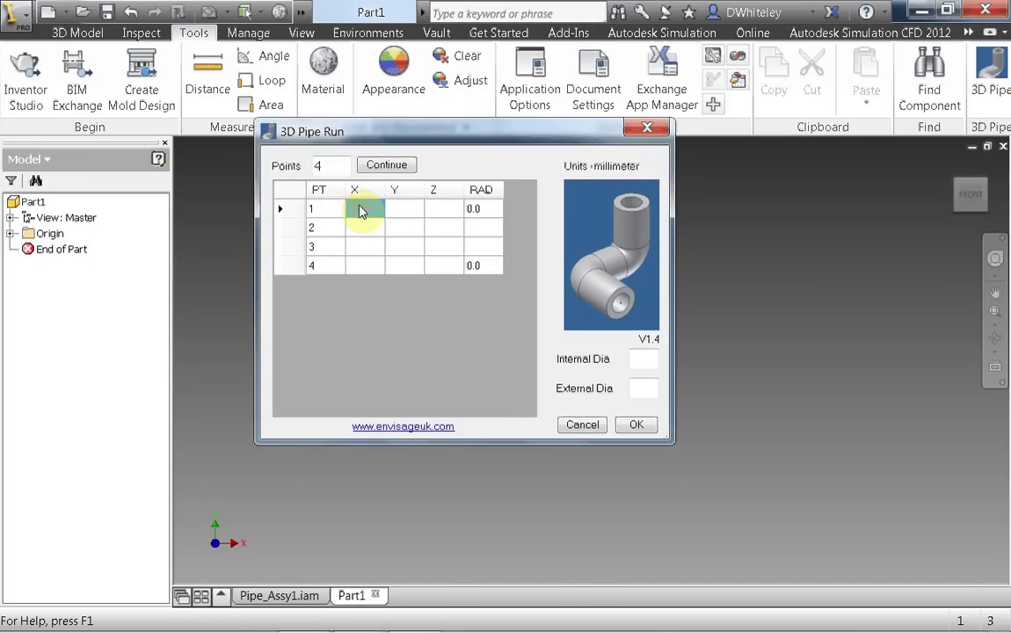
type("0")
left_click(394, 210)
type("0")
left_click(444, 211)
type("0")
left_click(355, 233)
type("200")
left_click(400, 230)
type("0")
left_click(446, 231)
type("0")
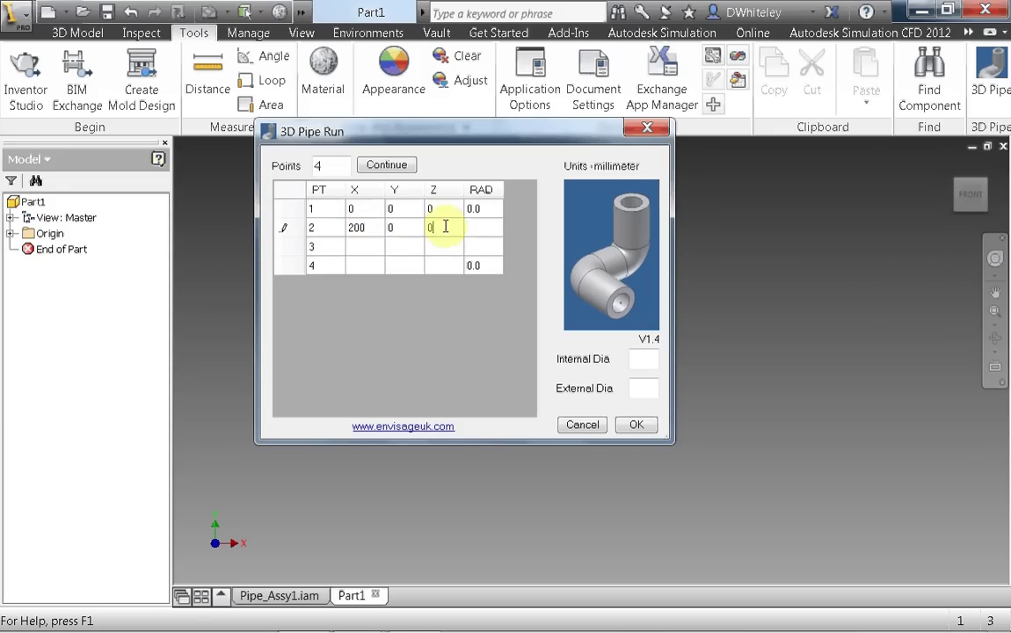
Enter the pipe run coordinates 250, -150, 0 for point 3 and 450, -150, 100 for point 4.
left_click(359, 247)
type("250")
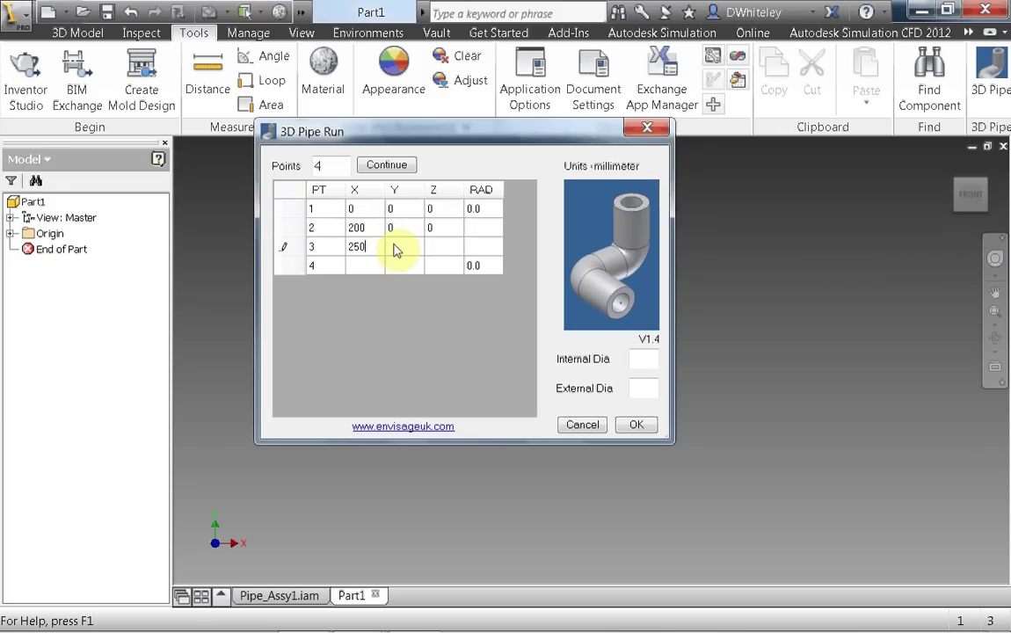
left_click(396, 249)
type("-150")
left_click(440, 250)
type("0")
left_click(351, 273)
type("450")
left_click(397, 273)
type("-150")
left_click(440, 270)
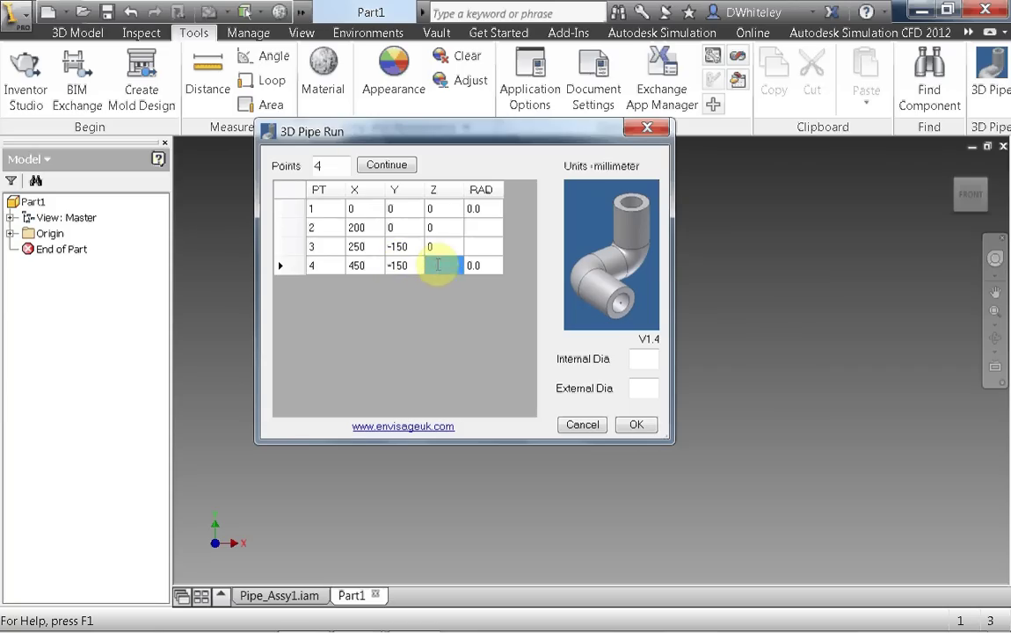
type("100")
Set the bend radius of points 2 and 3 to 50 mm.
left_click(484, 227)
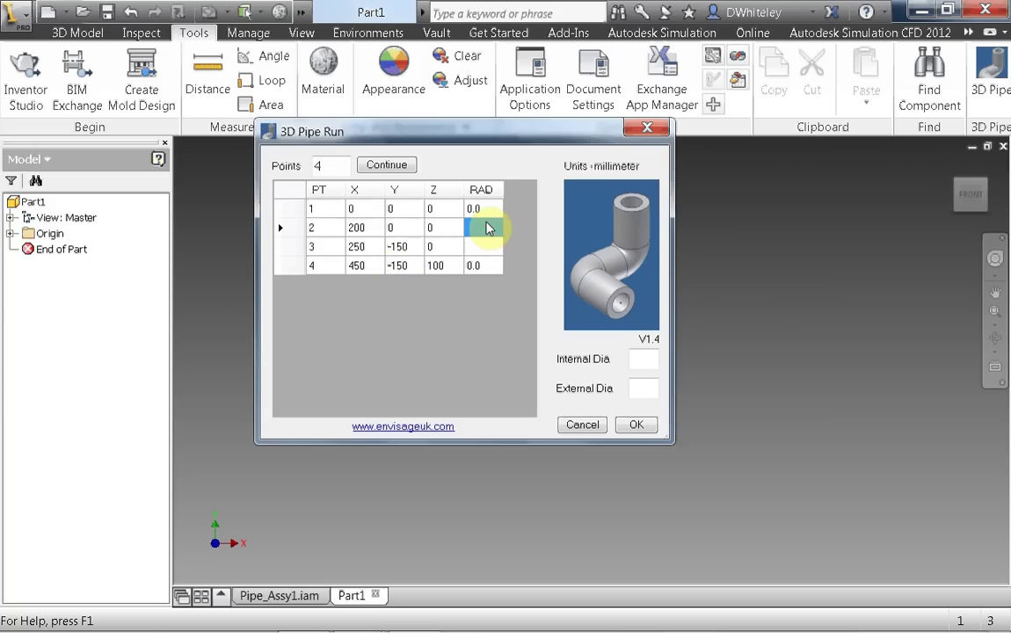
type("50")
key("Return")
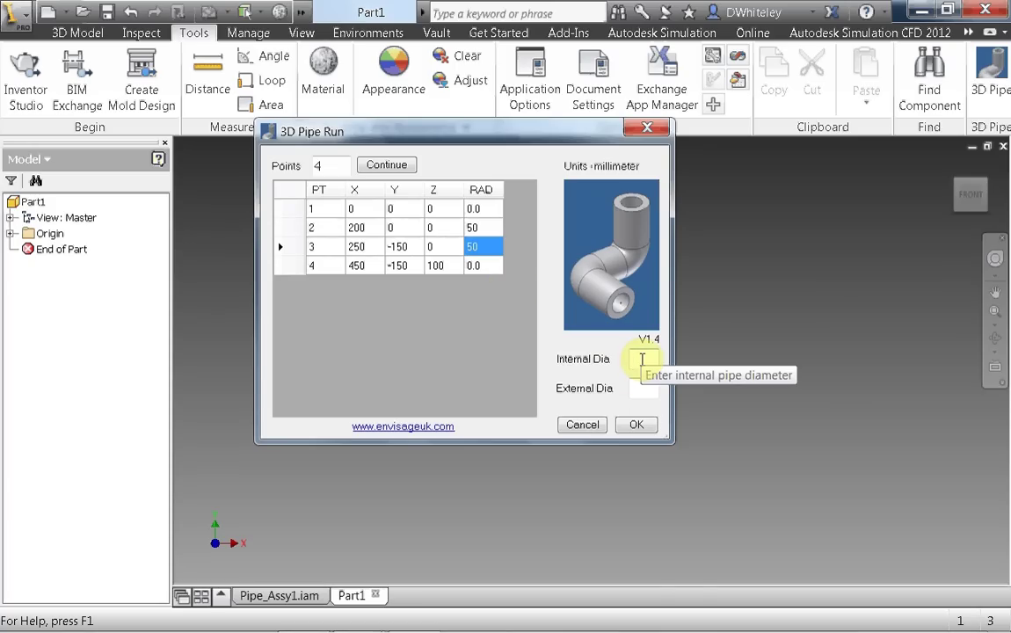
Set the pipe's internal diameter to 18 mm and external diameter to 20 mm, and generate the pipe.
left_click(642, 358)
type("18")
left_click(640, 386)
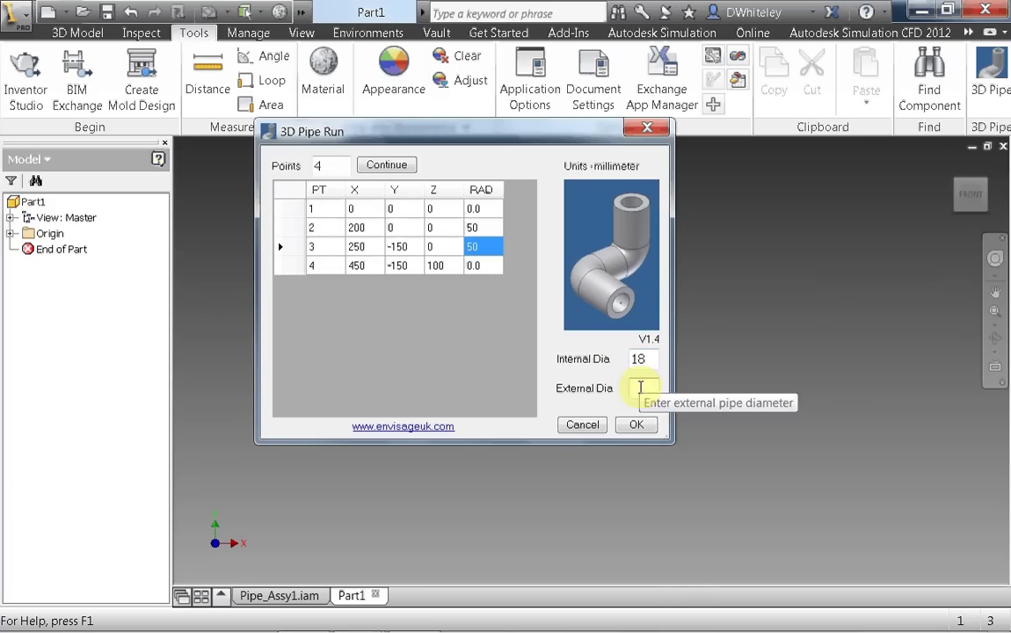
type("20")
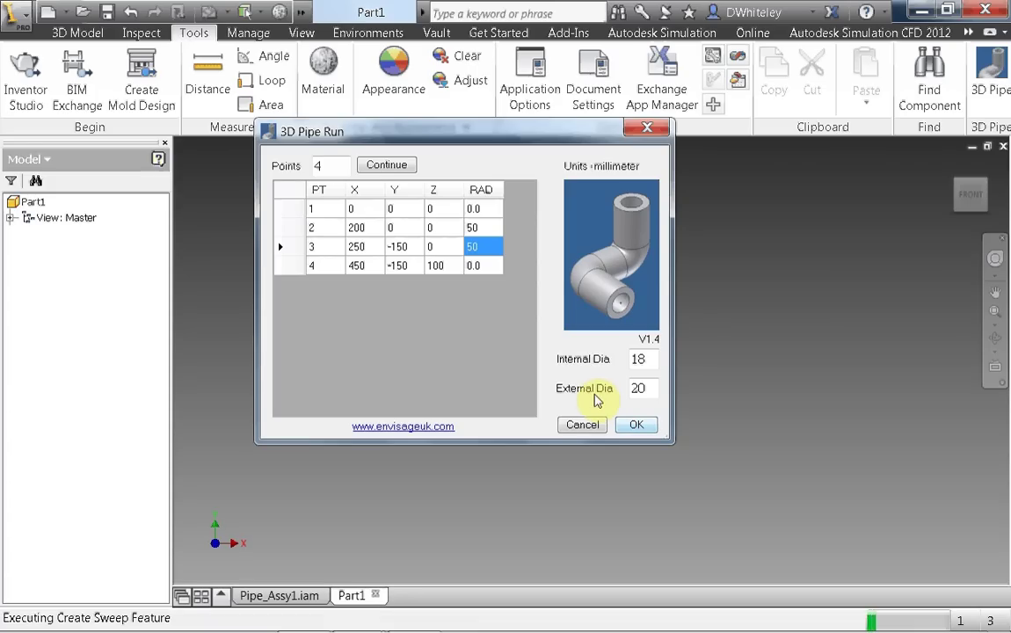
Save the pipe part in the tutorial files folder as tube2.
scroll(461, 304, "down", 4)
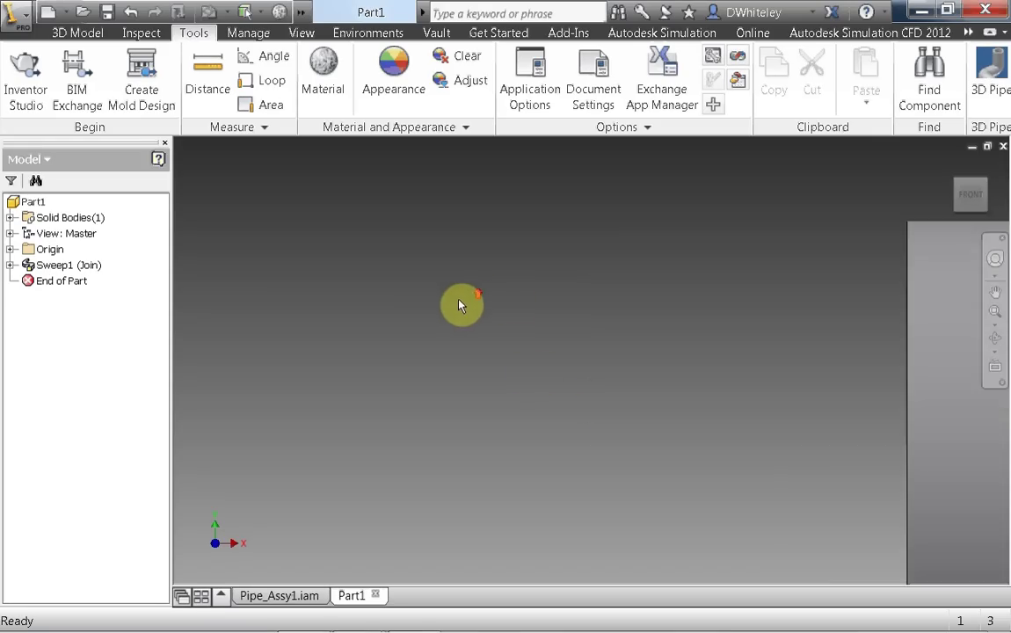
scroll(440, 310, "up", 10)
middle_click_drag(513, 252, 424, 266)
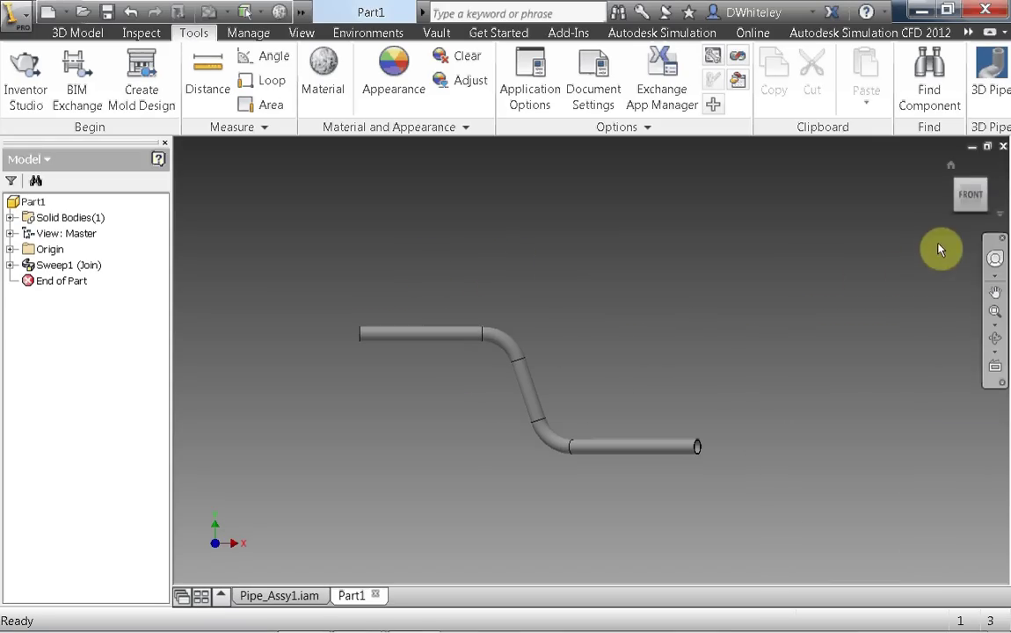
left_click_drag(970, 202, 958, 145)
mouse_move(457, 303)
middle_mouse_down("shift")
mouse_move(512, 303)
mouse_move(535, 345)
mouse_move(517, 295)
middle_mouse_up("shift")
scroll(505, 361, "down", 4)
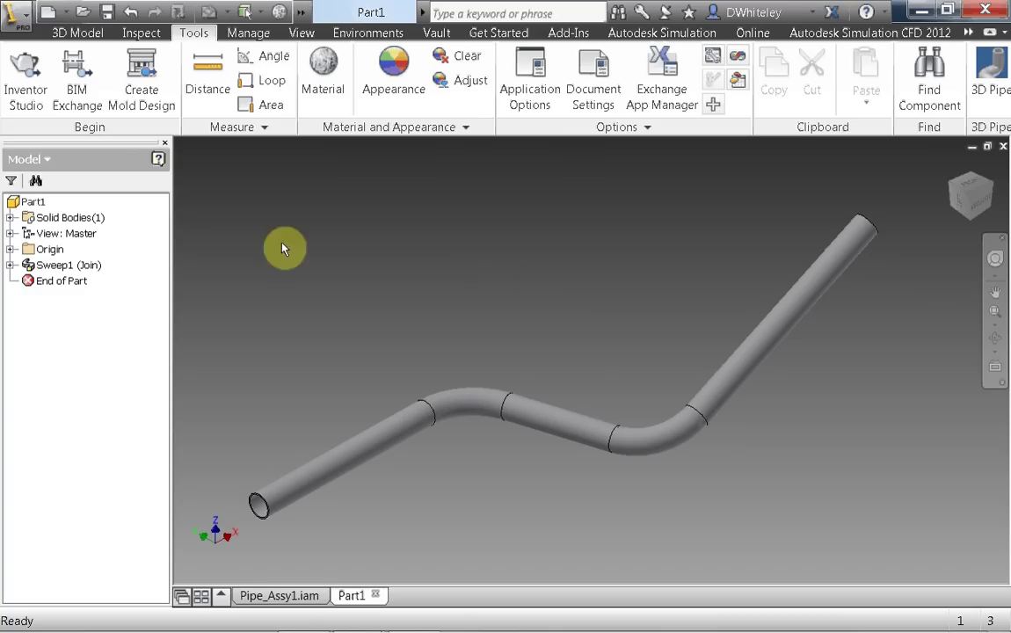
left_click(105, 11)
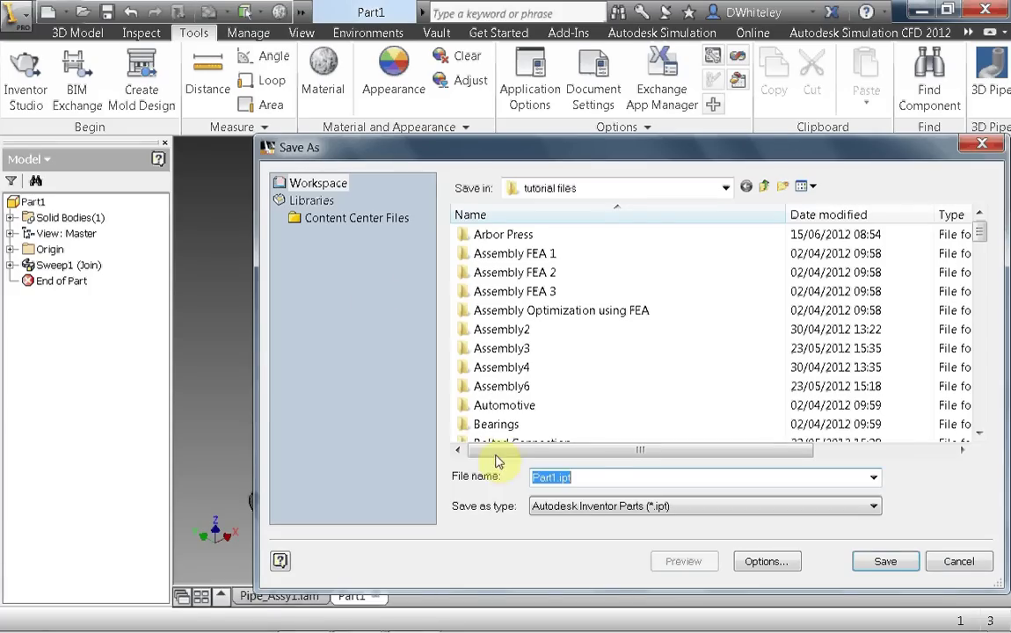
type("tube")
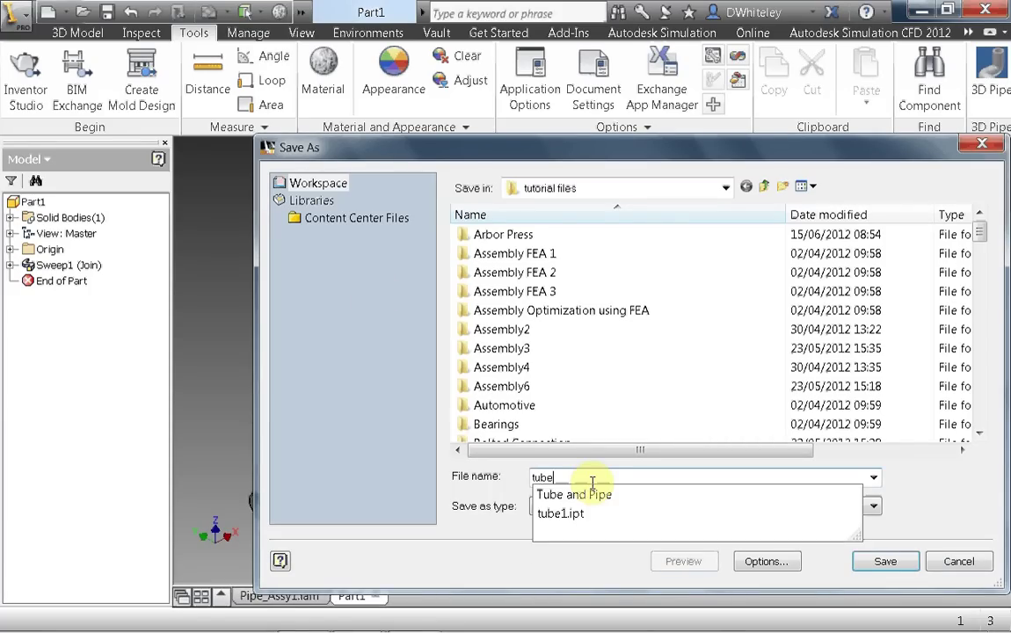
type("2")
left_click(884, 561)
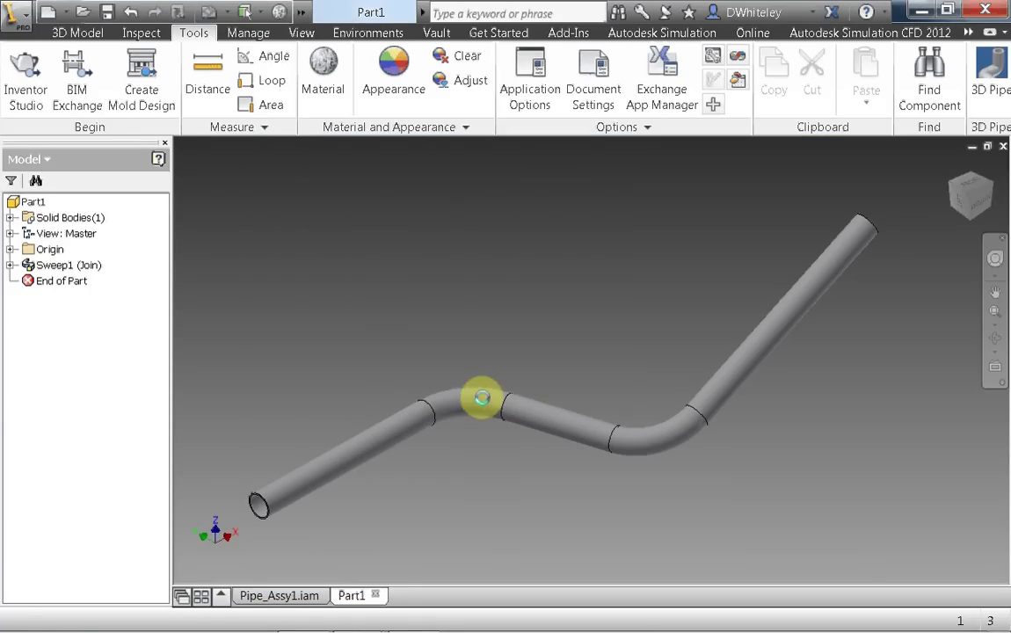
Place one instance of tube1.ipt above the plate in the Pipe_Assy1.iam assembly.
left_click(292, 595)
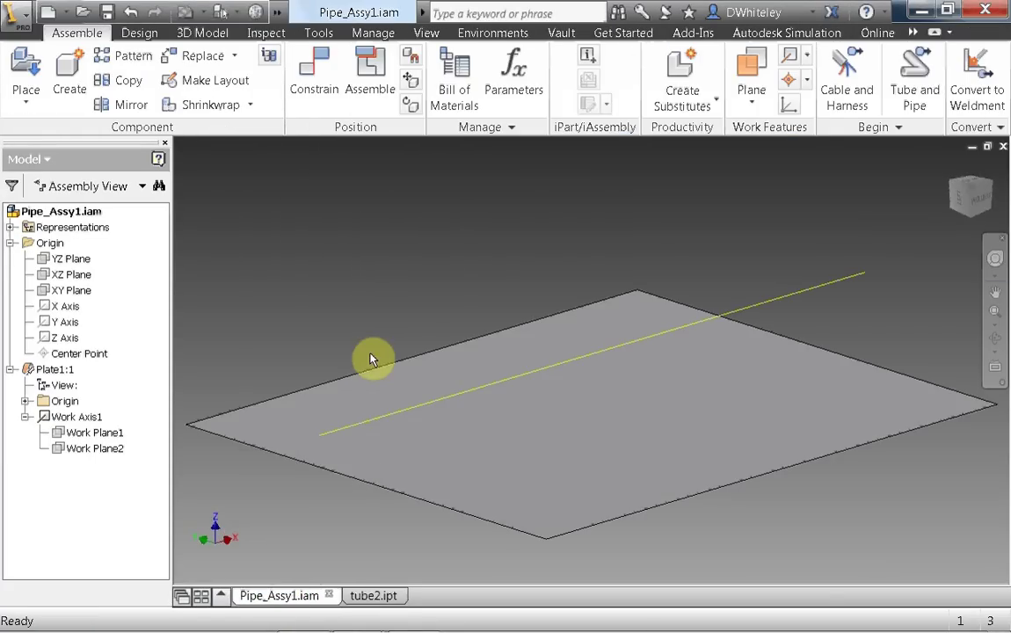
middle_click_drag(399, 264, 390, 255)
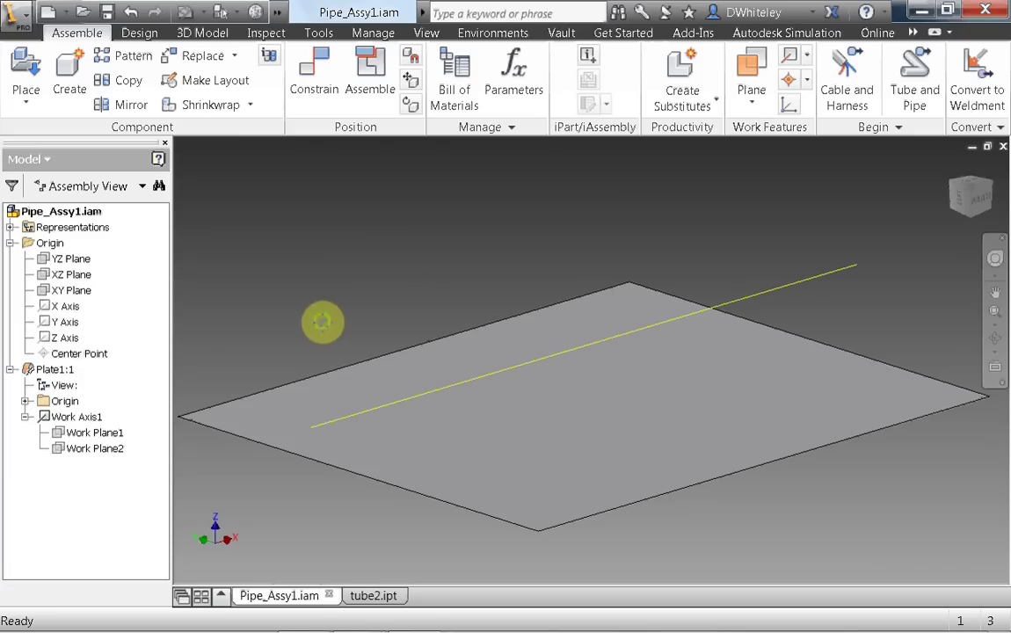
middle_click_drag(322, 320, 327, 322)
left_click(28, 62)
key("p")
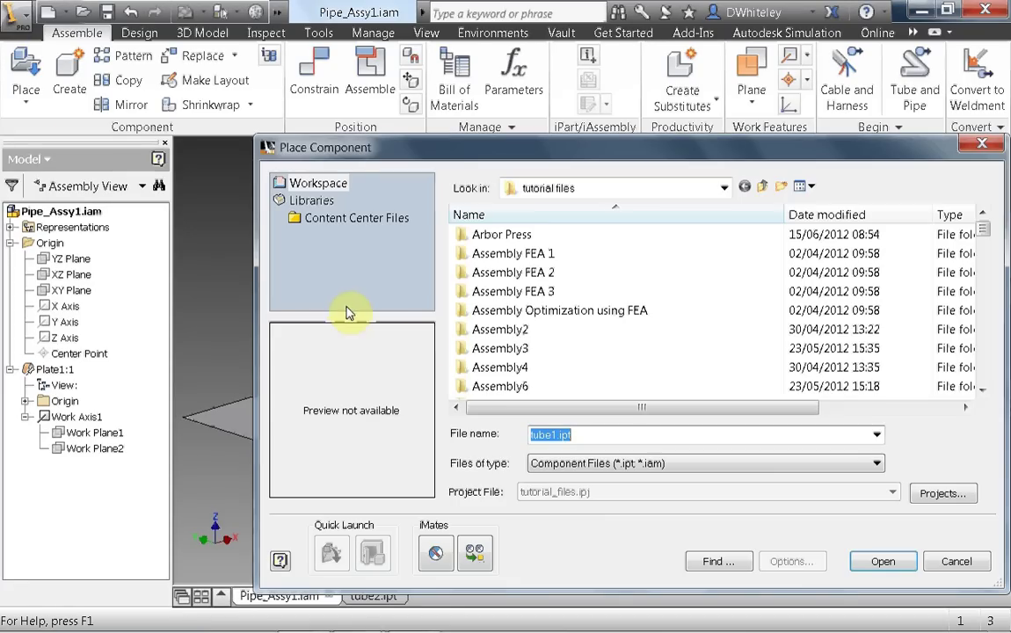
key("Return")
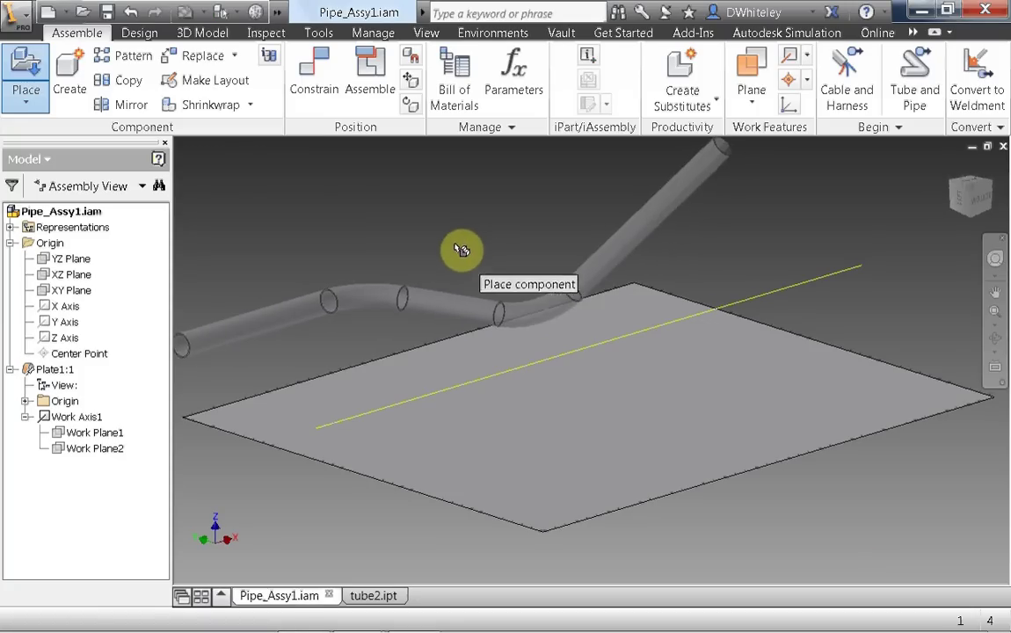
left_click(462, 206)
right_click(420, 190)
left_click(472, 187)
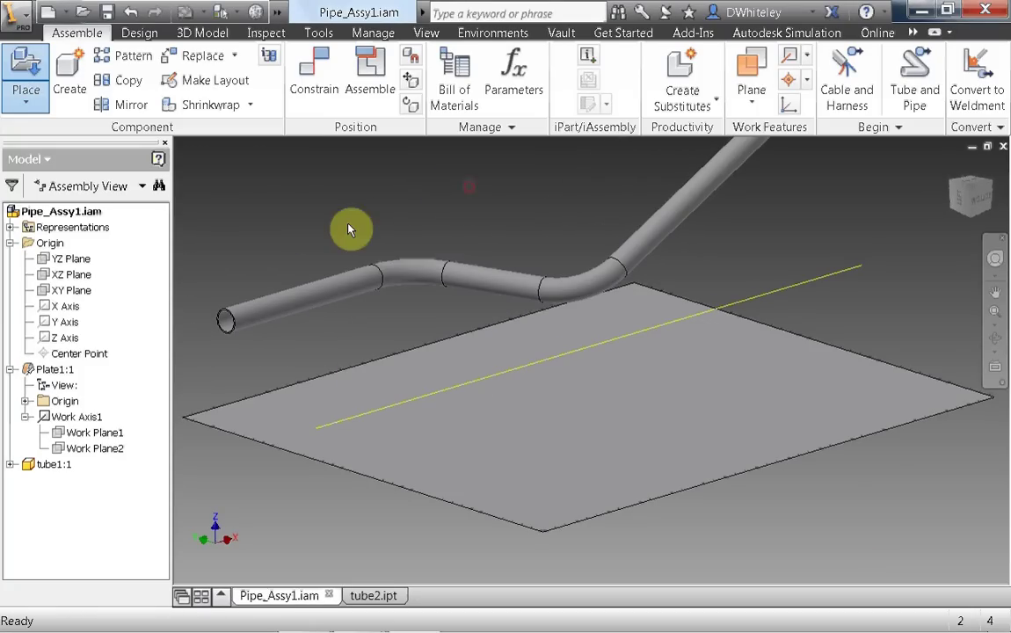
Mate the axis of the tube's first straight section to the plate's work axis with 0 mm offset.
scroll(330, 238, "up", 3)
scroll(331, 236, "down", 4)
middle_click_drag(331, 235, 386, 227)
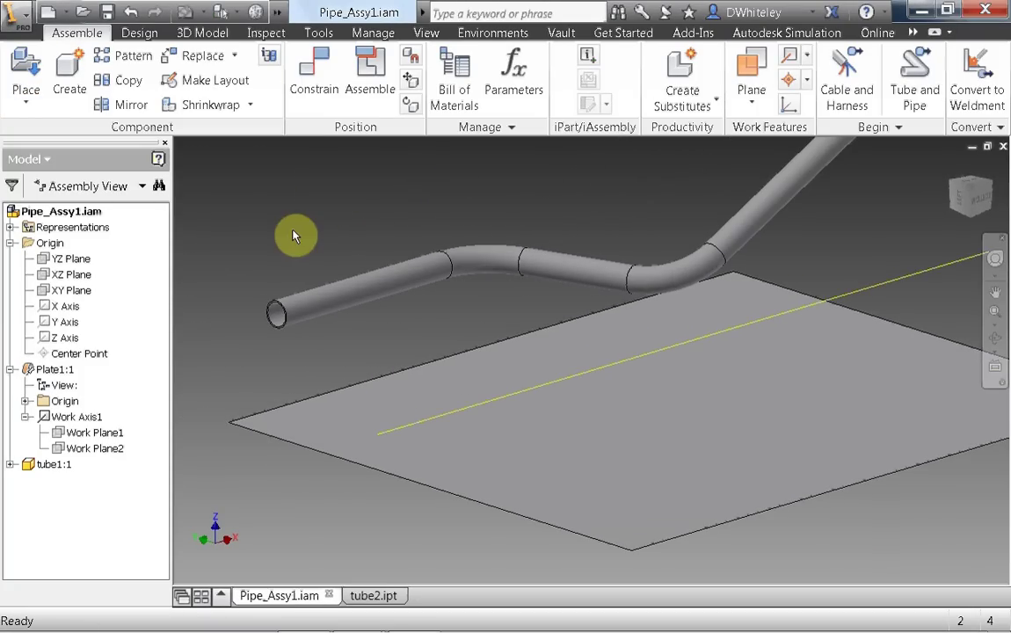
key("c")
left_click_drag(290, 139, 169, 40)
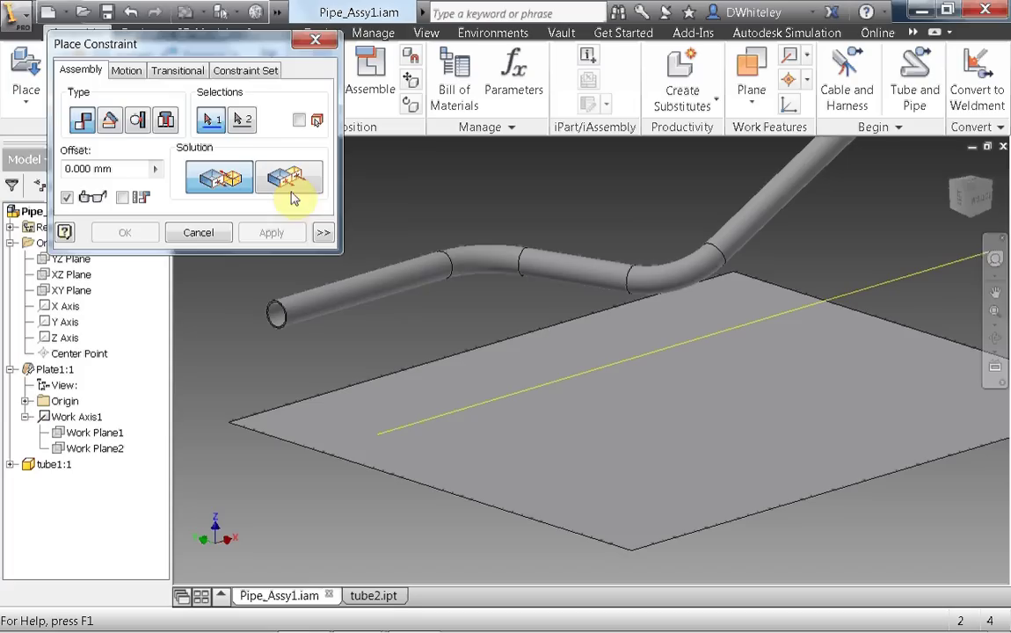
left_click(373, 295)
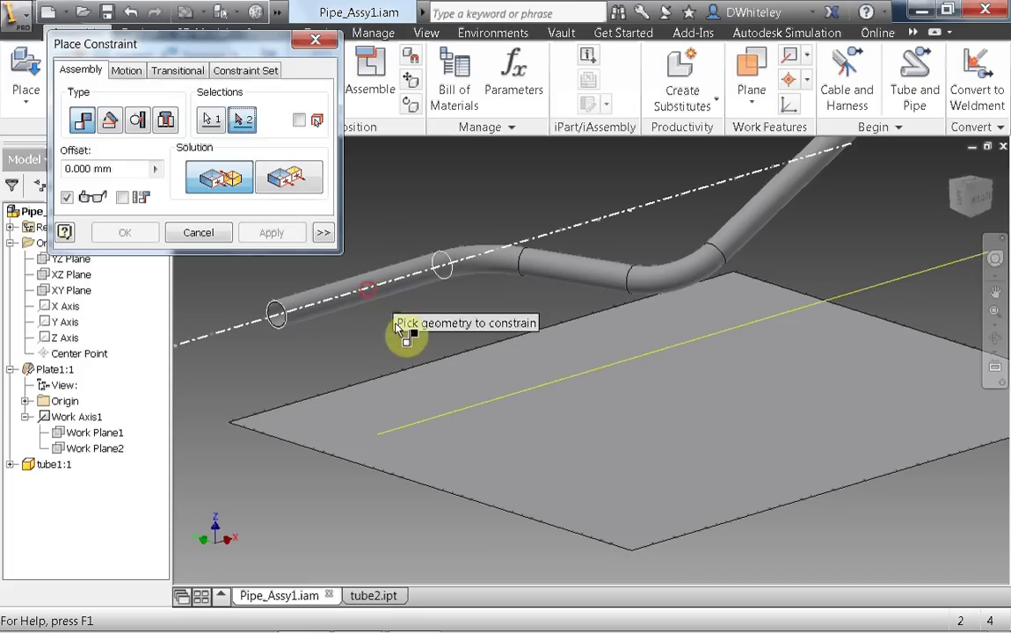
left_click(430, 406)
left_click(272, 232)
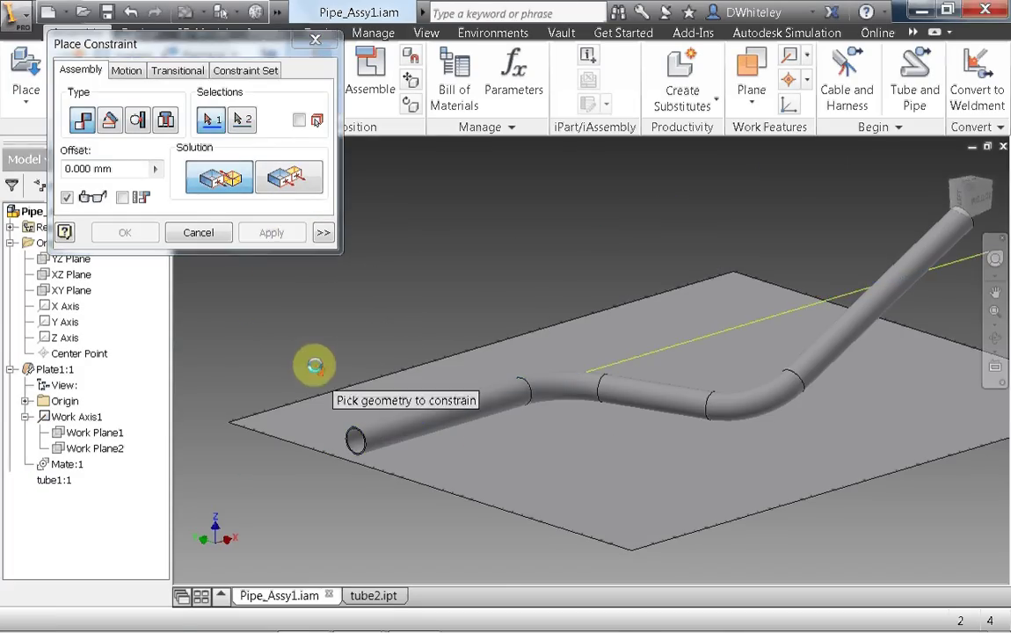
Mate the tube's near open end to the plate's adjacent edge with 0 mm offset.
scroll(346, 363, "down", 3)
middle_click_drag(346, 364, 439, 130)
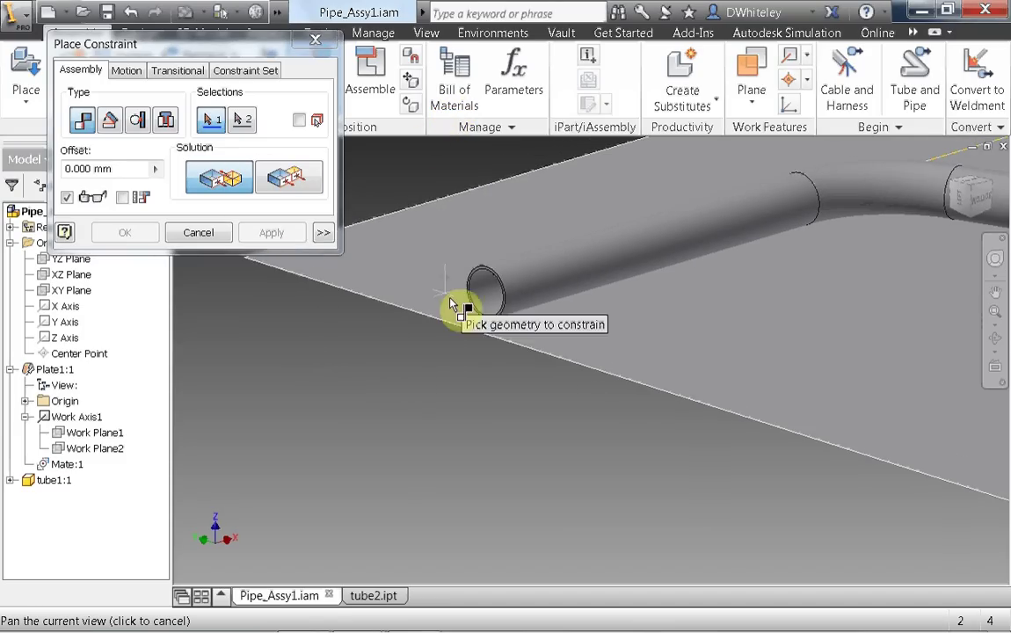
scroll(474, 330, "down", 2)
left_click(517, 339)
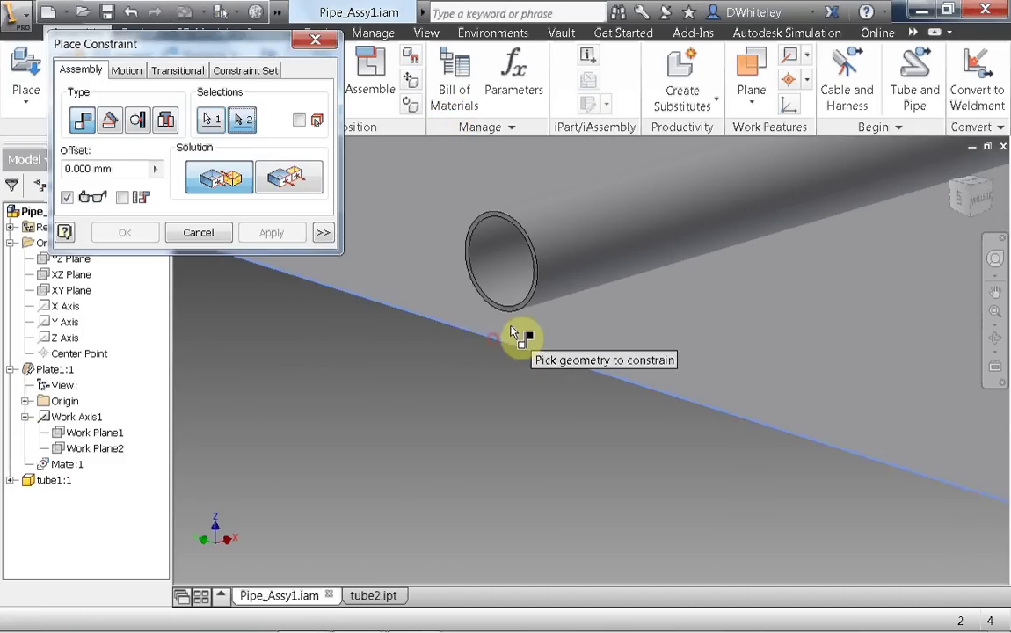
scroll(523, 298, "down", 2)
left_click(532, 295)
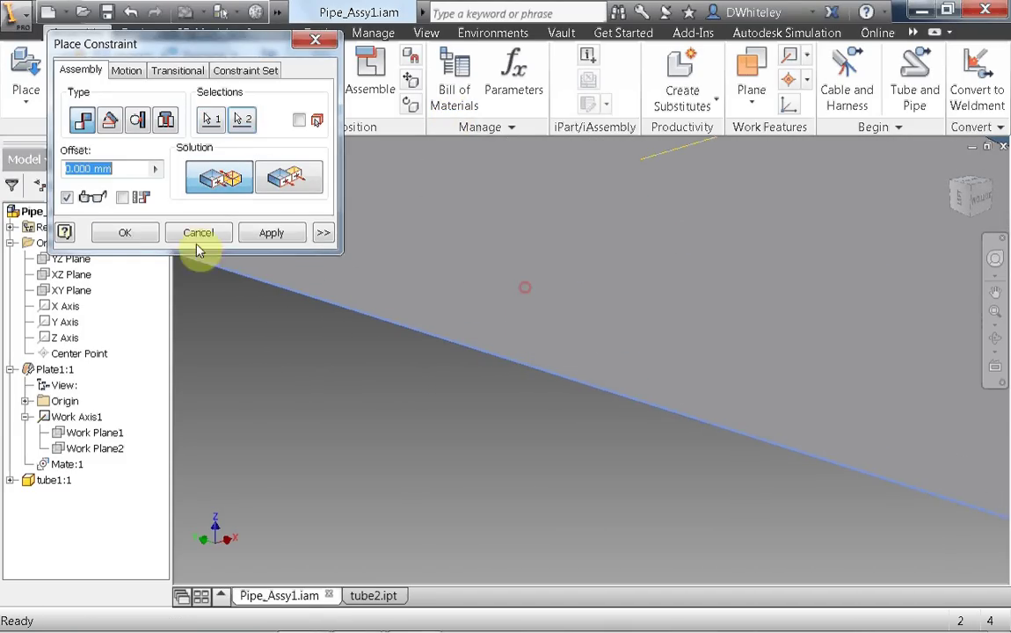
left_click(127, 233)
scroll(393, 406, "up", 8)
scroll(350, 276, "down", 1)
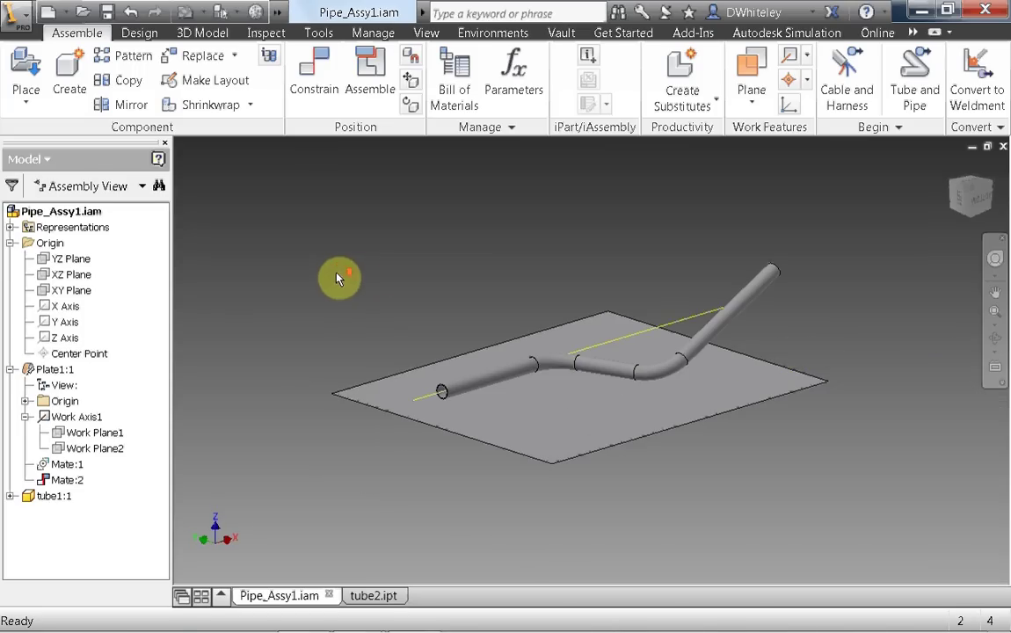
Ground the tube1:1 component in the assembly.
middle_click_drag(387, 262, 354, 266)
right_click(52, 495)
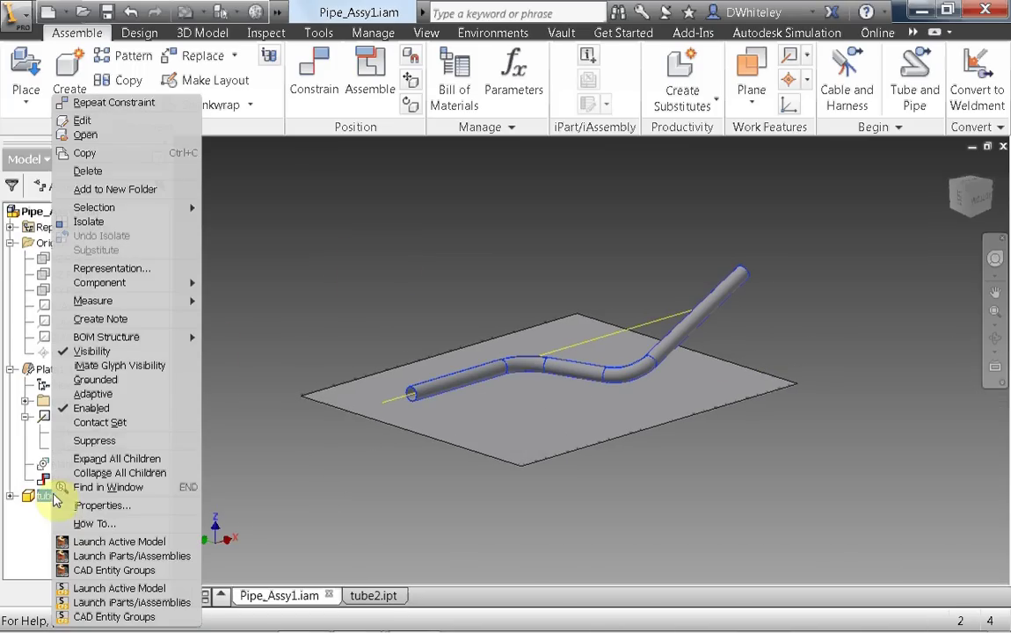
left_click(93, 379)
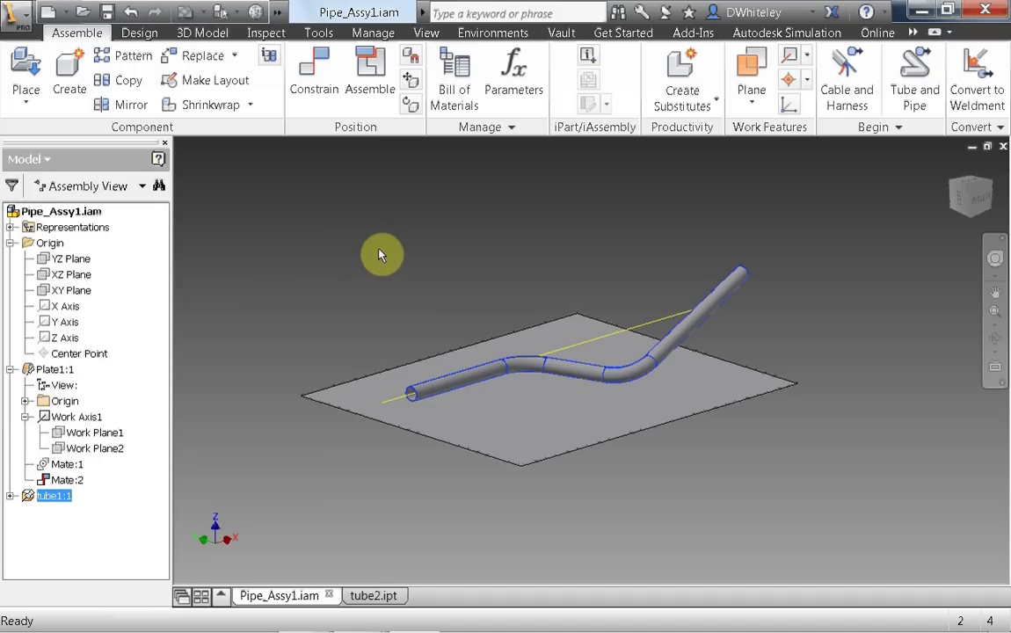
left_click(415, 258)
middle_click_drag(417, 257, 407, 239)
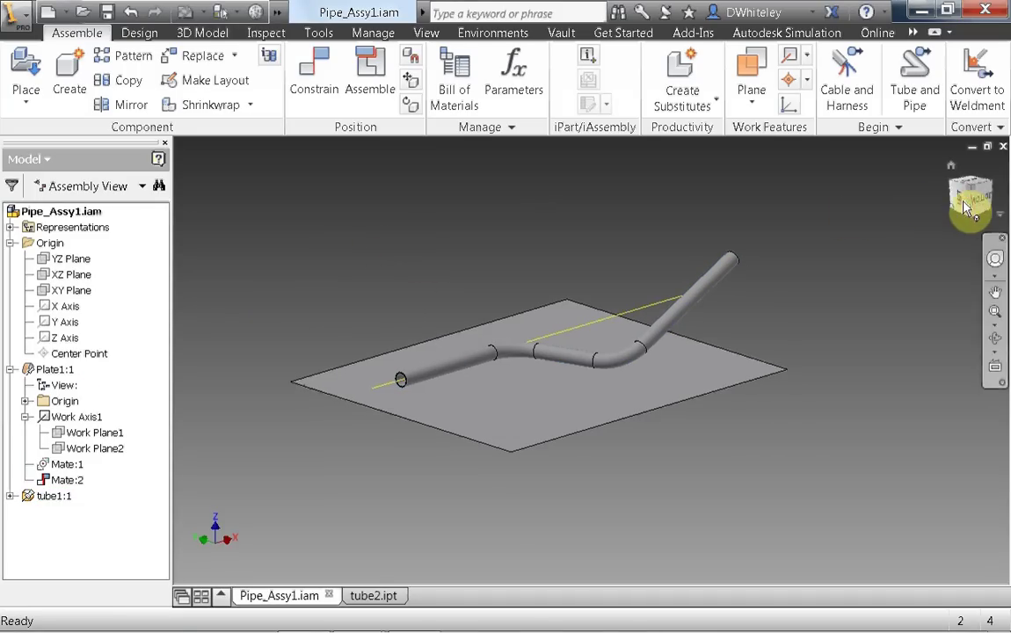
Start a Shrinkwrap part named Pipe_Assy1_Shrinkwrap_1 from the assembly, using the Standard.ipt template and Normal BOM structure.
left_click_drag(979, 207, 973, 197)
mouse_move(408, 239)
middle_mouse_down("shift")
mouse_move(373, 230)
mouse_move(432, 265)
mouse_move(433, 251)
mouse_move(433, 382)
mouse_move(432, 306)
mouse_move(462, 255)
mouse_move(497, 230)
mouse_move(536, 239)
mouse_move(572, 268)
mouse_move(571, 297)
mouse_move(595, 251)
middle_mouse_up("shift")
scroll(593, 275, "down", 3)
scroll(591, 274, "up", 7)
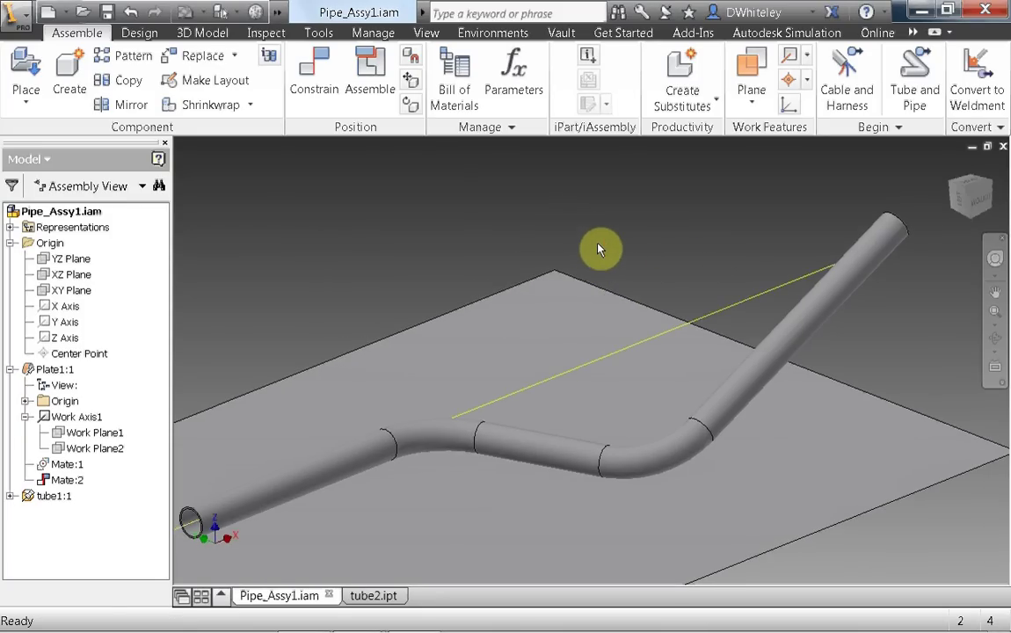
scroll(601, 249, "down", 3)
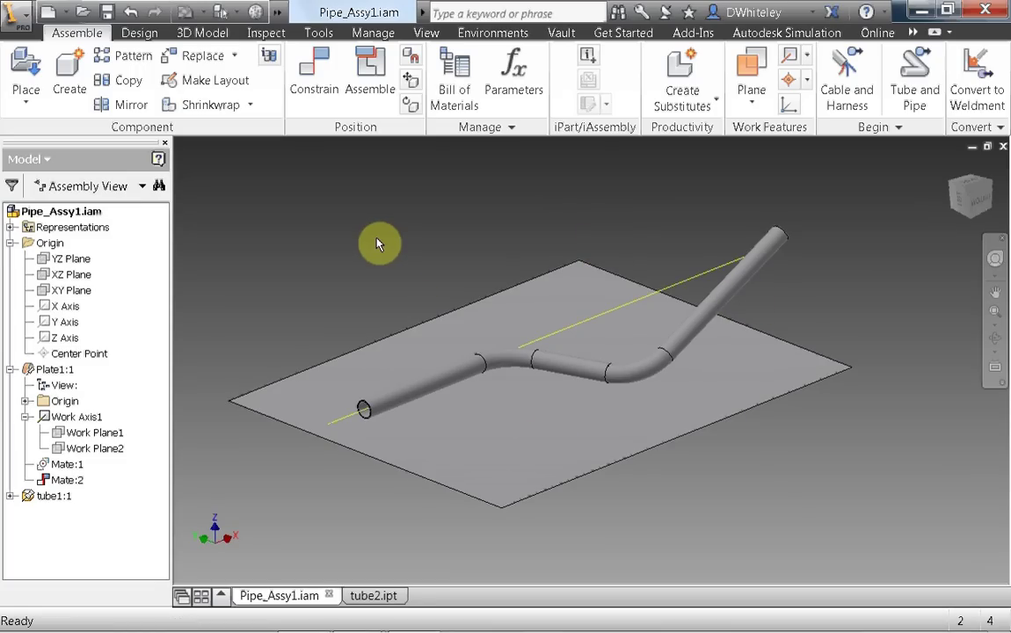
left_click(203, 105)
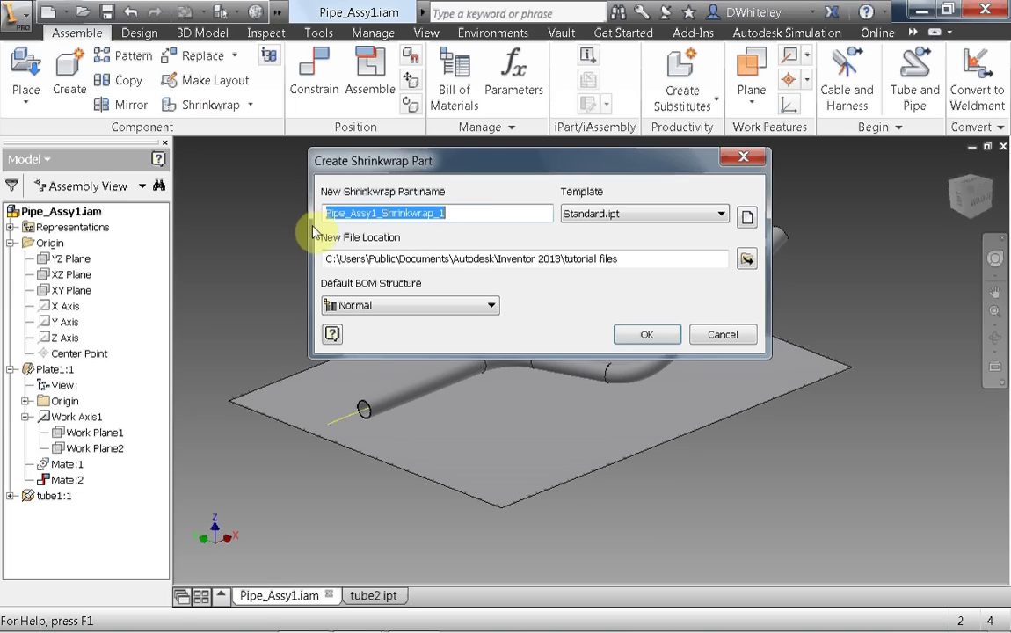
left_click_drag(394, 173, 261, 44)
left_click(565, 266)
Generate the shrinkwrap as a single solid body with merged seams, without removing geometry by visibility, and exclude work geometry and sketches.
left_click(104, 85)
left_click(100, 134)
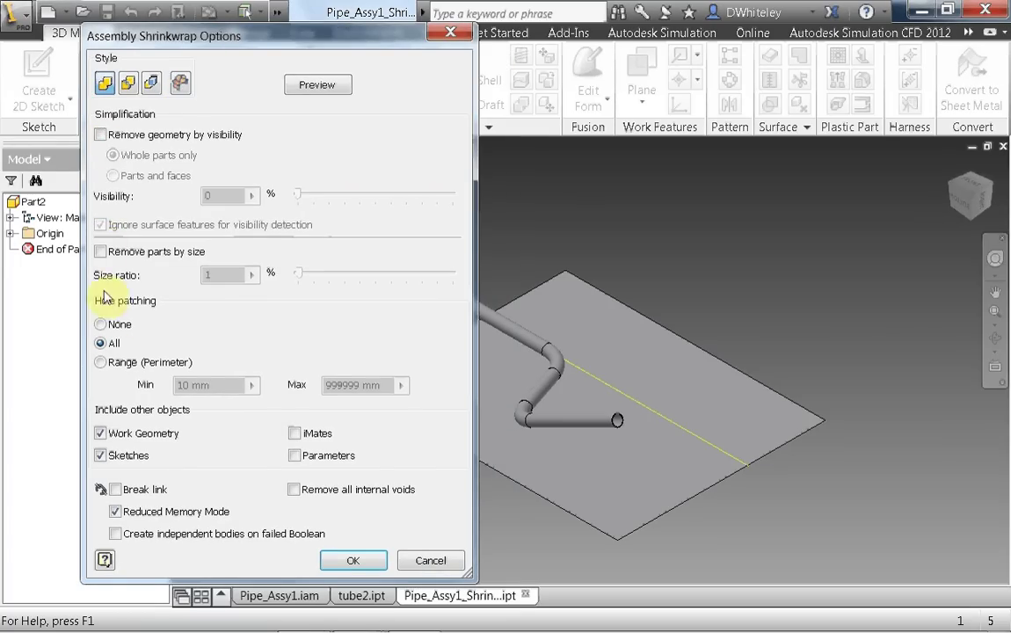
left_click(100, 434)
left_click(100, 455)
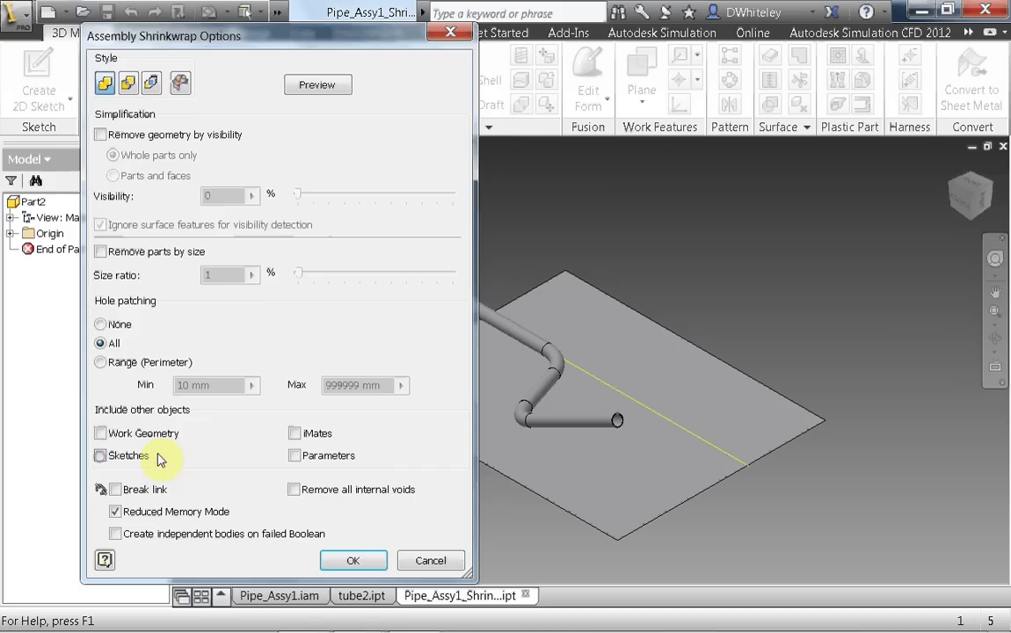
left_click(362, 561)
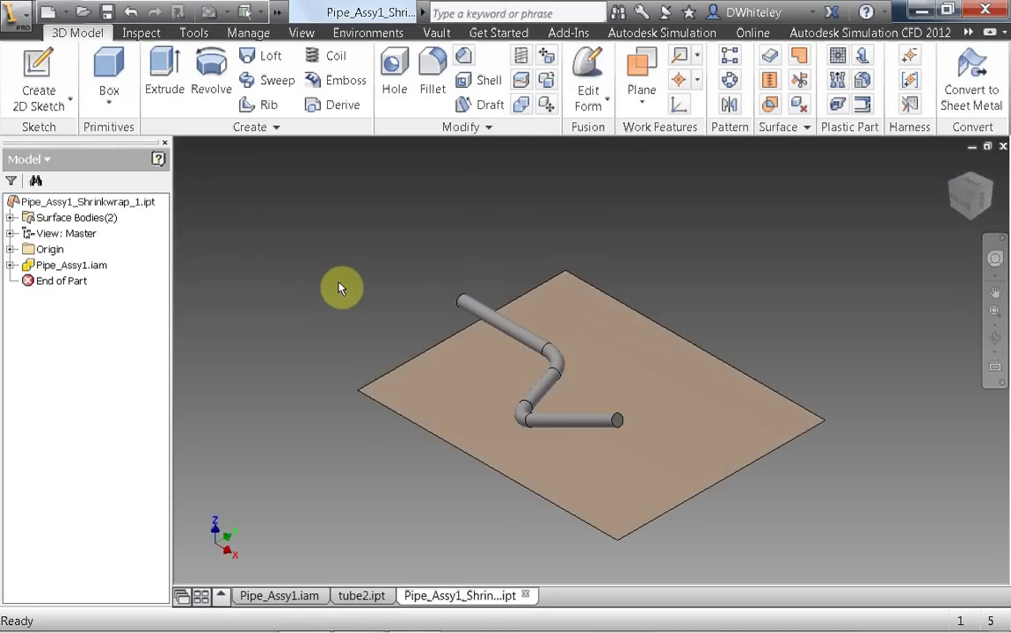
Examine the shrinkwrapped pipe, its end faces and the plate from several angles.
mouse_move(964, 211)
left_mouse_down()
mouse_move(960, 163)
mouse_move(1009, 162)
mouse_move(1010, 187)
left_mouse_up()
scroll(472, 387, "up", 5)
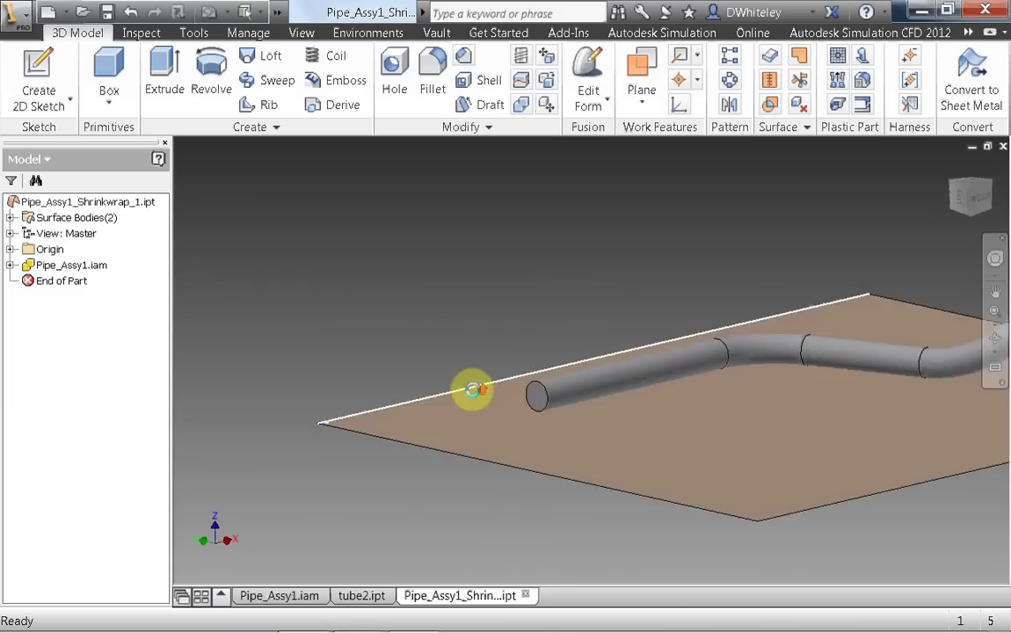
middle_click_drag(462, 360, 293, 314)
scroll(420, 262, "down", 3)
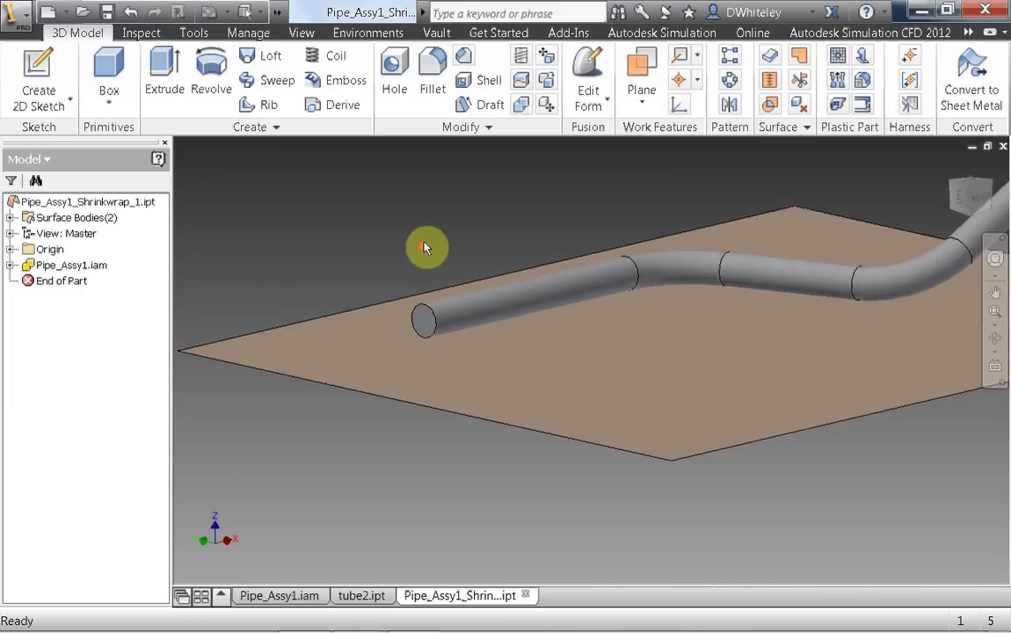
middle_click_drag(447, 226, 257, 323)
middle_click_drag(530, 215, 451, 219)
scroll(450, 220, "down", 2)
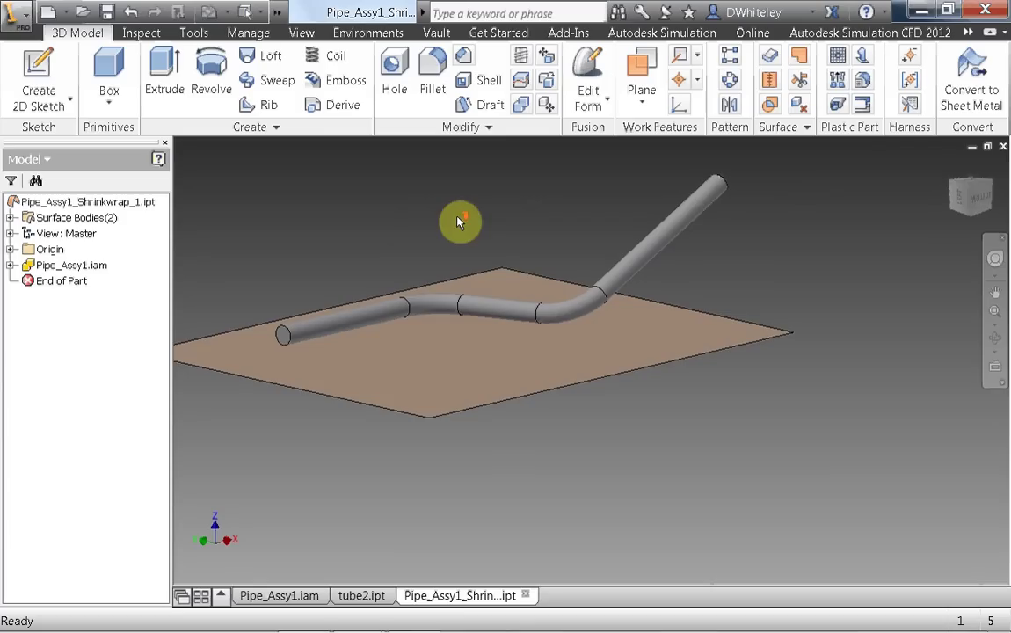
left_click_drag(973, 187, 947, 188)
middle_click_drag(620, 206, 683, 237)
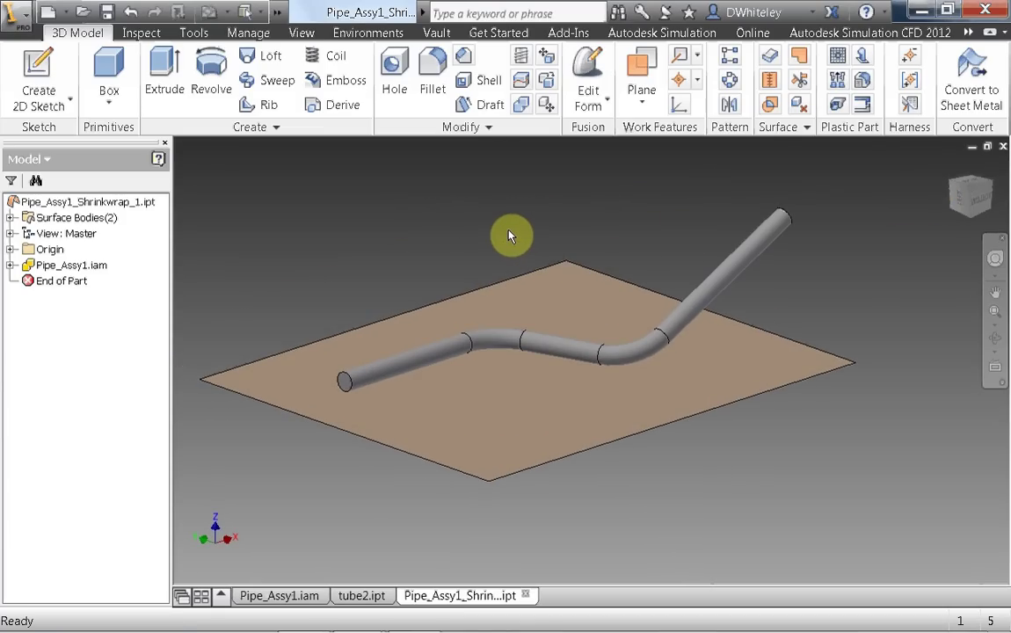
mouse_move(972, 188)
left_mouse_down()
mouse_move(956, 190)
mouse_move(954, 181)
left_mouse_up()
middle_click_drag(406, 228, 392, 225)
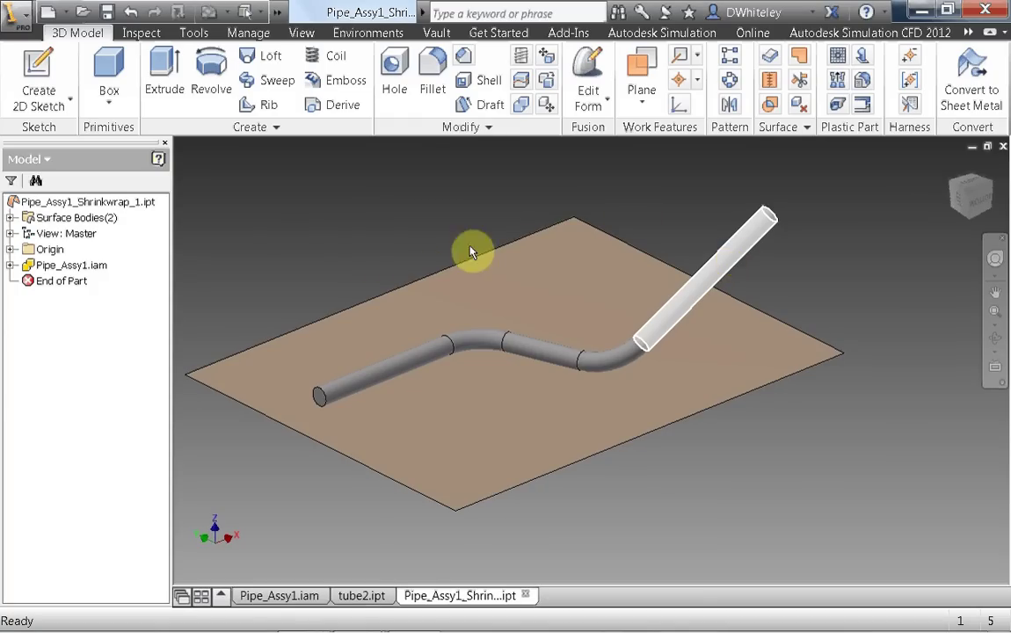
middle_click_drag(342, 243, 359, 260)
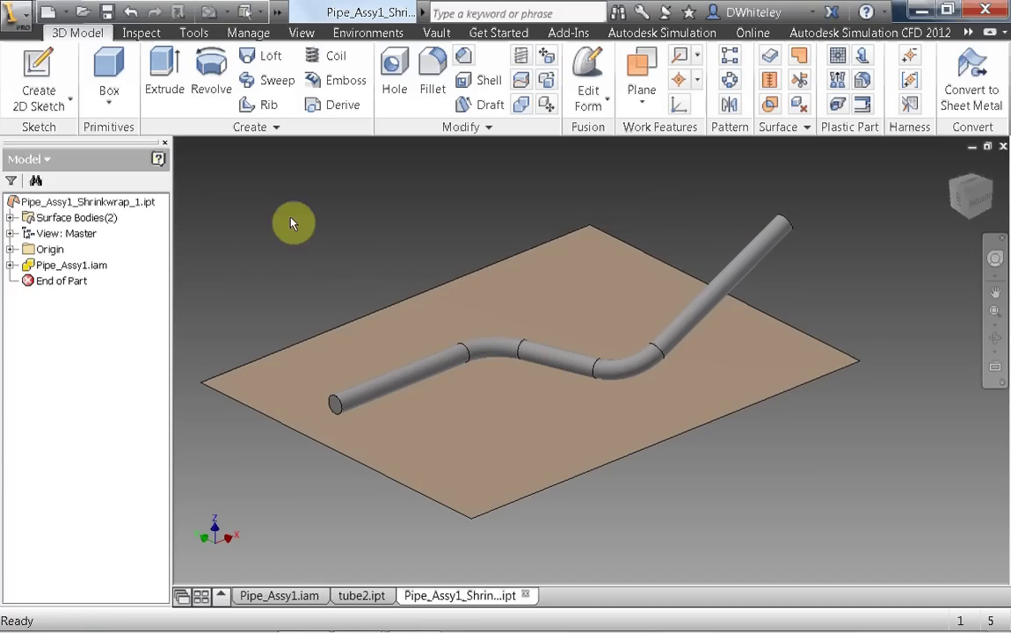
Create a 3D sketch containing the silhouette curve of the pipe body, with the plate face as the direction.
left_click(44, 104)
left_click(55, 174)
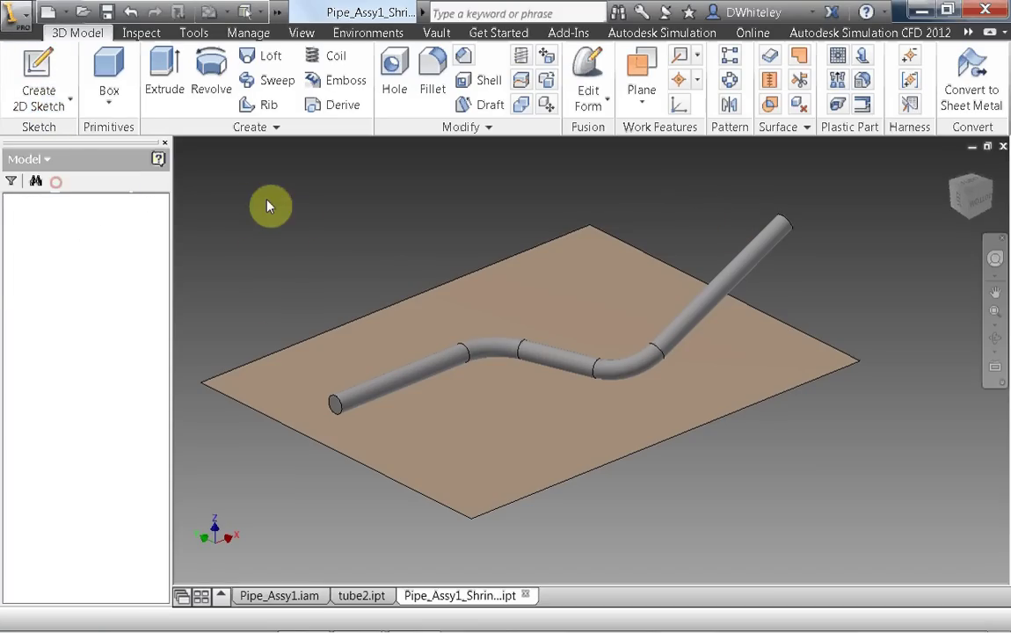
left_click(391, 84)
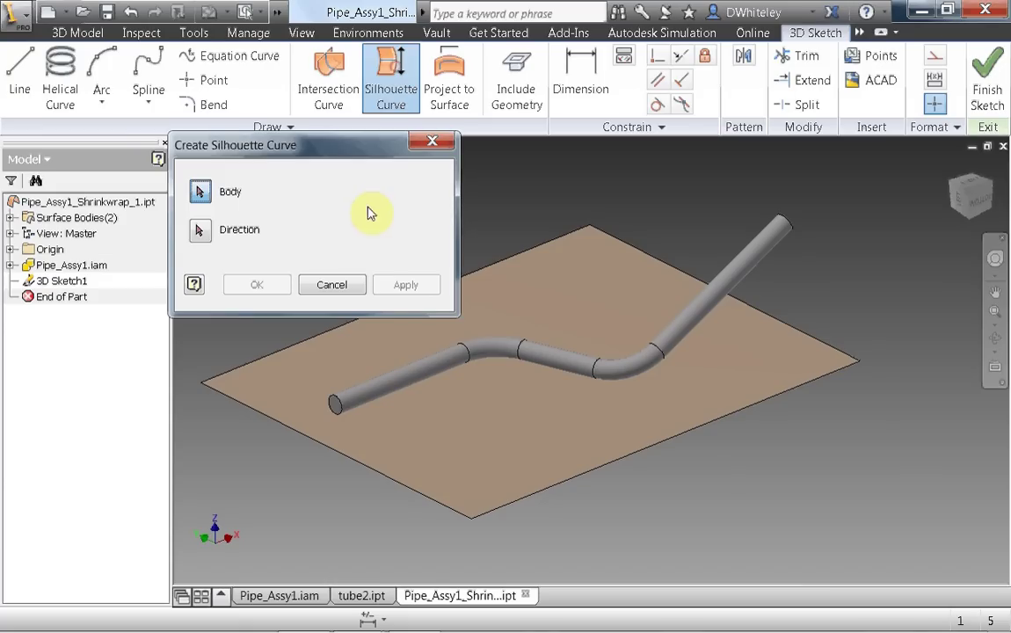
left_click_drag(346, 148, 223, 124)
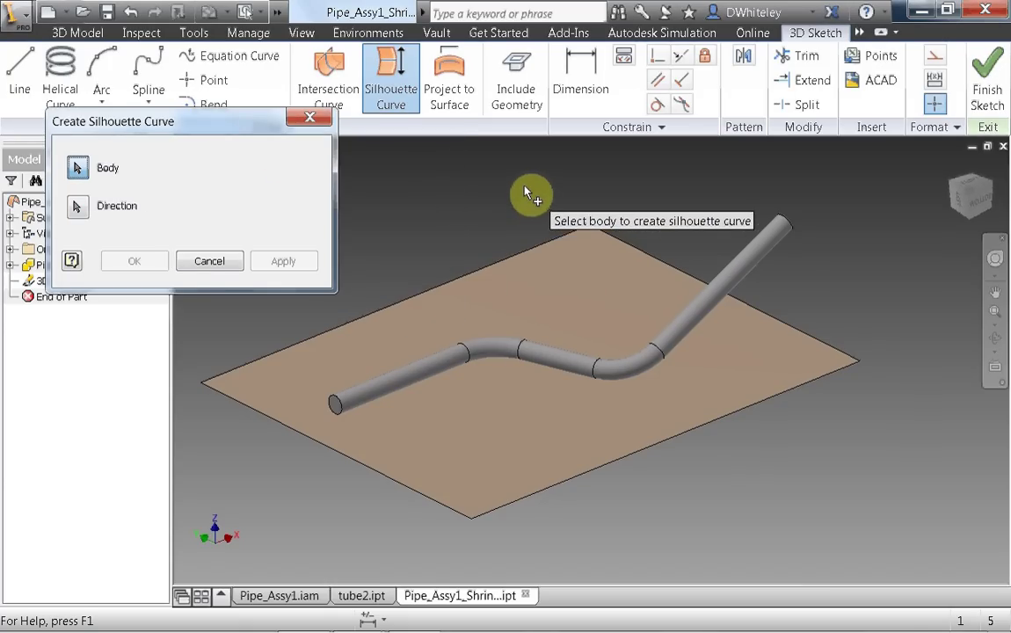
left_click(743, 282)
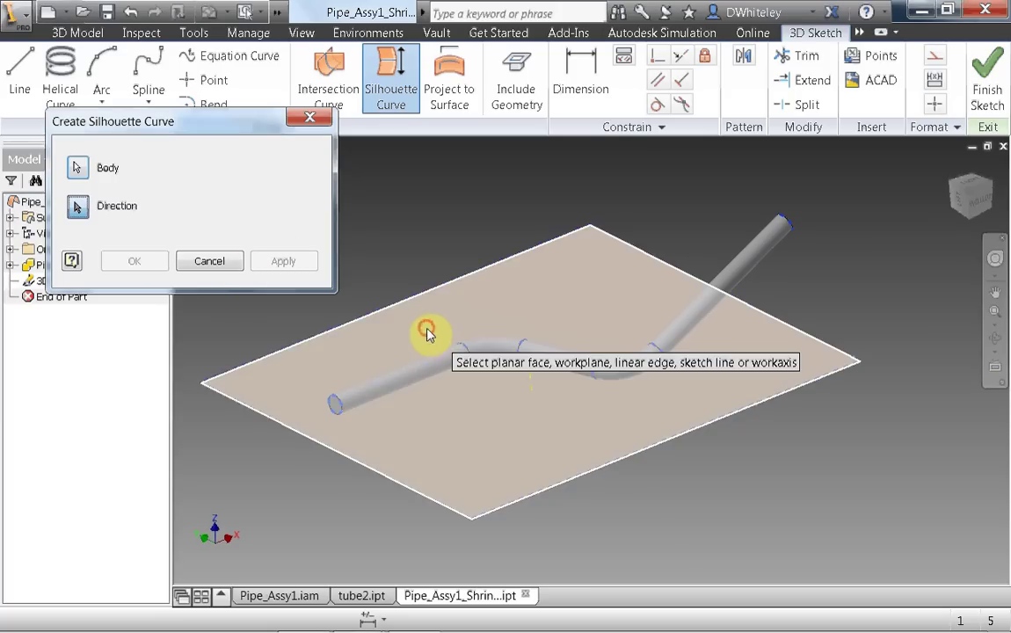
left_click(426, 332)
left_click(134, 261)
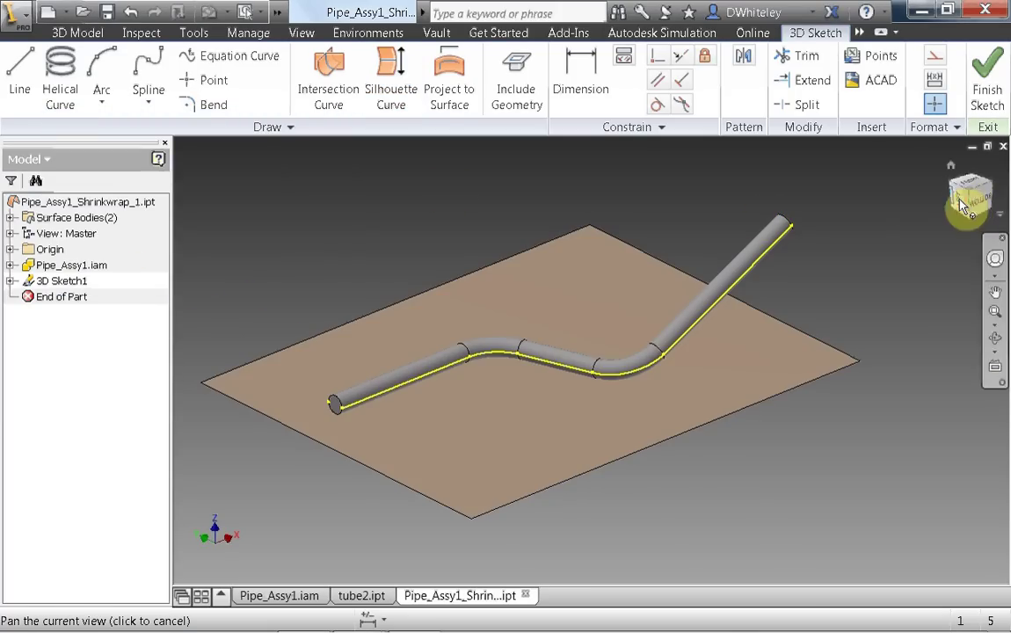
mouse_move(964, 200)
left_mouse_down()
mouse_move(942, 162)
mouse_move(969, 199)
left_mouse_up()
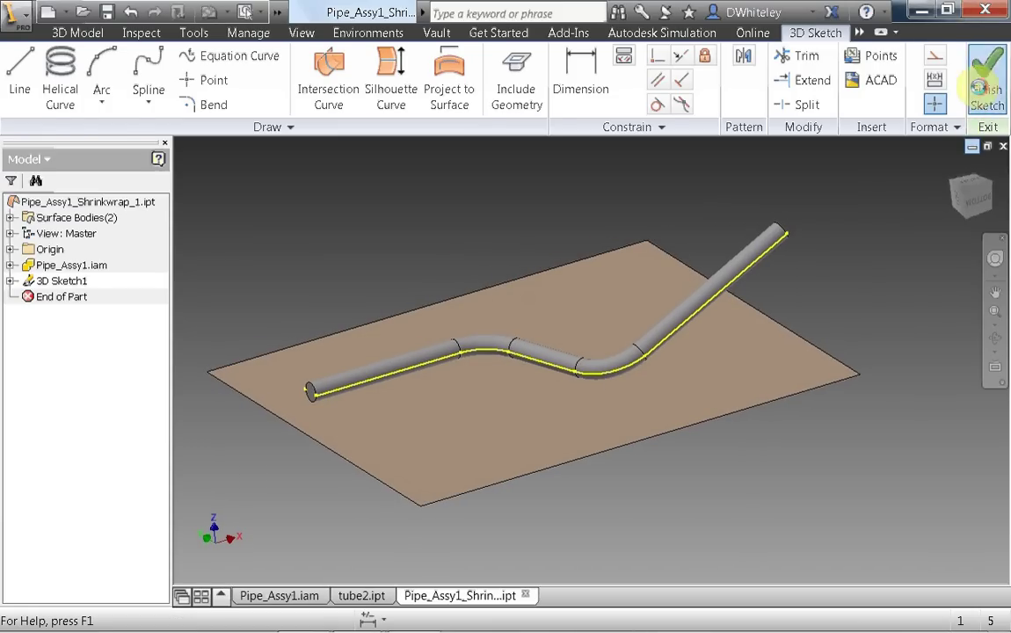
left_click(987, 87)
Create a work plane through the two opposite silhouette lines of the pipe's first straight section.
scroll(343, 319, "up", 5)
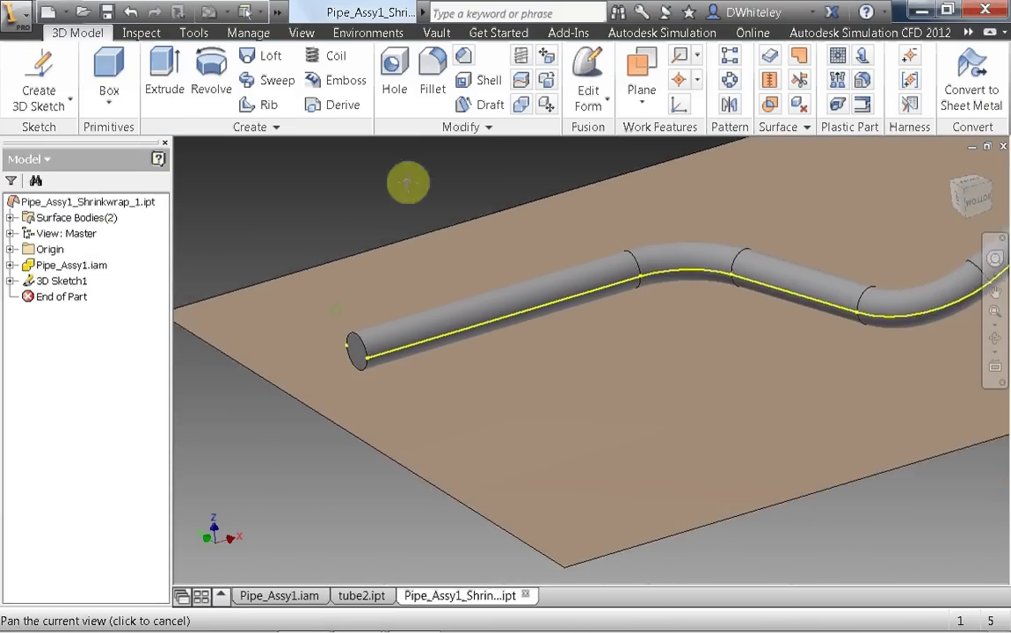
left_click(639, 77)
left_click(516, 457)
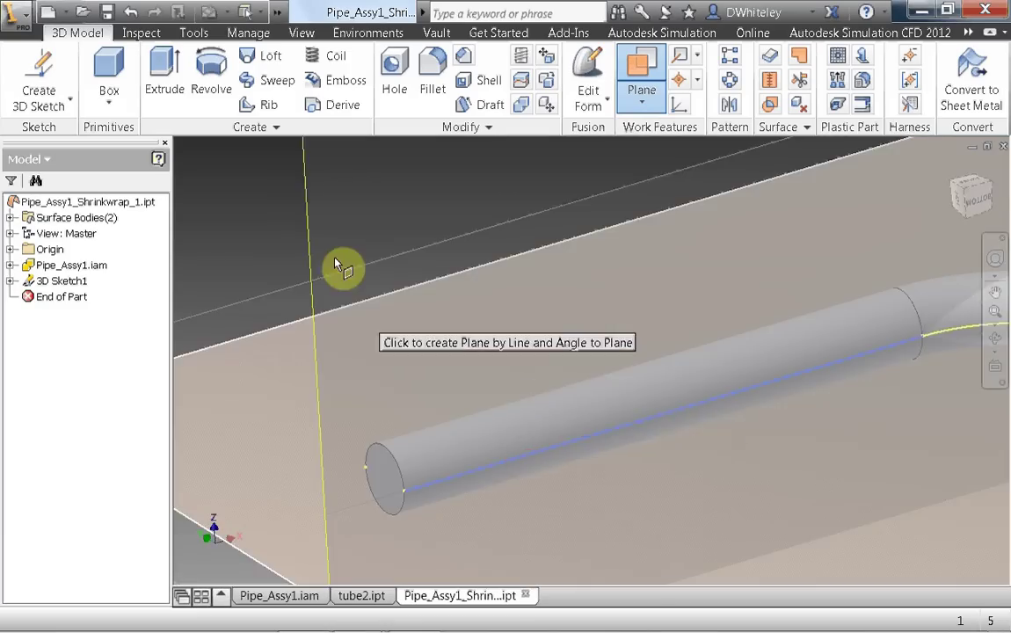
key("F4")
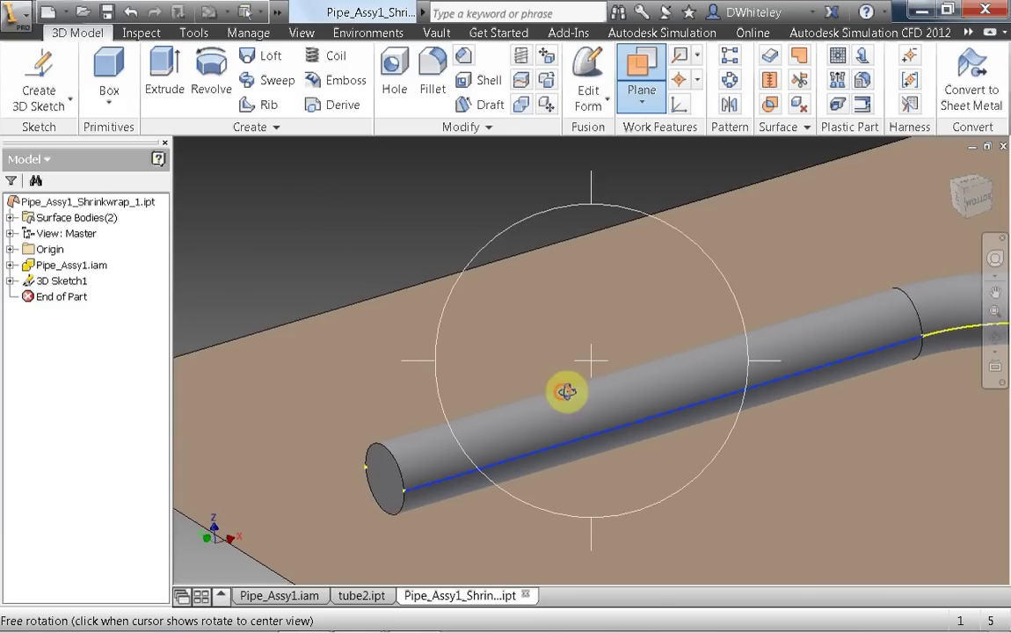
left_click_drag(565, 392, 831, 334)
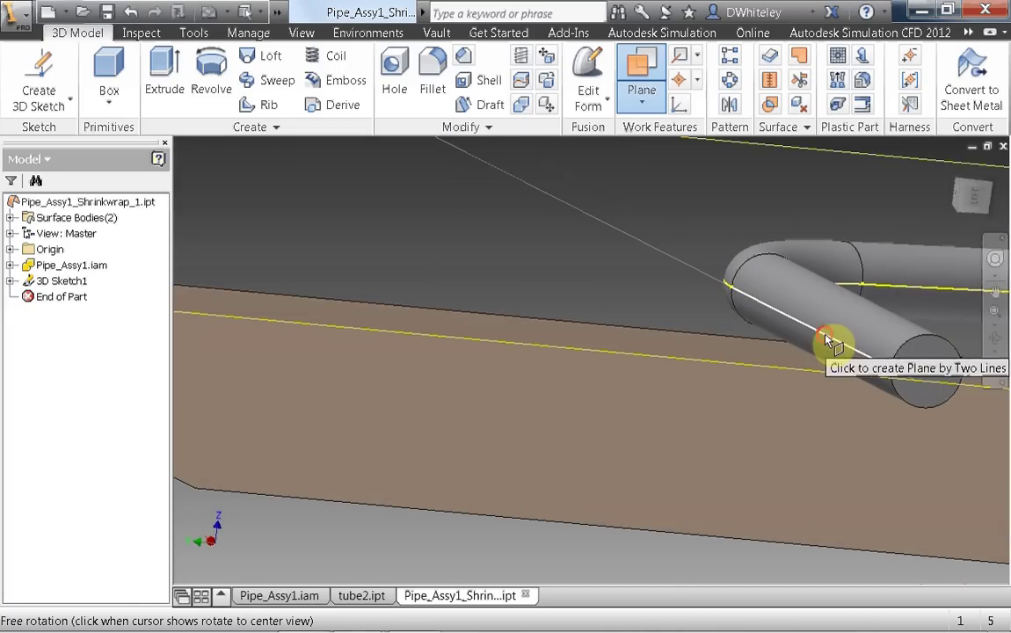
left_click(826, 338)
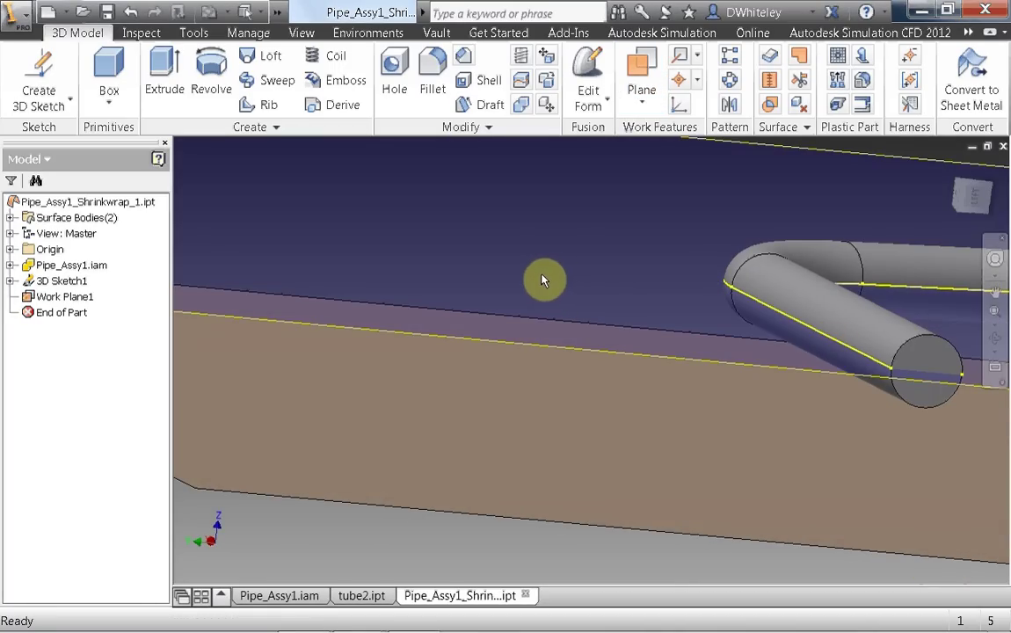
Sketch a rectangle on the work plane across the pipe's first straight section, near its free end.
key("F5")
scroll(413, 259, "down", 3)
scroll(414, 261, "up", 5)
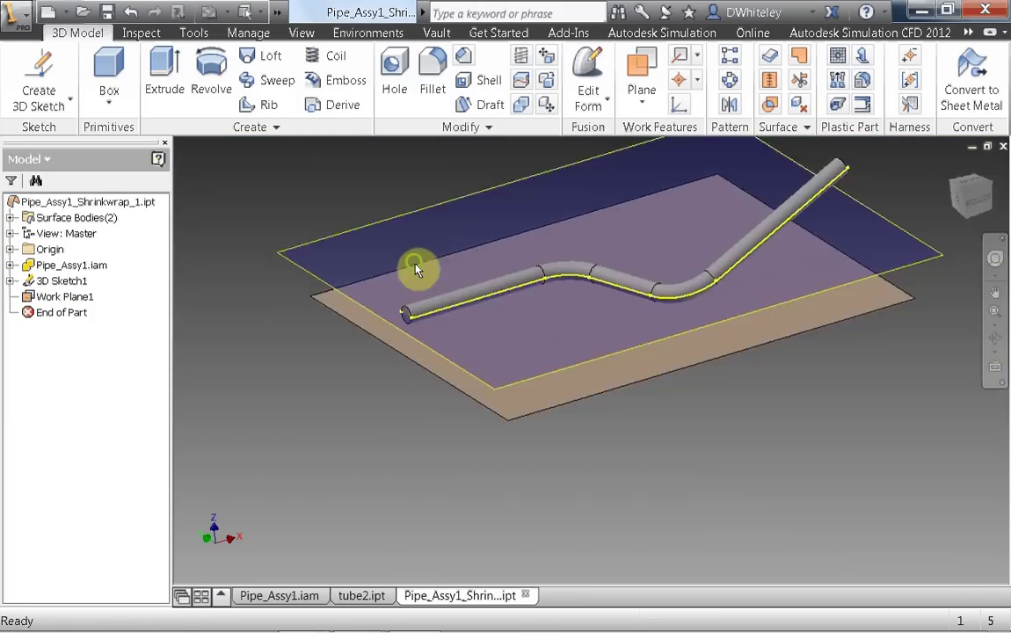
middle_click_drag(415, 267, 417, 340)
left_click(27, 110)
left_click(66, 106)
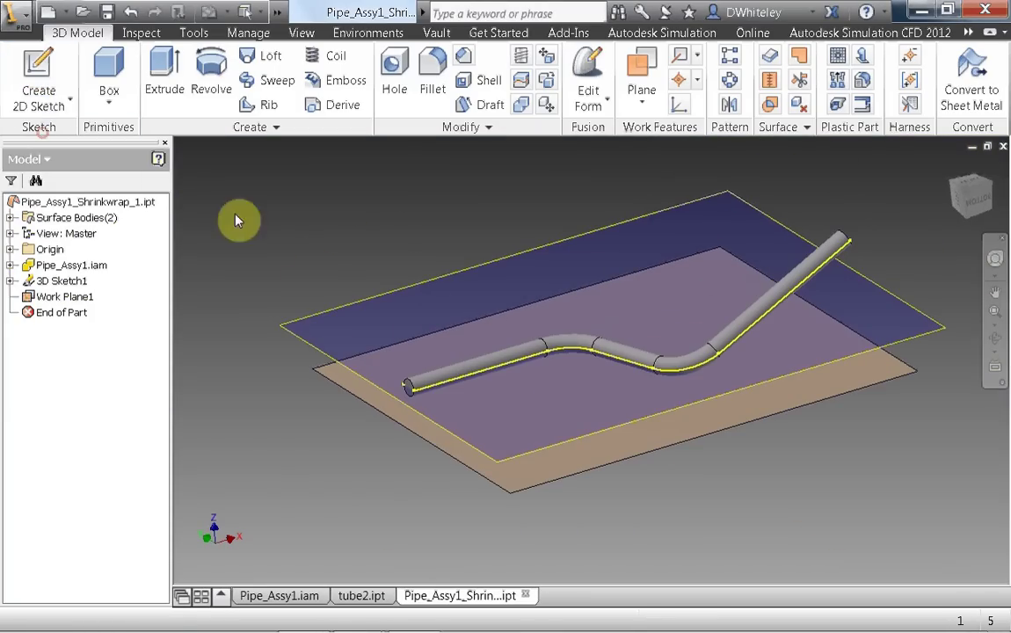
left_click(335, 257)
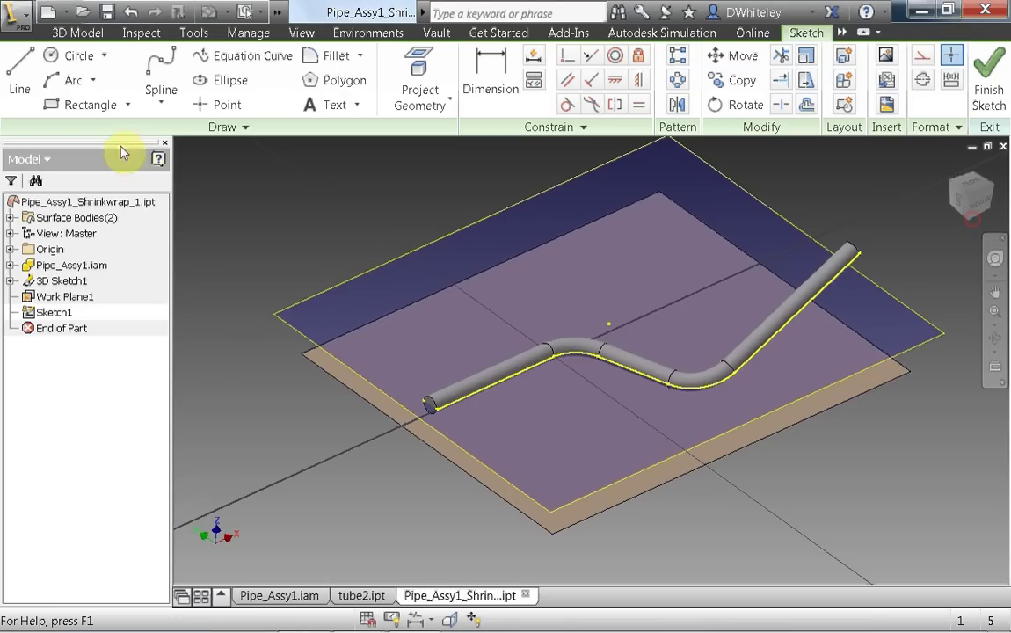
left_click(53, 104)
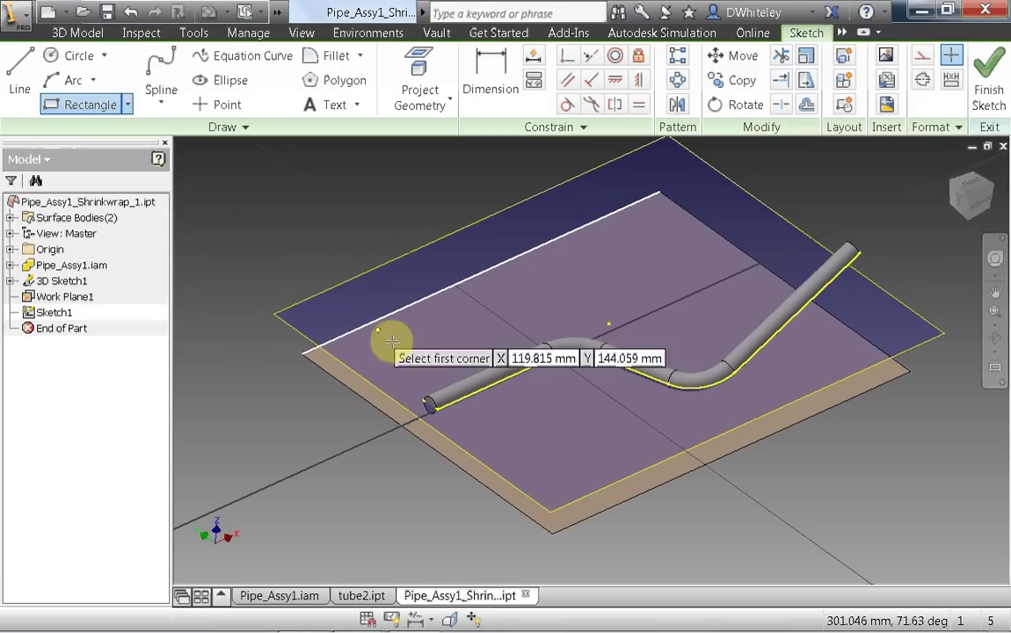
left_click(434, 378)
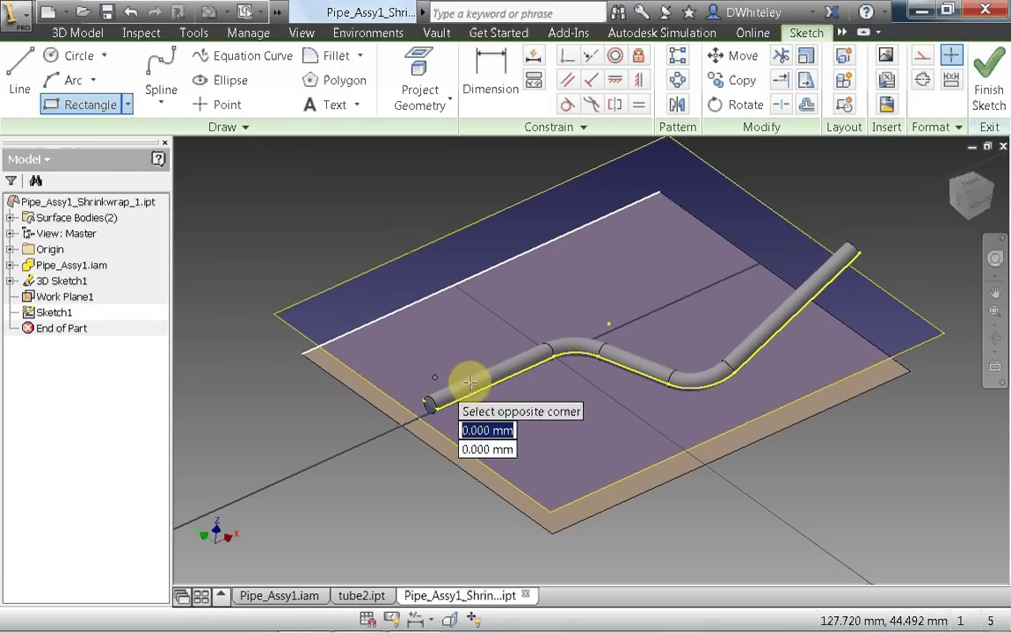
left_click(533, 381)
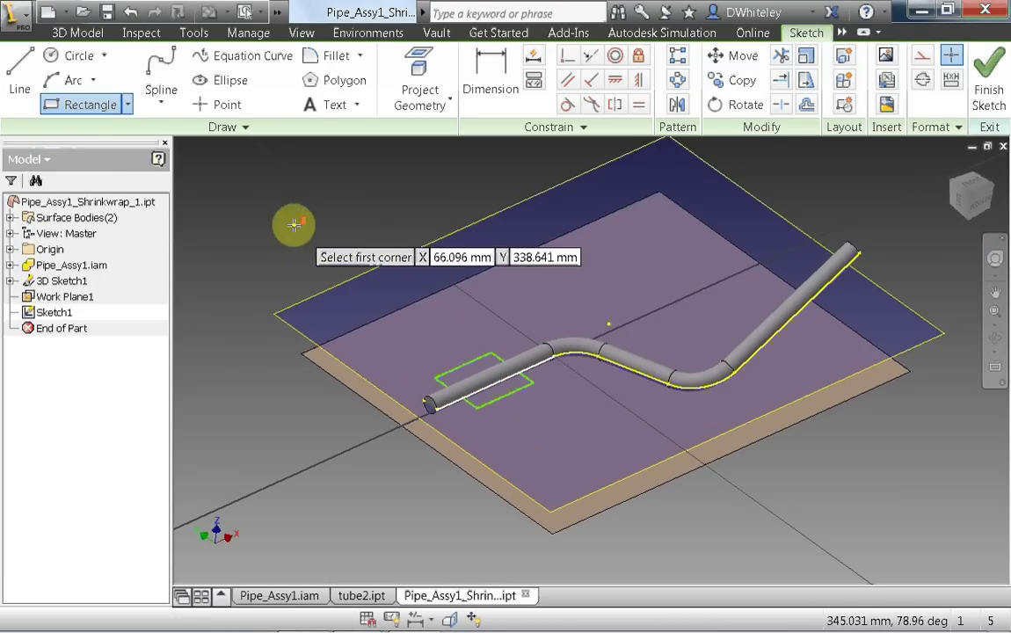
scroll(295, 226, "up", 1)
scroll(299, 228, "down", 1)
middle_click_drag(300, 230, 303, 239)
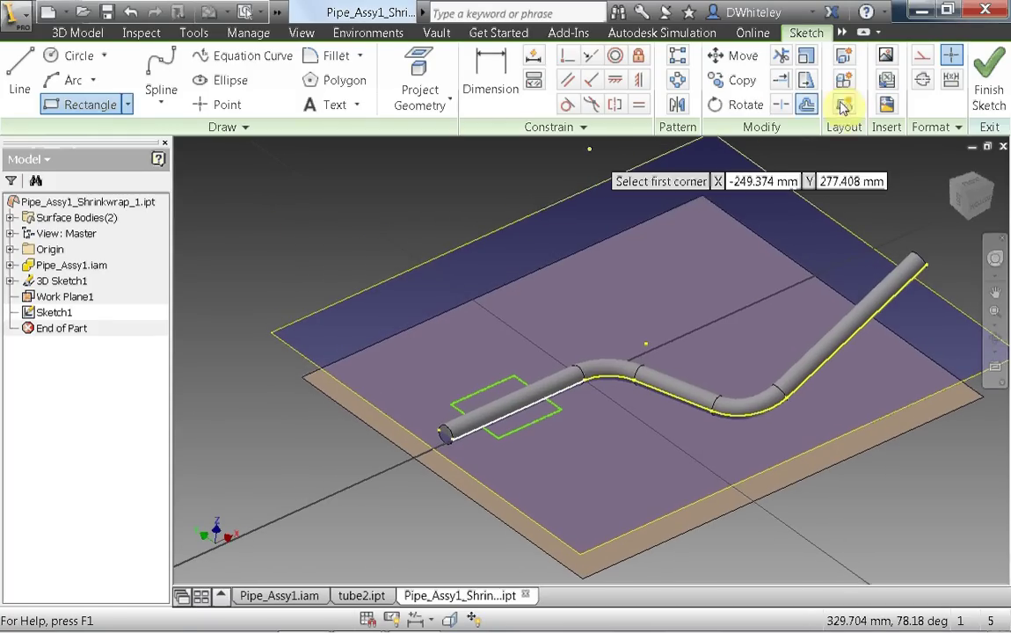
left_click(986, 85)
Extrude the rectangle down to the plate face as a new solid, using the To extent.
left_click(157, 95)
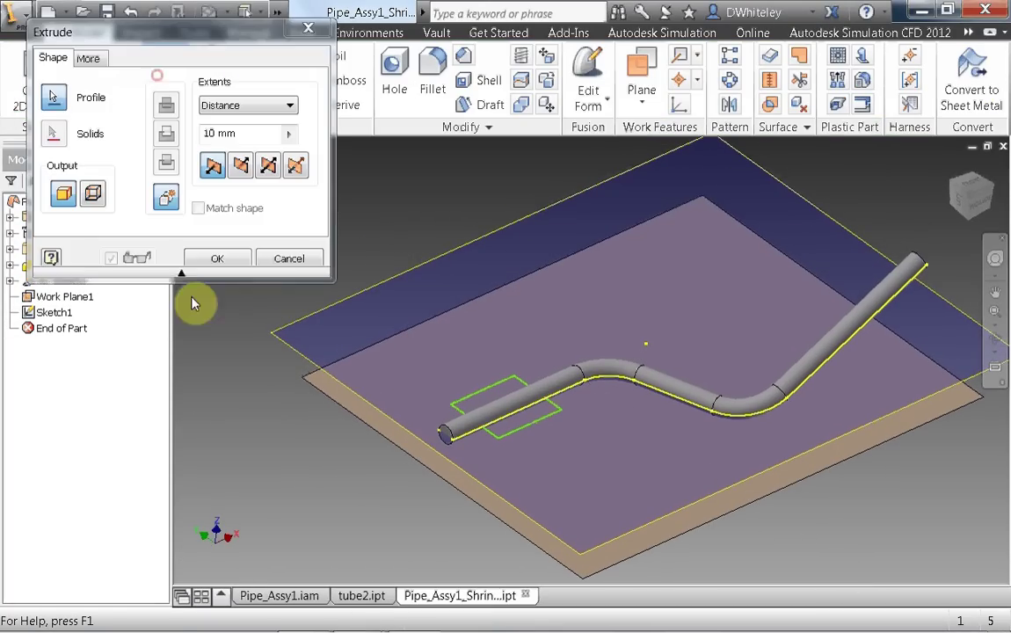
left_click(211, 105)
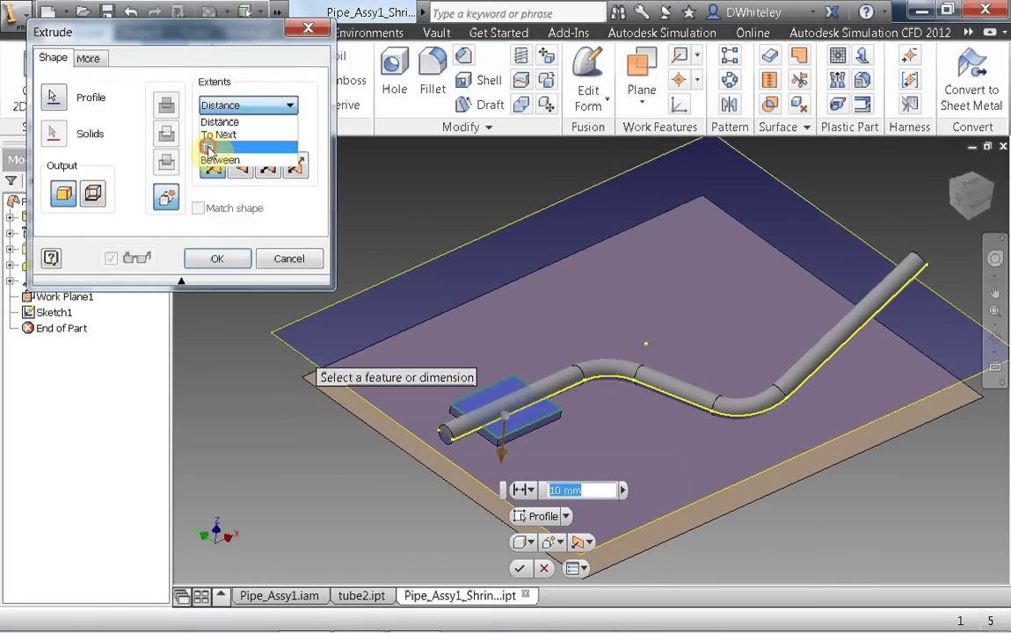
left_click(211, 142)
left_click(359, 412)
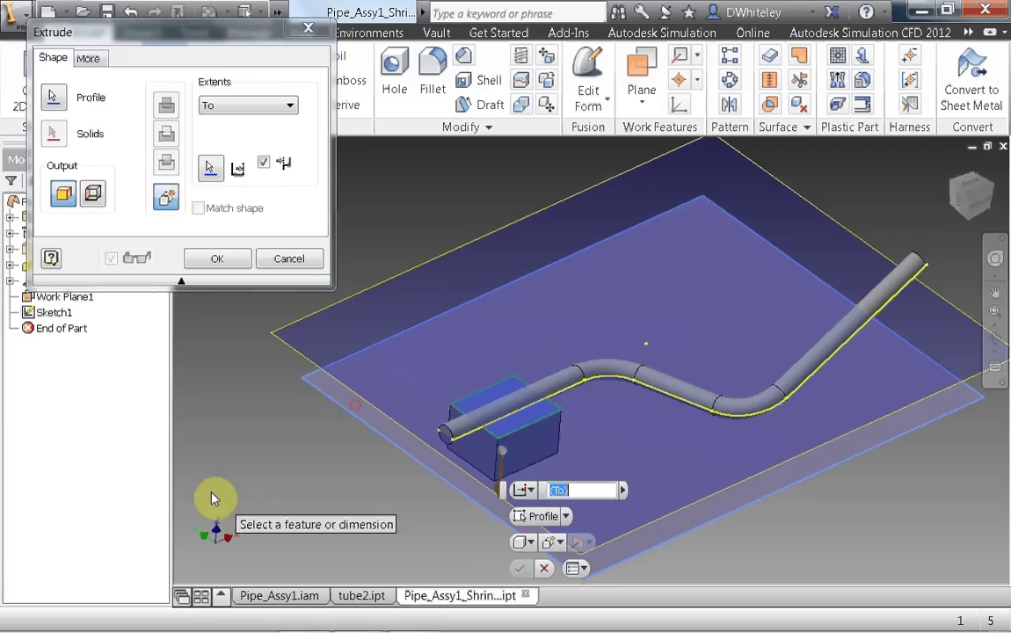
left_click(213, 262)
scroll(340, 233, "down", 3)
middle_click_drag(340, 233, 250, 130)
scroll(277, 175, "down", 4)
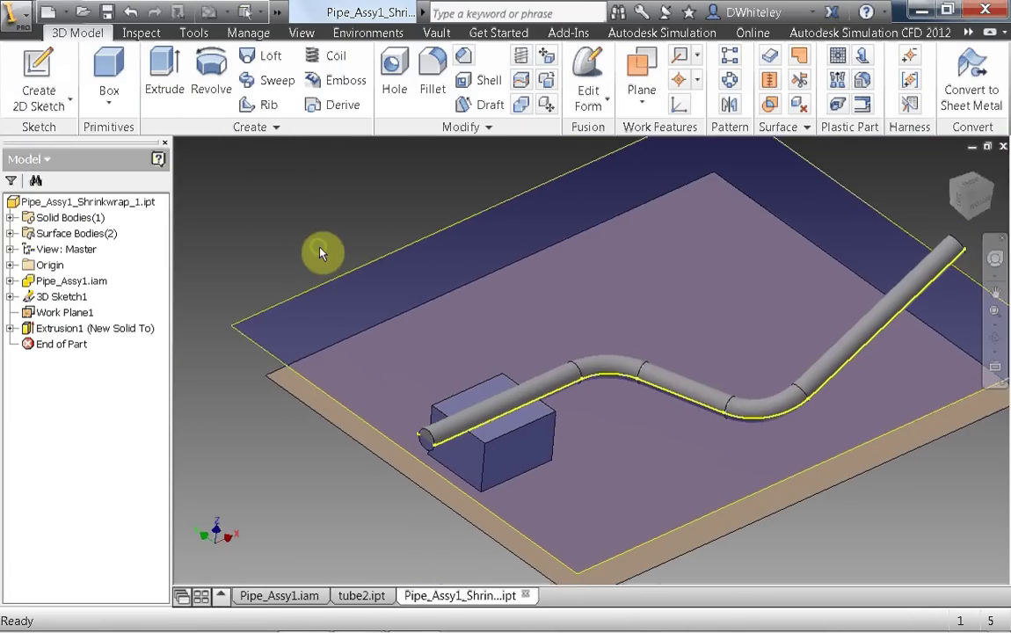
scroll(313, 232, "up", 2)
scroll(306, 209, "down", 3)
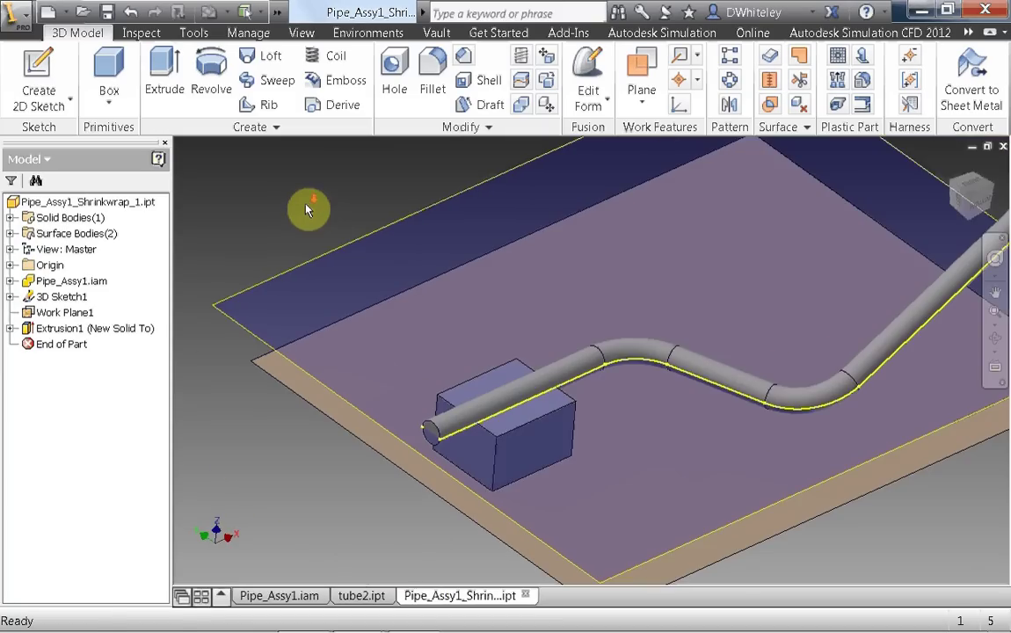
Copy the pipe and plate body into a new composite with Copy Object.
scroll(296, 214, "up", 1)
middle_click_drag(295, 214, 275, 206)
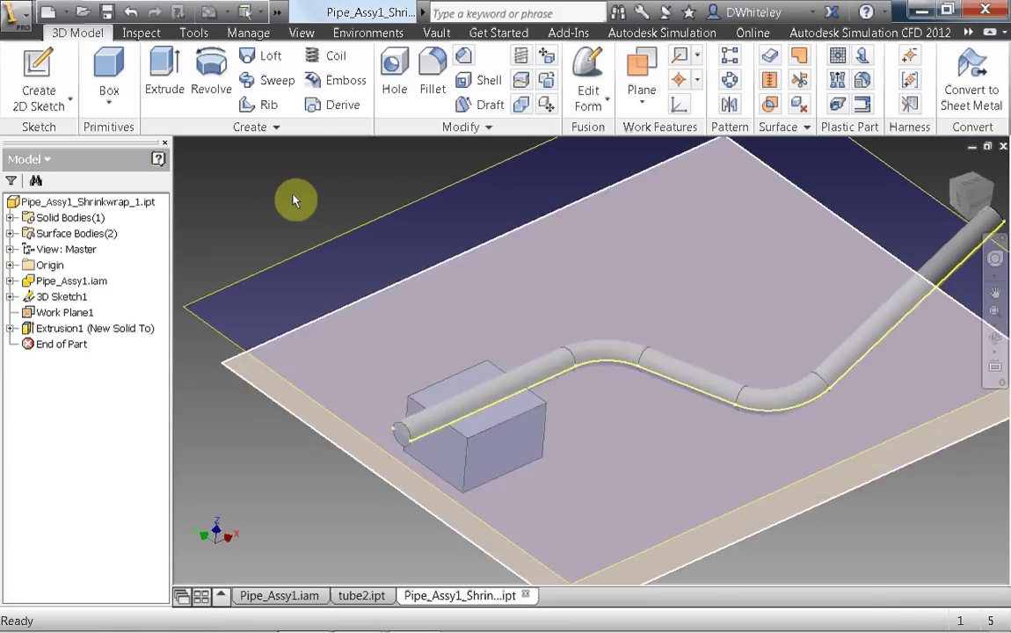
middle_click_drag(293, 198, 323, 202)
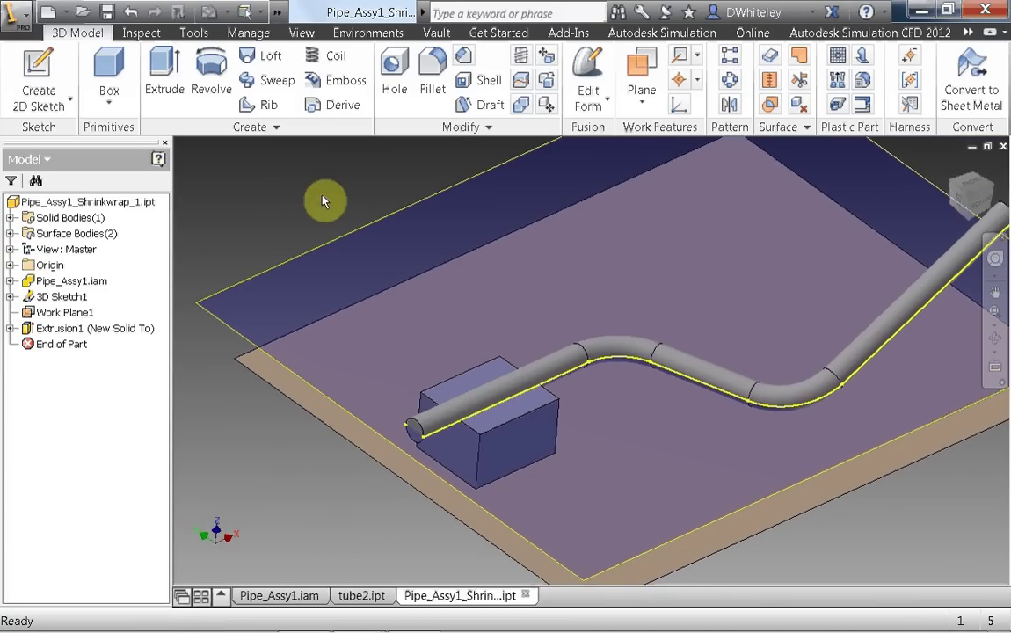
left_click(547, 84)
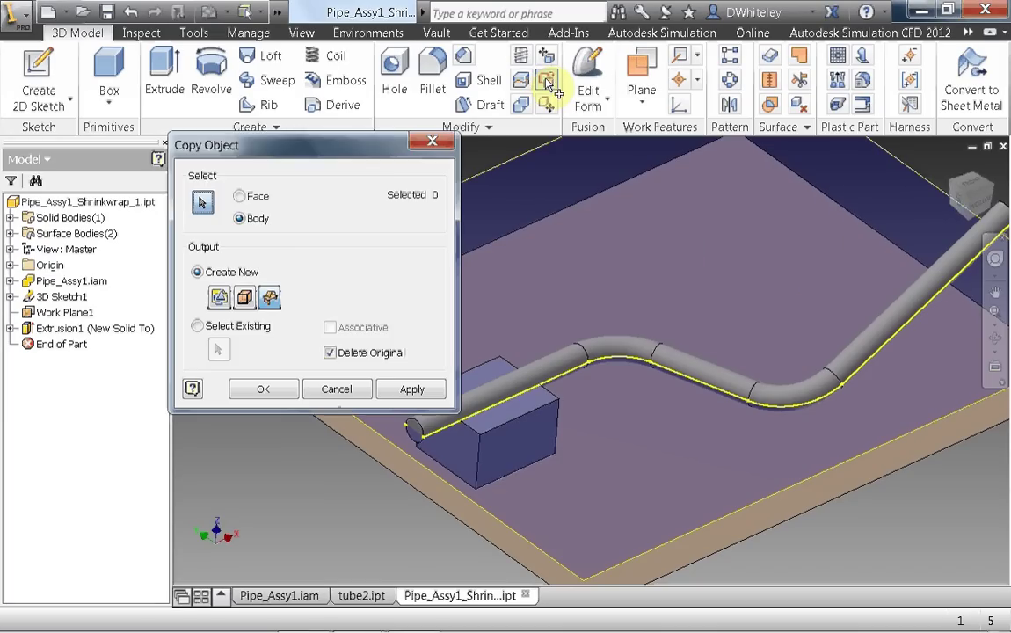
left_click_drag(368, 165, 250, 91)
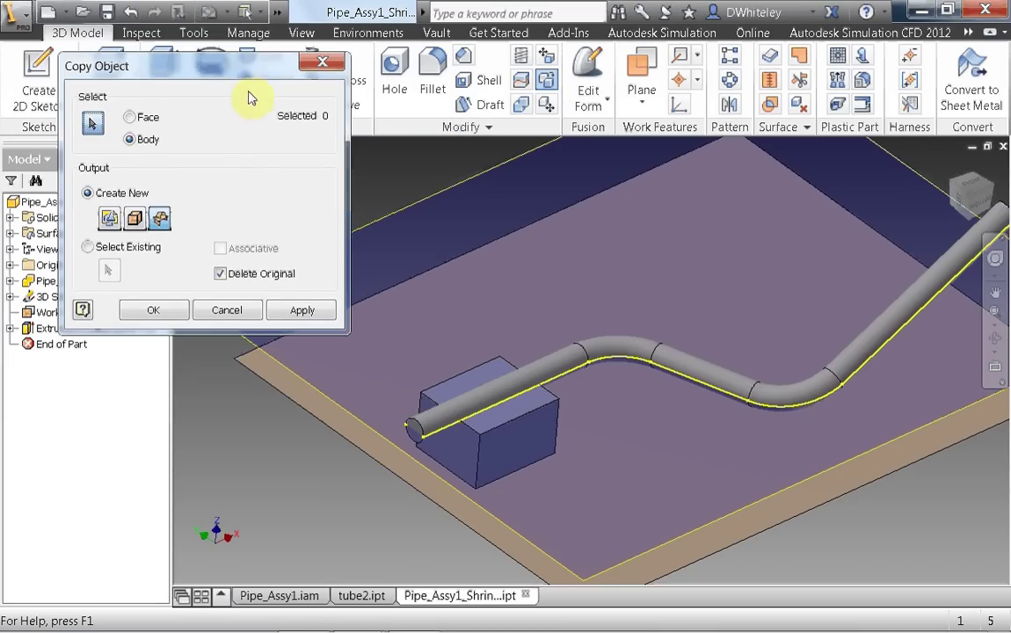
left_click(581, 356)
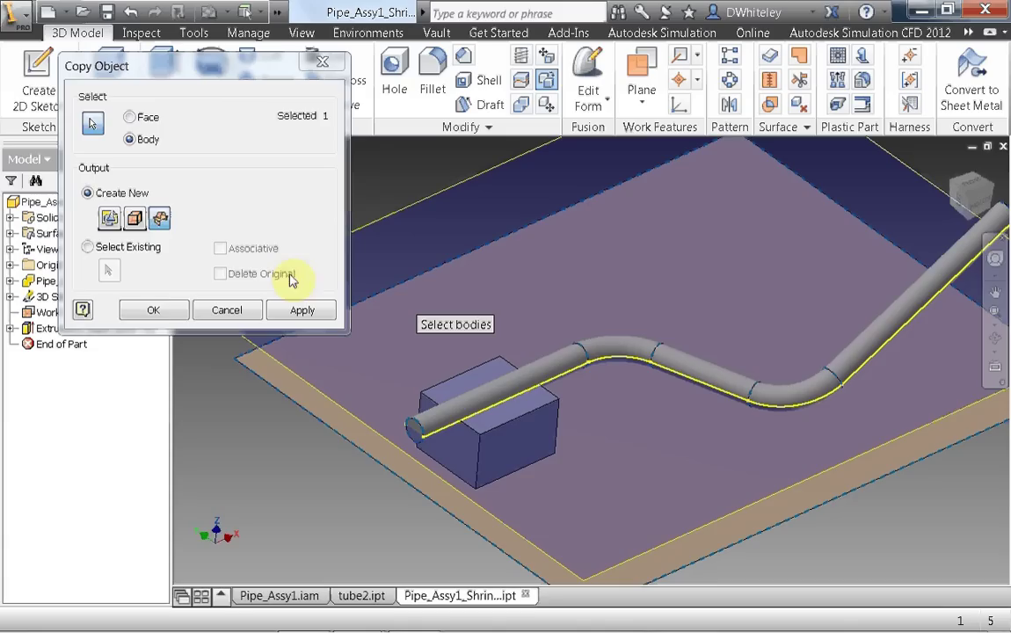
left_click(148, 311)
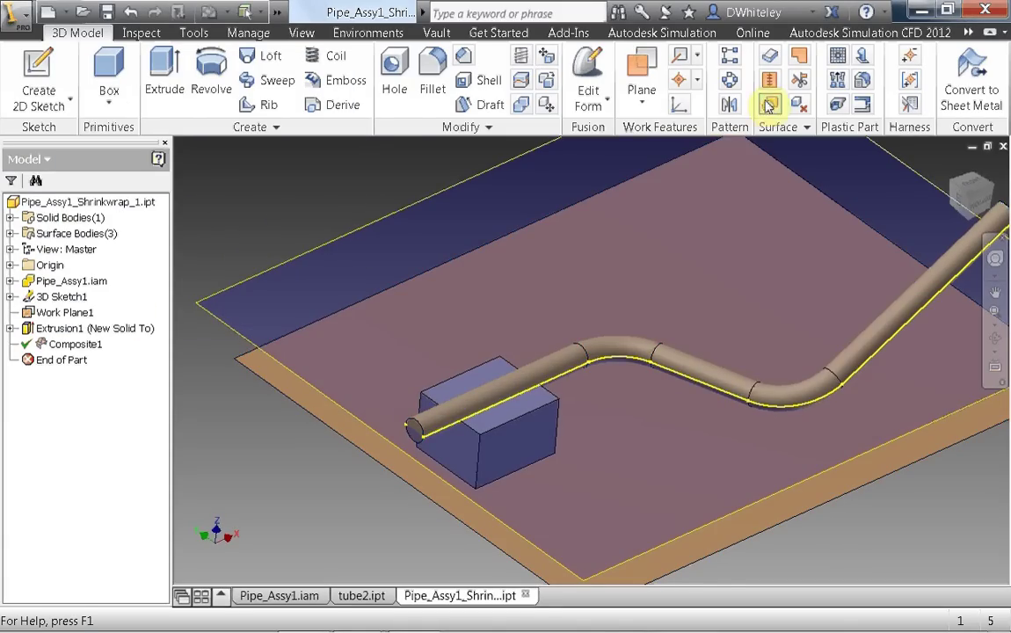
Sculpt the support block with the copied composite surface, removing the material where the pipe passes through it.
left_click(769, 105)
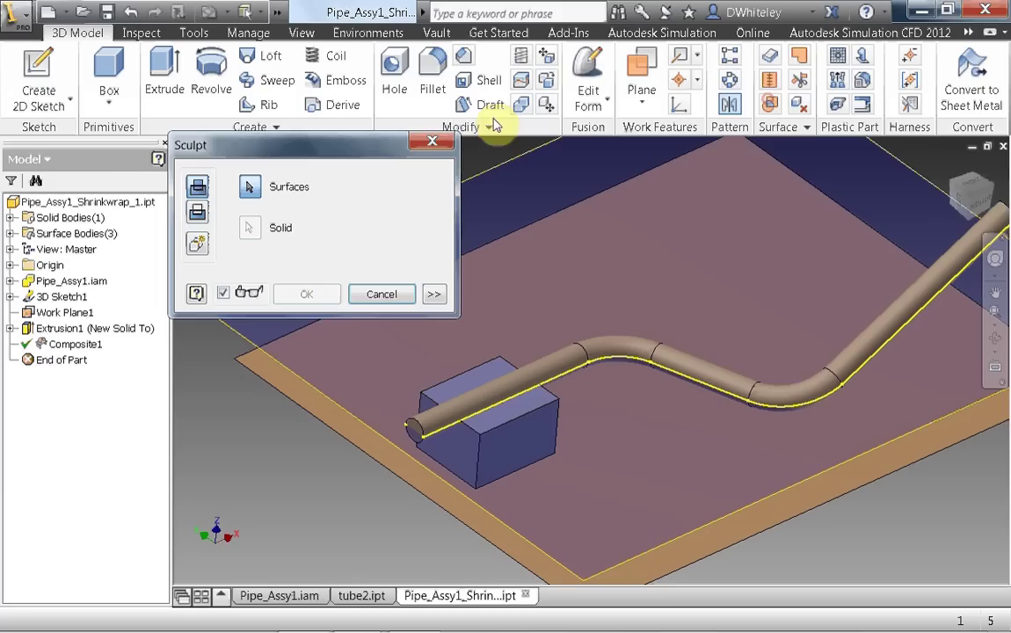
mouse_move(374, 147)
left_mouse_down()
mouse_move(322, 119)
mouse_move(332, 102)
left_mouse_up()
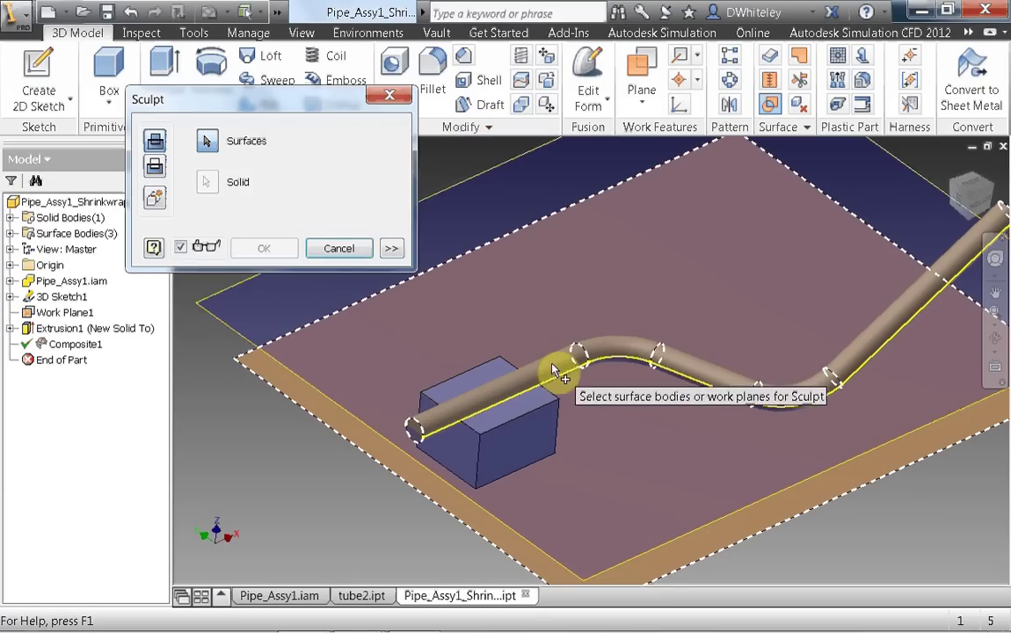
left_click(379, 273)
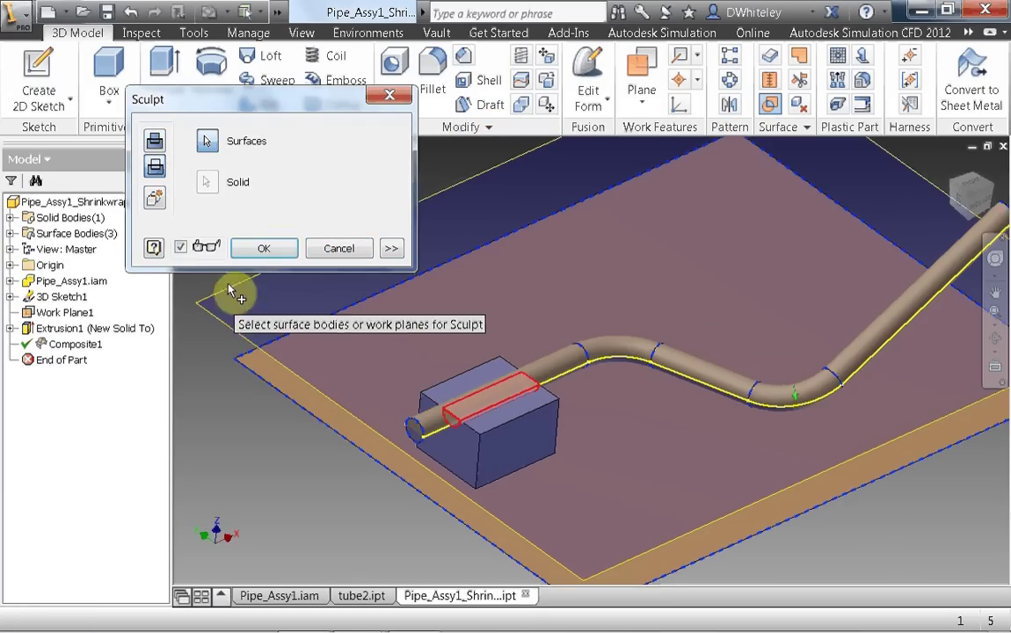
left_click(262, 248)
scroll(340, 283, "down", 4)
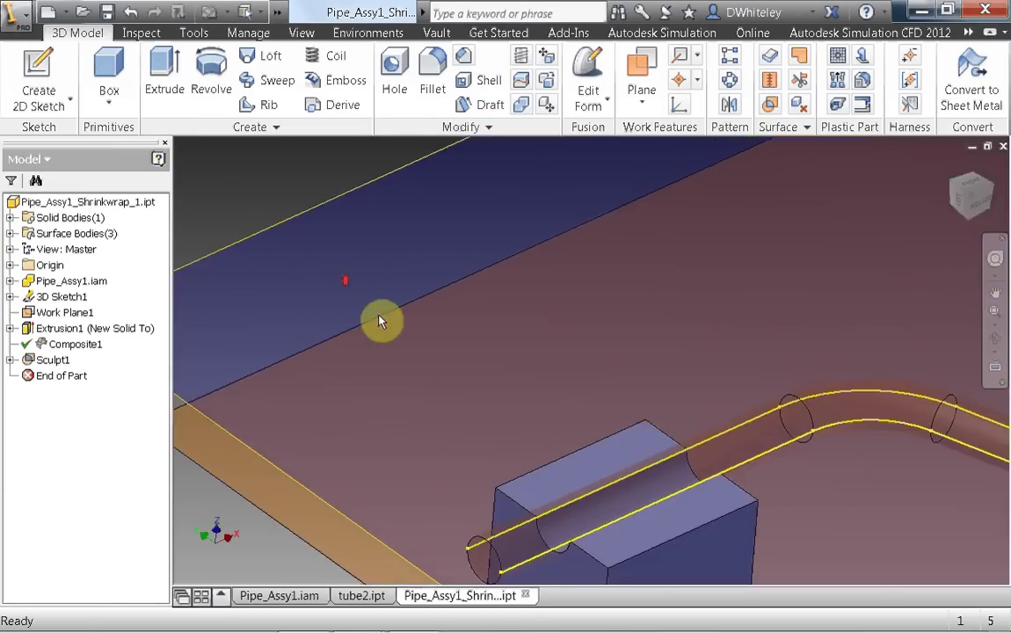
middle_click_drag(381, 320, 279, 174)
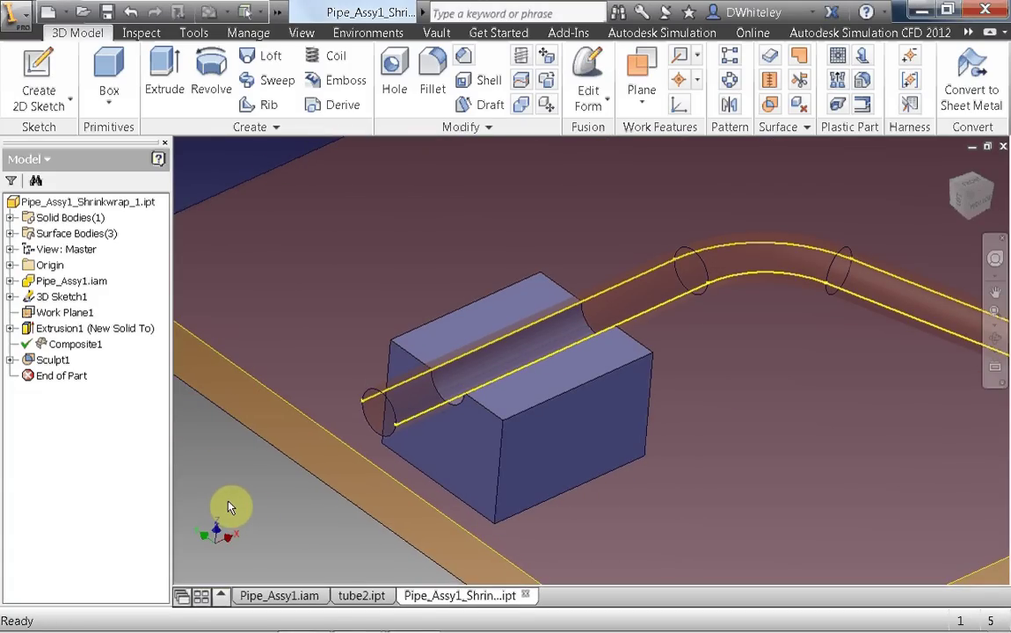
Create a 2D sketch on the plate face containing its outline, and finish the sketch.
scroll(227, 508, "down", 3)
middle_click_drag(227, 507, 350, 476)
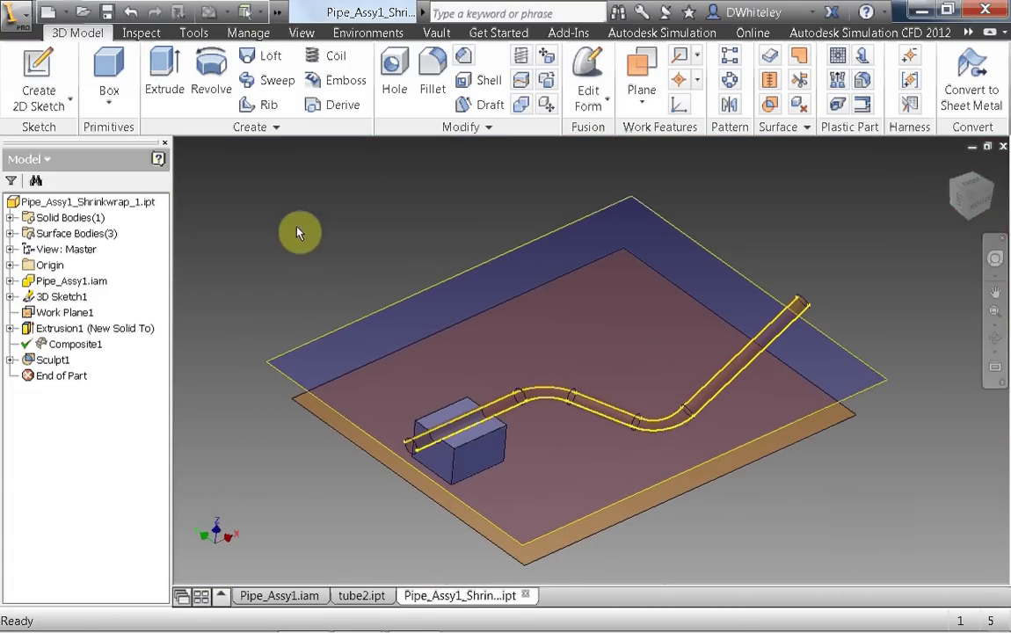
middle_click_drag(298, 230, 320, 215)
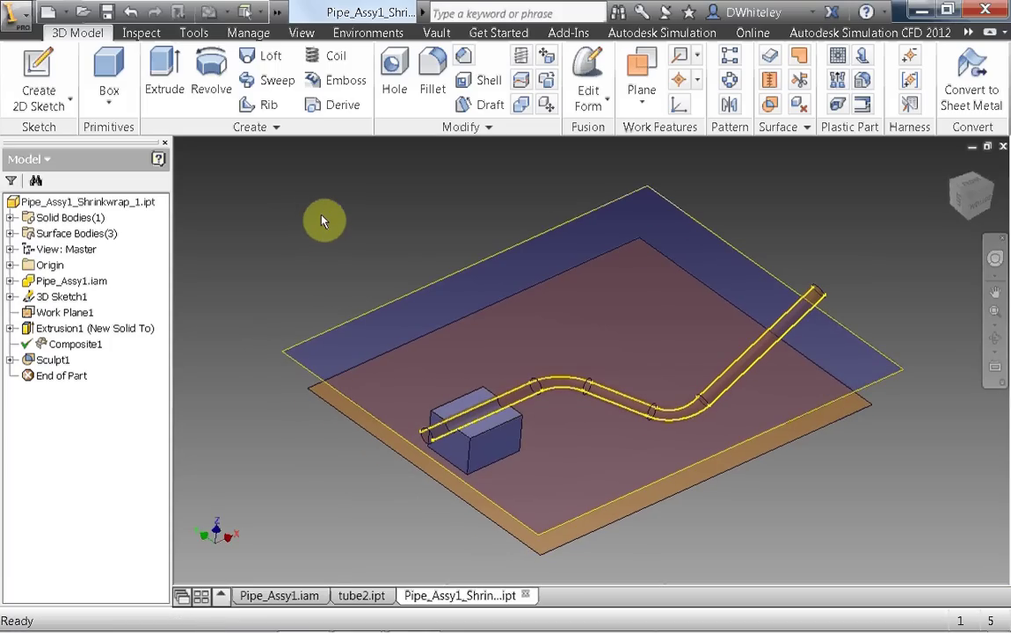
left_click(38, 70)
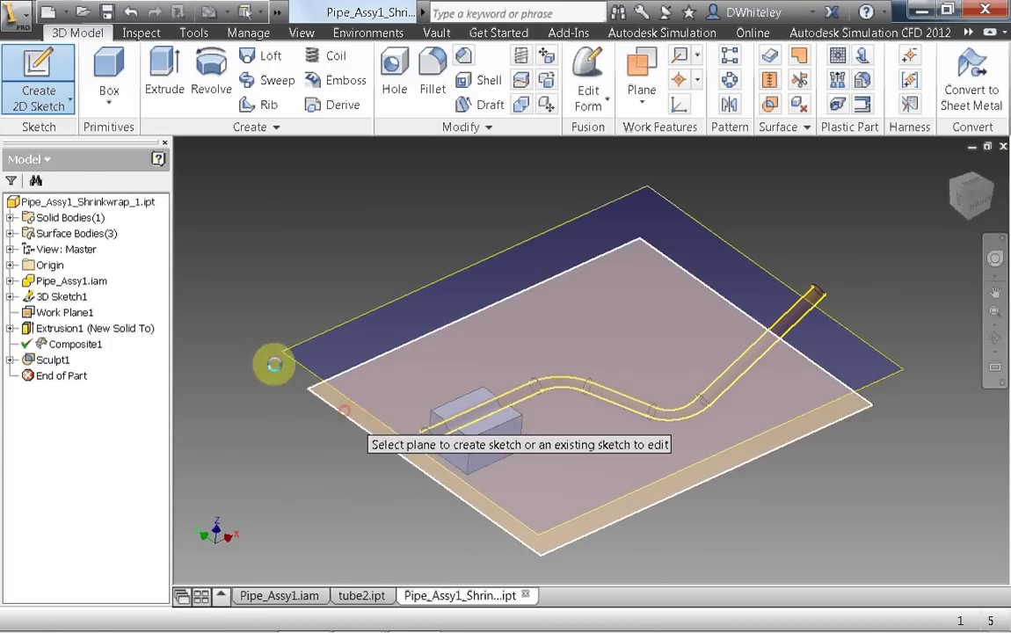
left_click(274, 362)
left_click(985, 75)
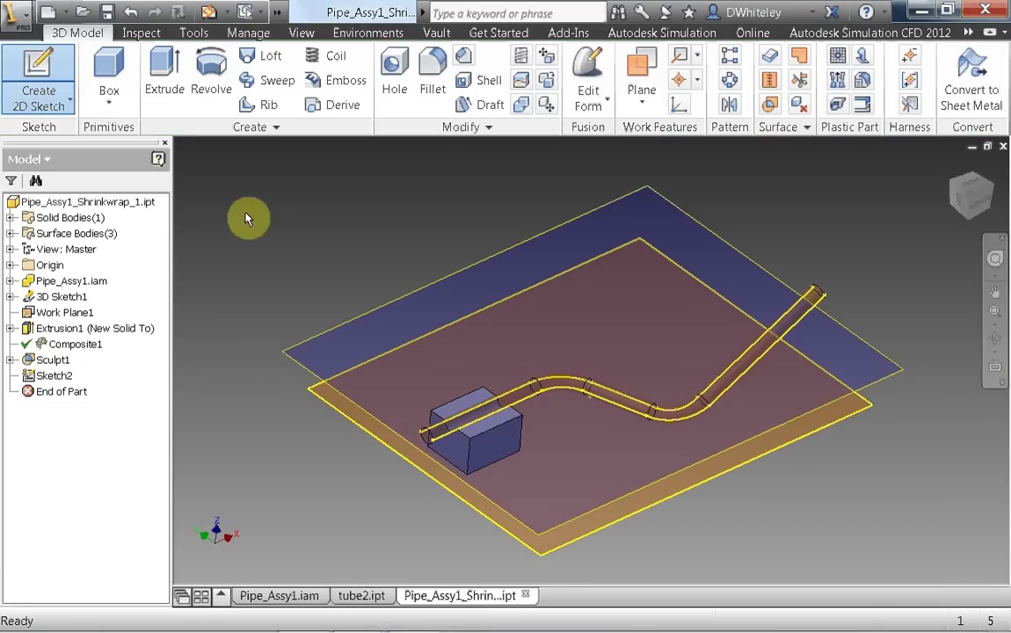
Extrude the plate outline 25 mm as a new solid, in the direction away from the pipe.
left_click(159, 88)
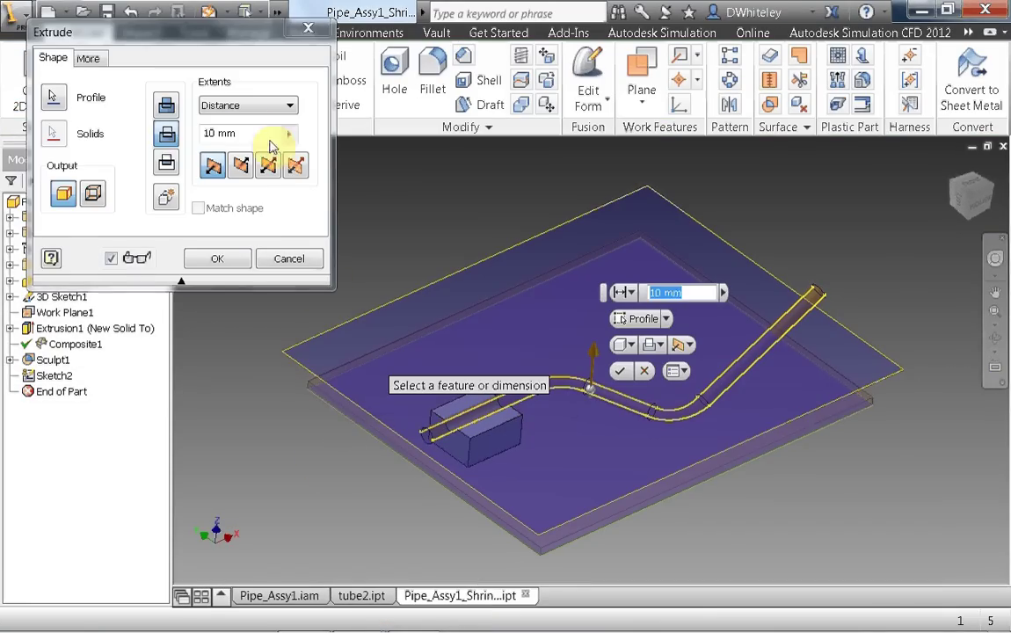
left_click(246, 138)
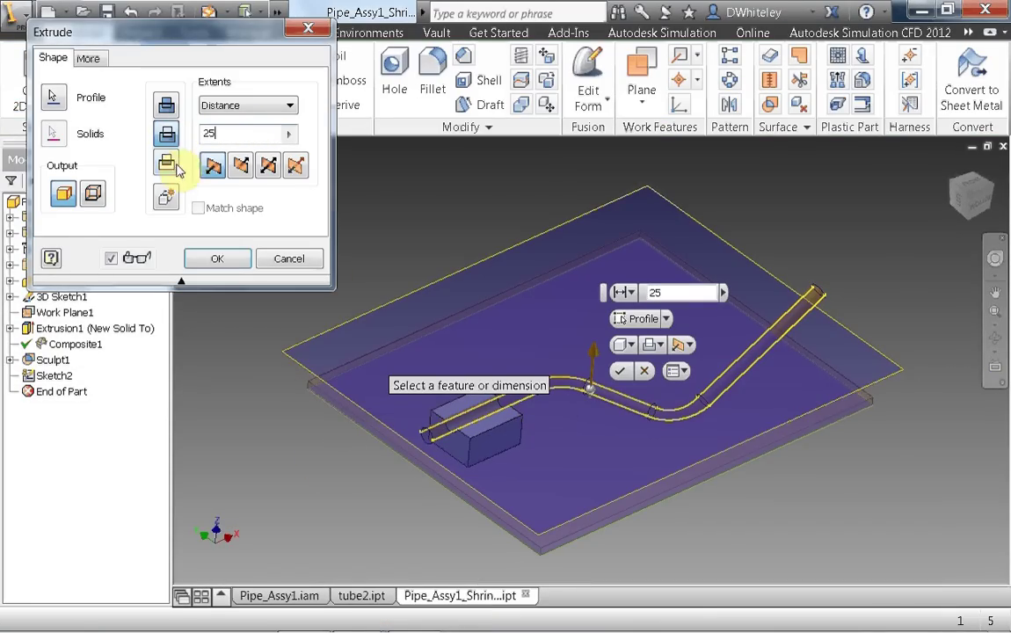
left_click(238, 166)
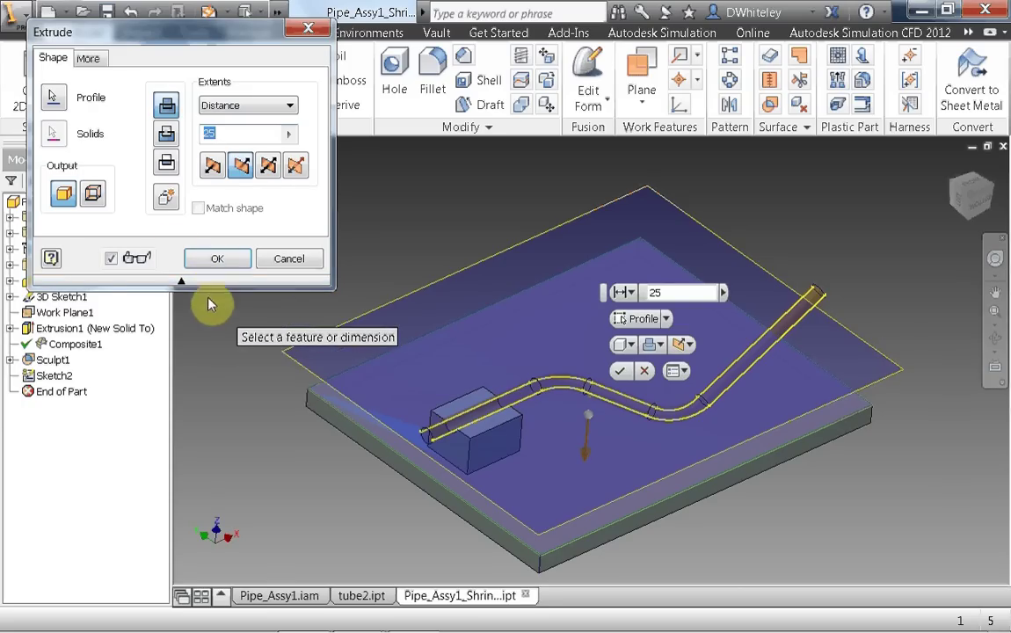
left_click_drag(172, 44, 205, 30)
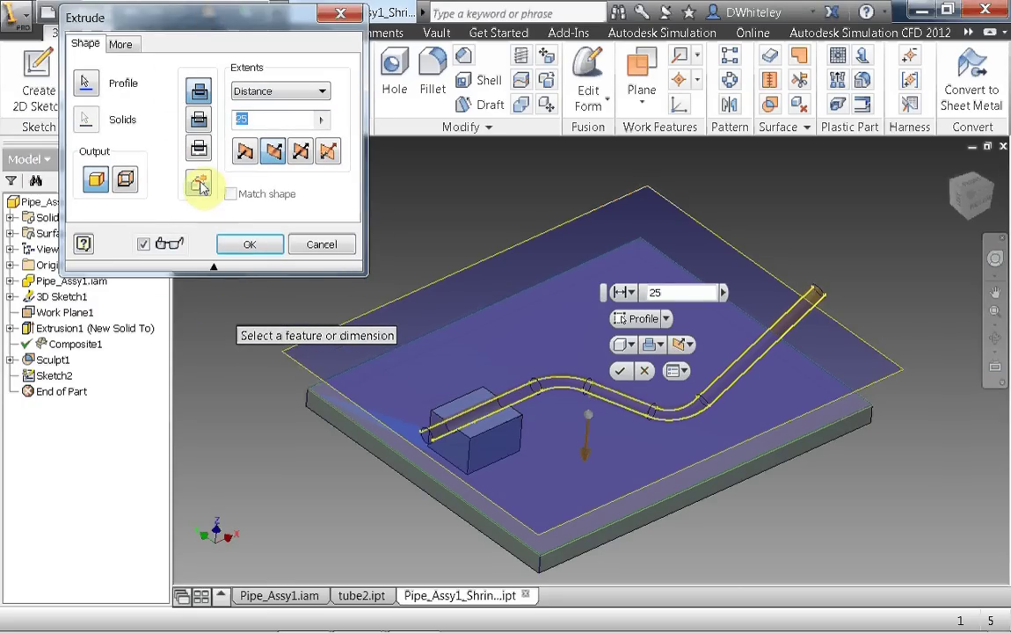
left_click(246, 244)
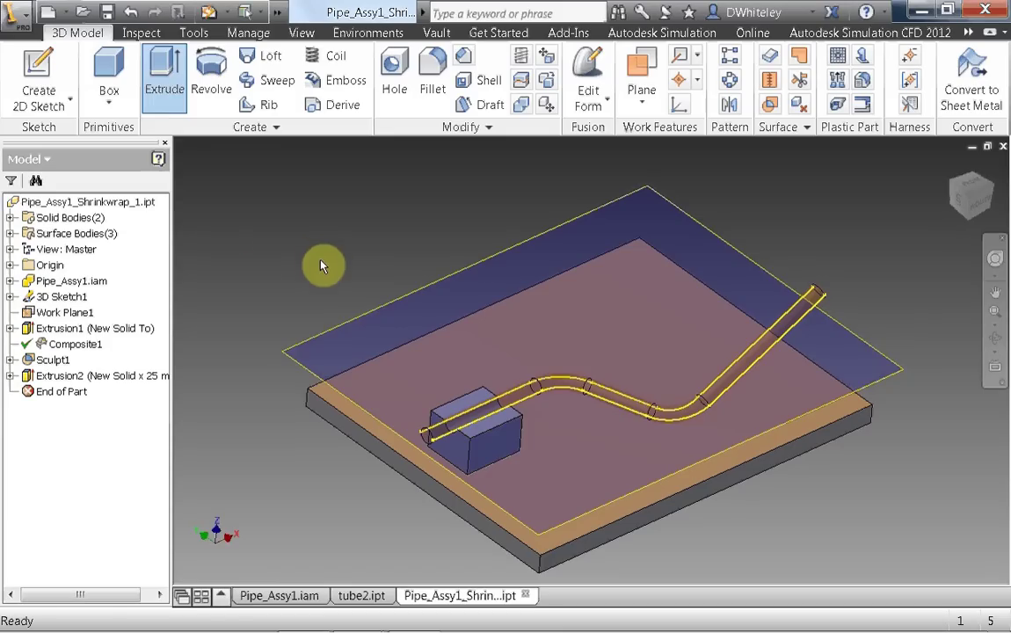
Create a work plane through the two opposite silhouette lines of the pipe's last straight section.
middle_click_drag(321, 258, 284, 234)
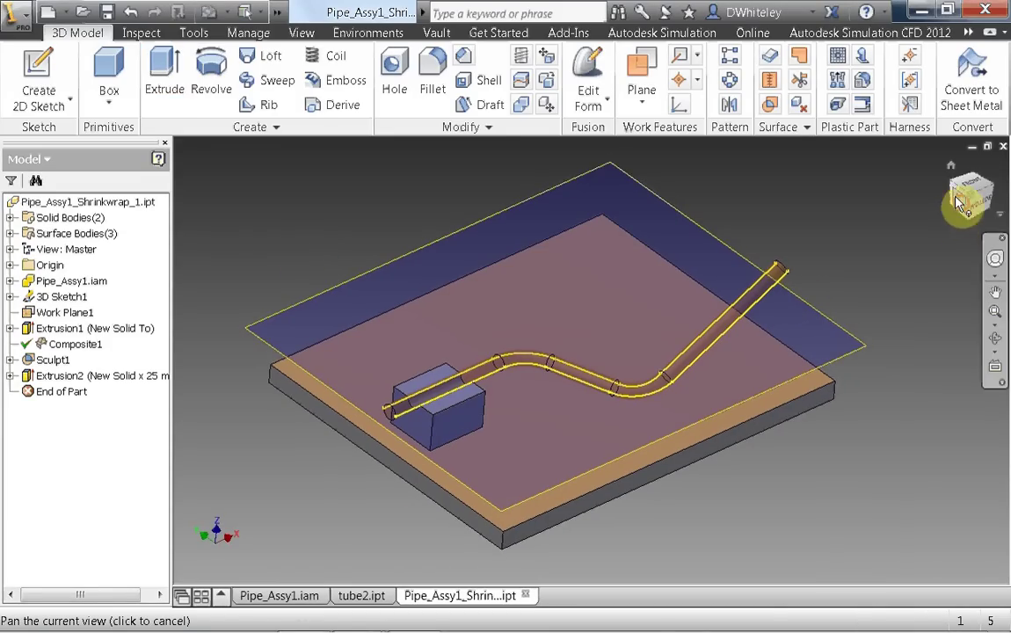
left_click_drag(957, 202, 916, 195)
scroll(863, 255, "down", 3)
middle_click_drag(832, 252, 754, 198)
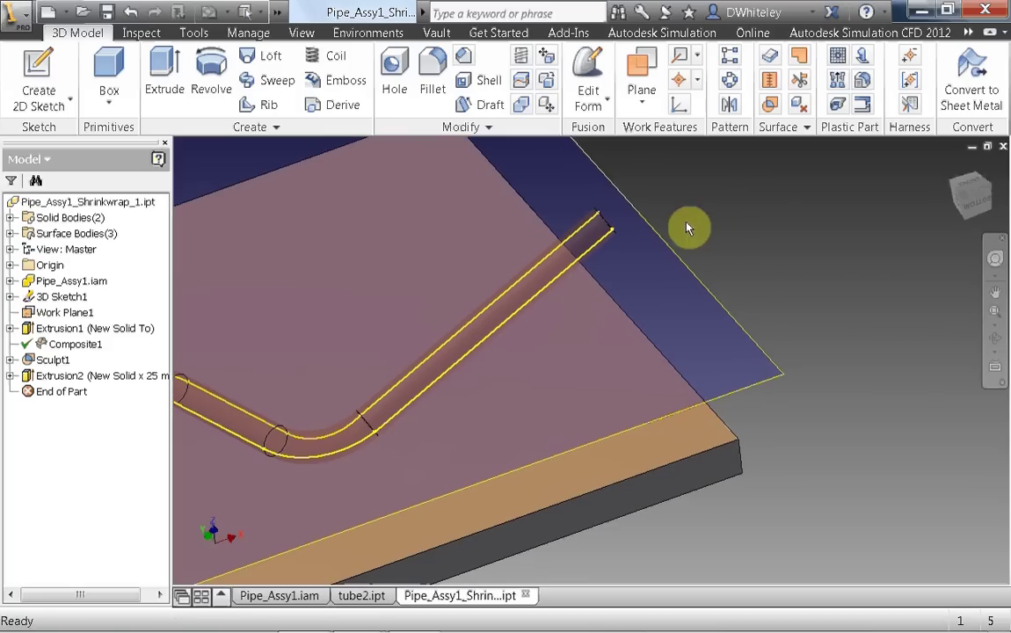
left_click(648, 58)
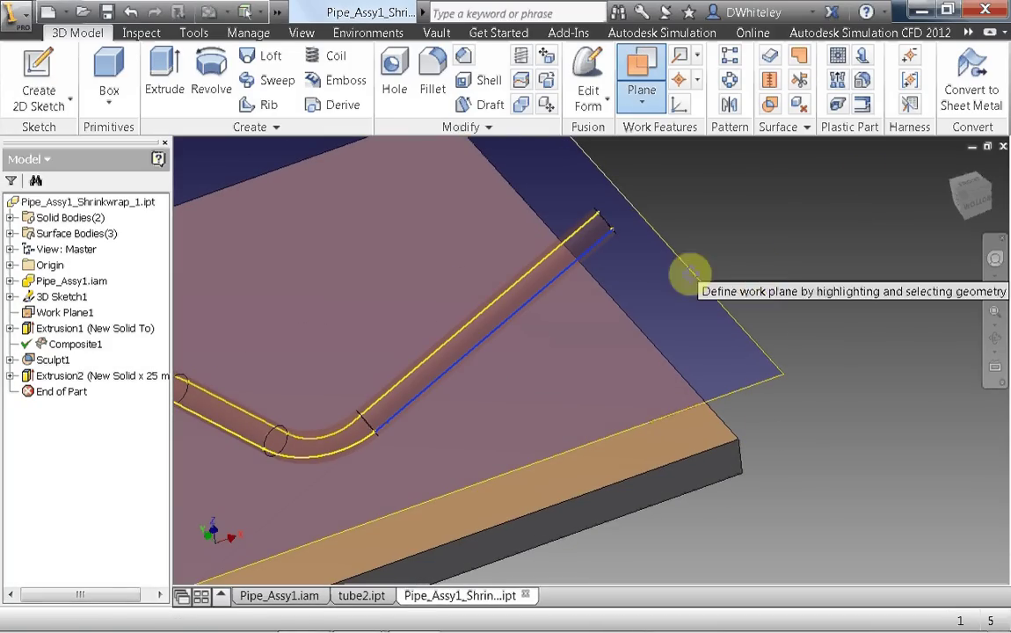
middle_click_drag(613, 311, 668, 418, "shift")
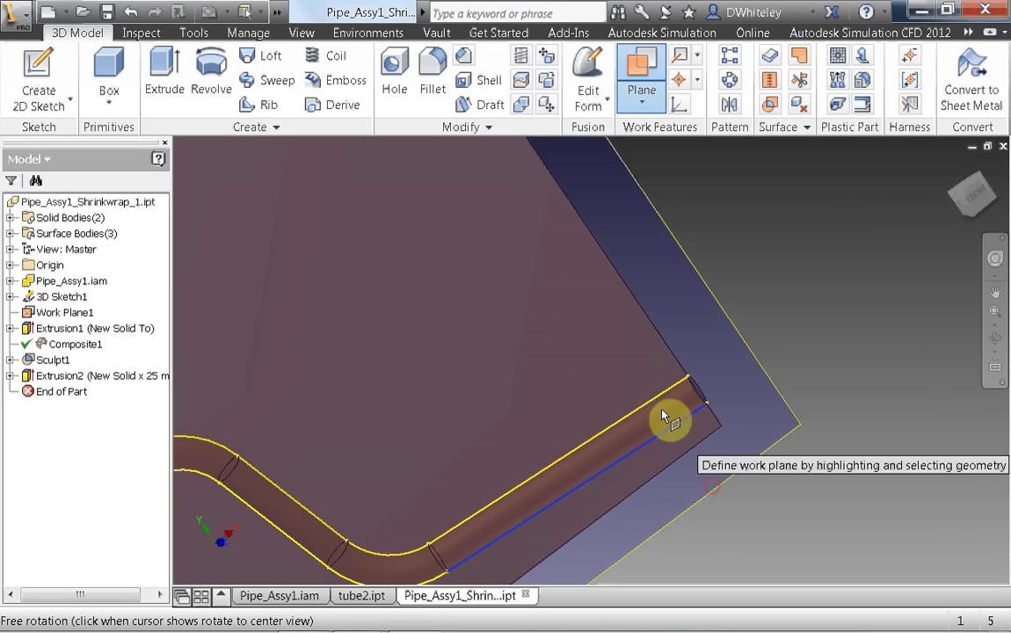
left_click(652, 407)
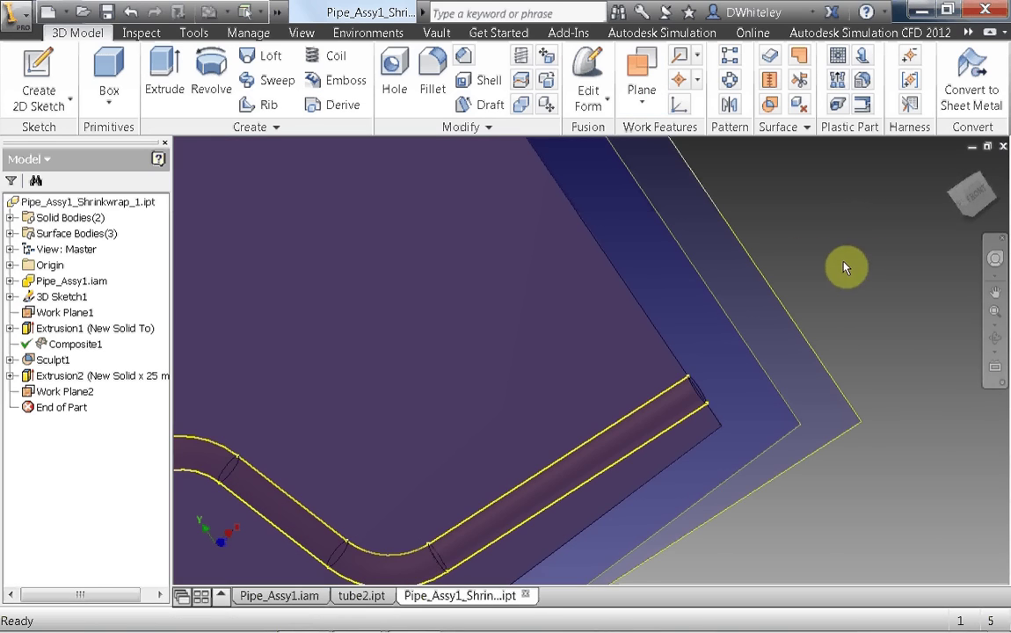
Sketch a rectangle on the new work plane across the pipe's last straight section, near its free end.
middle_click_drag(627, 373, 552, 279, "shift")
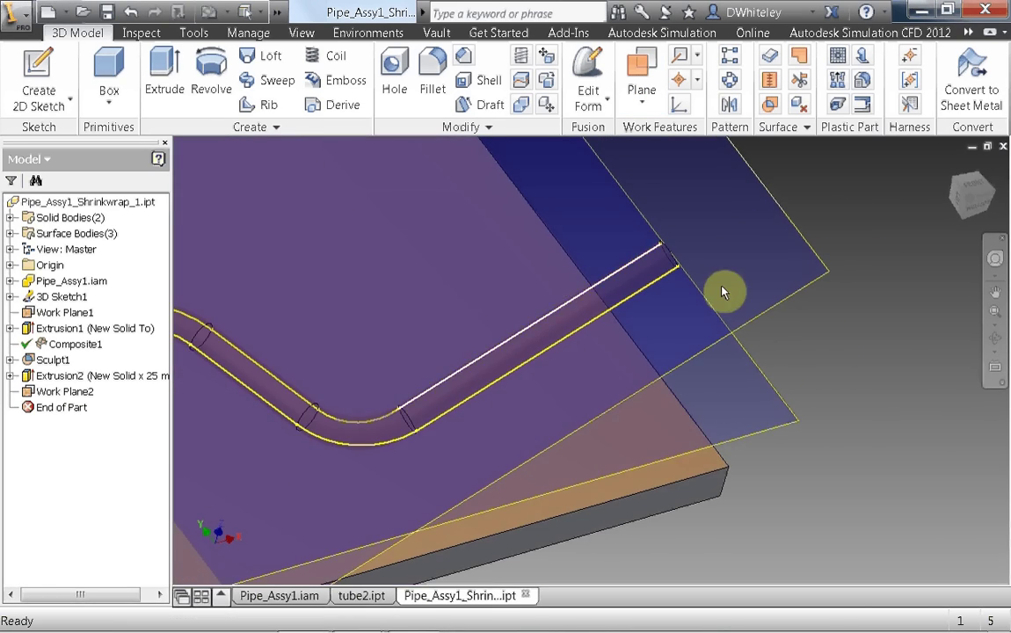
scroll(783, 346, "down", 3)
scroll(783, 346, "up", 7)
middle_click_drag(781, 343, 719, 358)
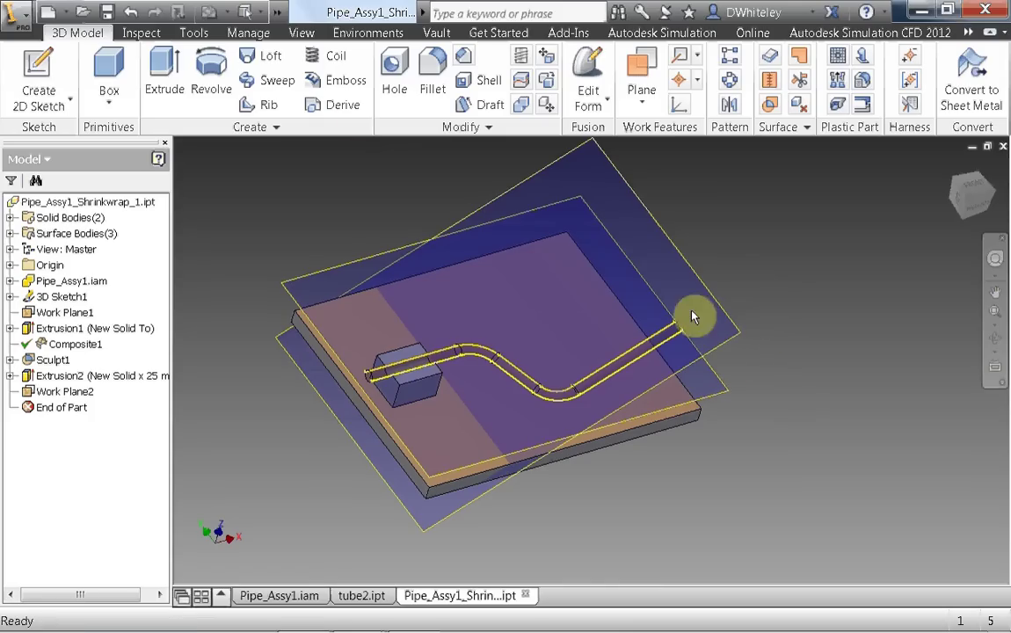
left_click(37, 51)
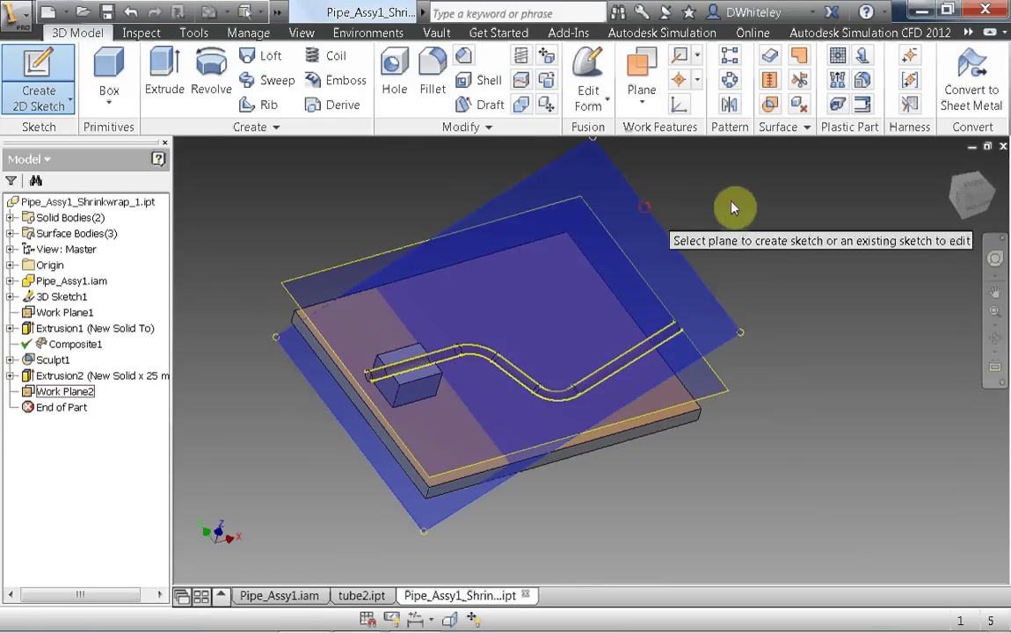
left_click(644, 207)
scroll(740, 343, "down", 6)
middle_click_drag(640, 355, 854, 282)
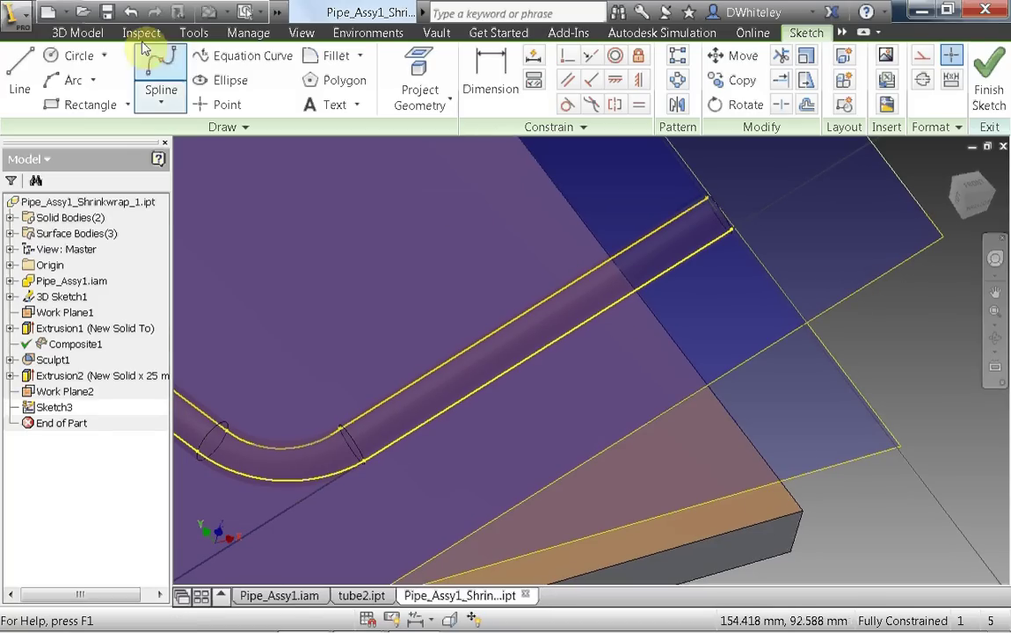
left_click(88, 105)
left_click(403, 309)
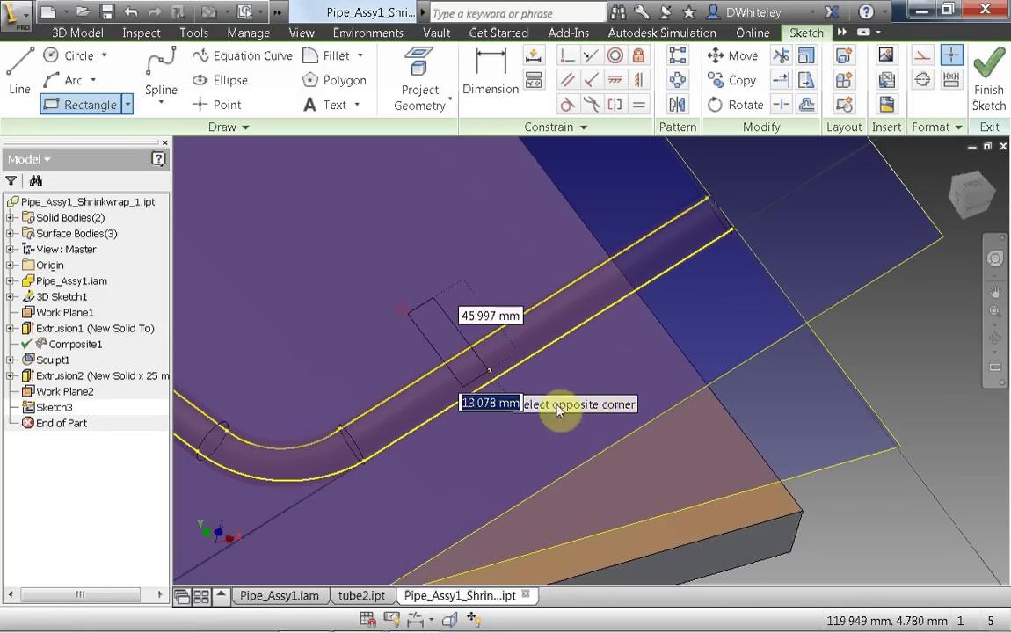
left_click(652, 339)
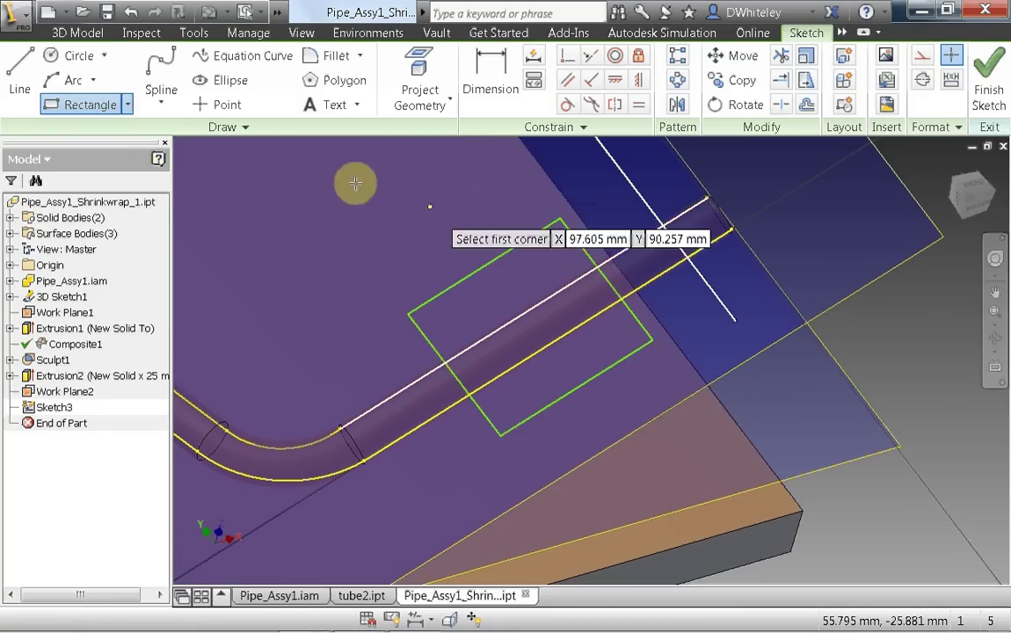
Project the plate's near long side into the sketch, make the rectangle's closest side collinear with the projected line, and finish the sketch.
left_click(418, 88)
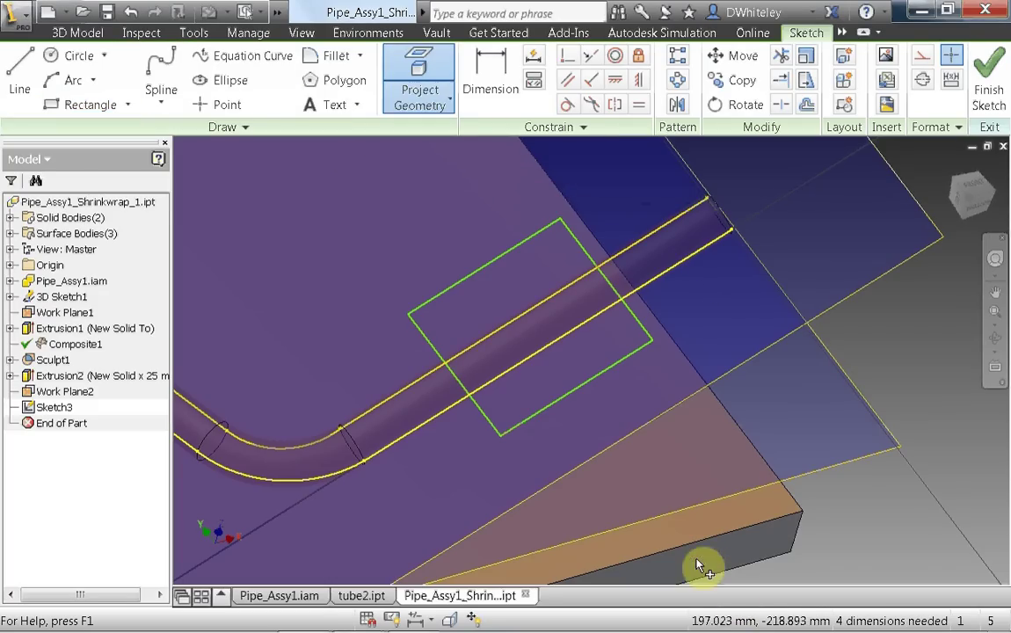
left_click(653, 562)
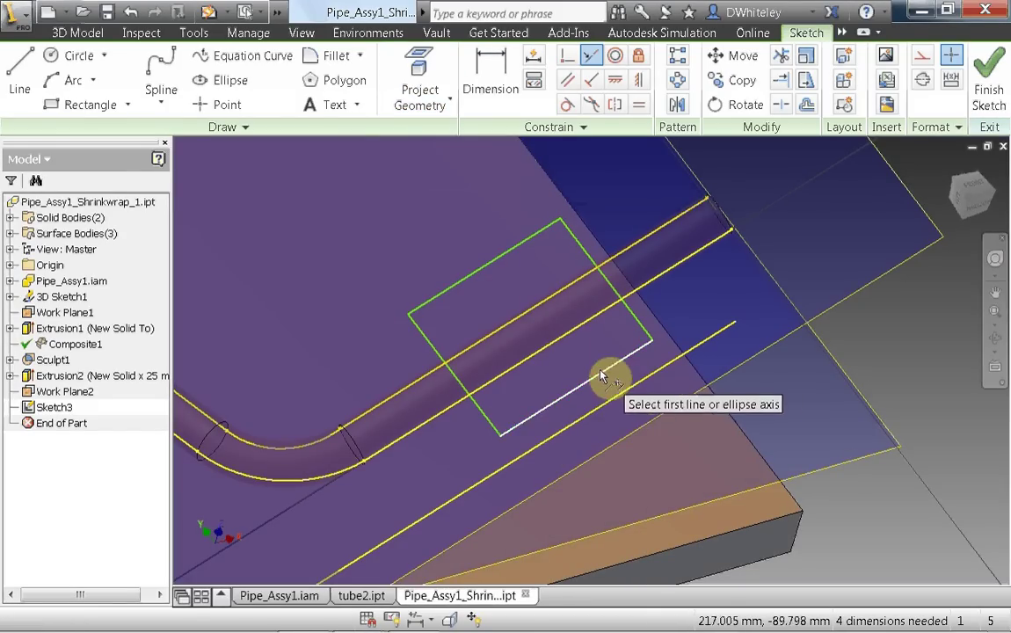
left_click(602, 373)
left_click(614, 407)
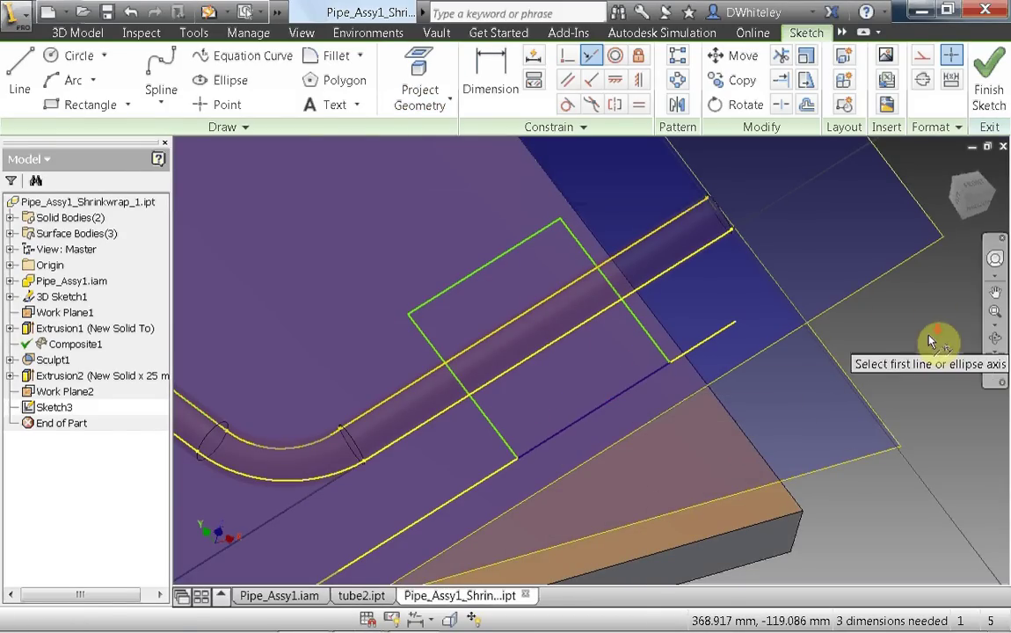
scroll(927, 341, "down", 3)
middle_click_drag(909, 336, 819, 343)
left_click(976, 106)
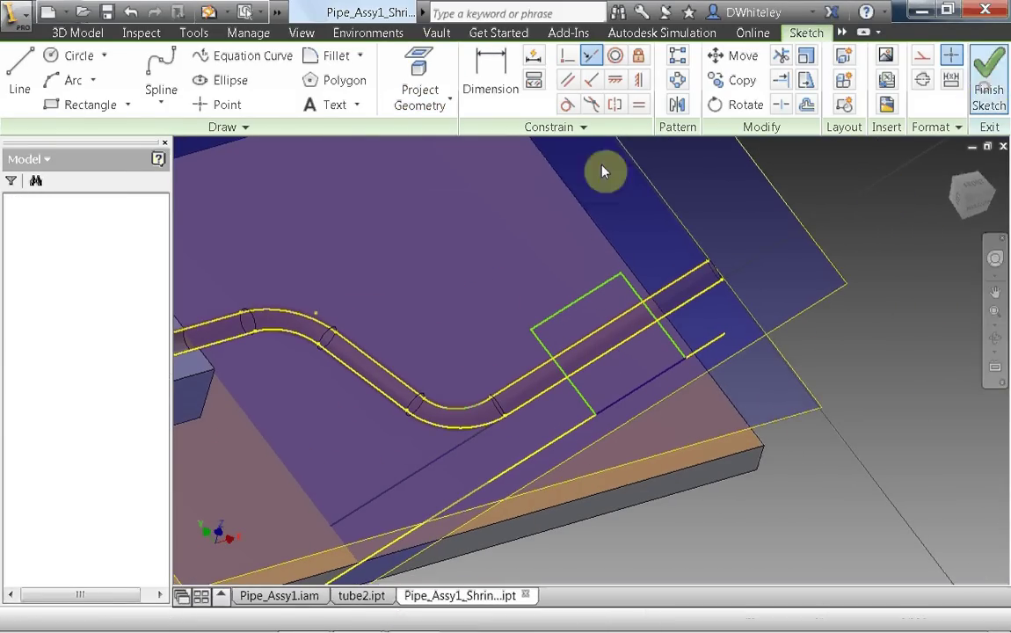
Extrude the rectangle across the pipe's last straight section as a new solid up to the base plate's top face.
left_click(154, 66)
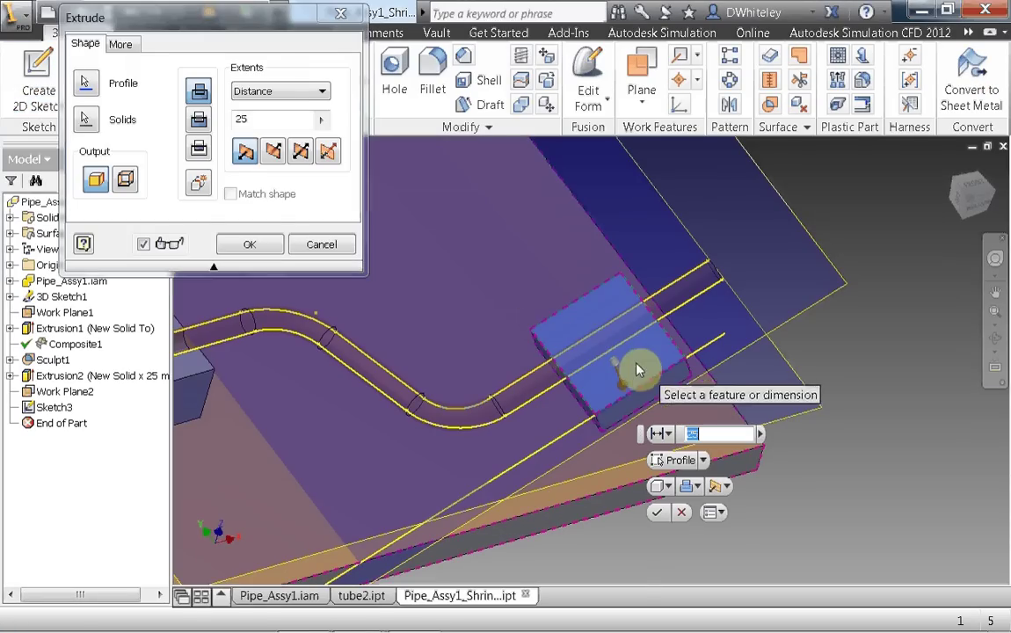
left_click(275, 92)
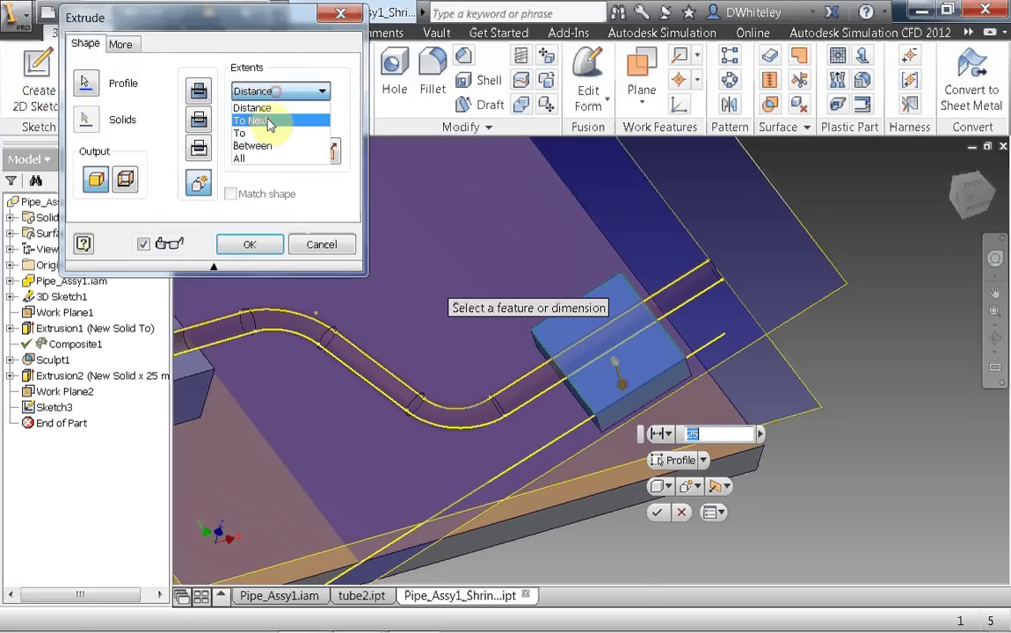
left_click(270, 137)
left_click(452, 389)
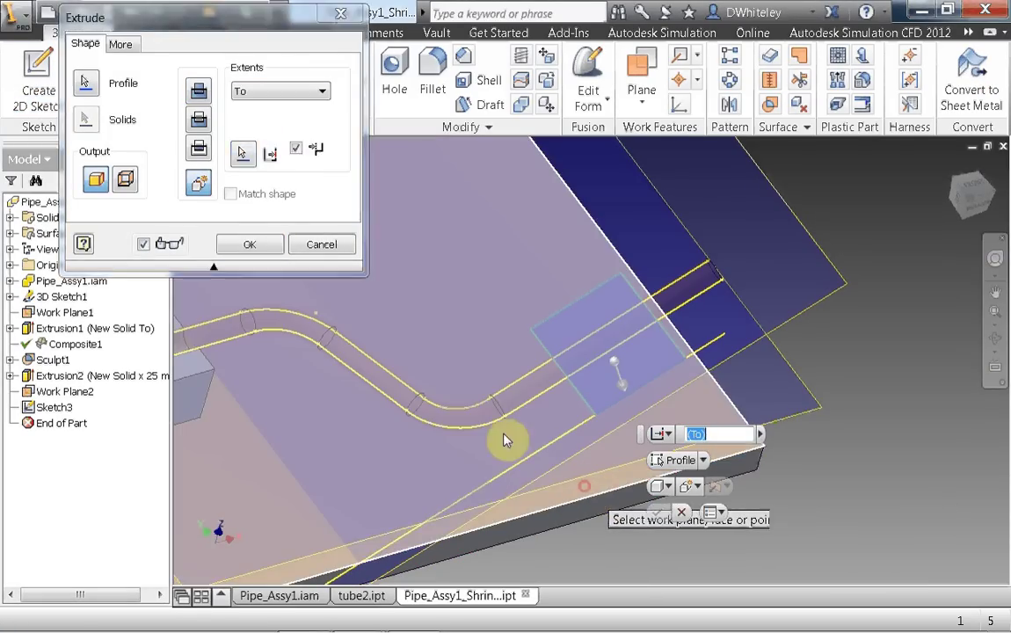
left_click(244, 253)
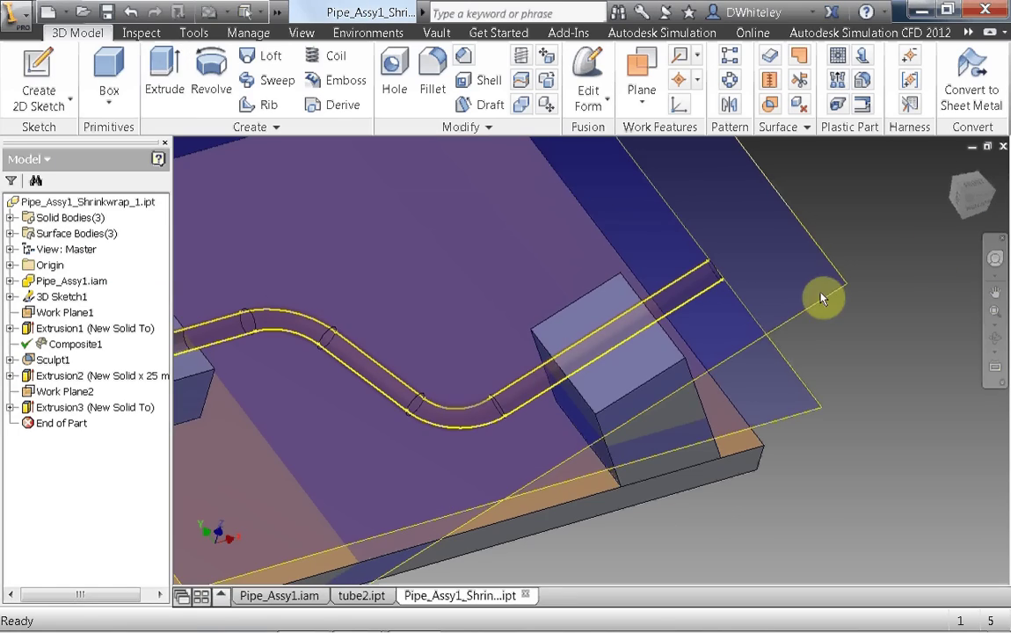
Hide the surface bodies Srf1 and Srf2.
scroll(821, 294, "down", 3)
middle_click_drag(819, 292, 826, 340)
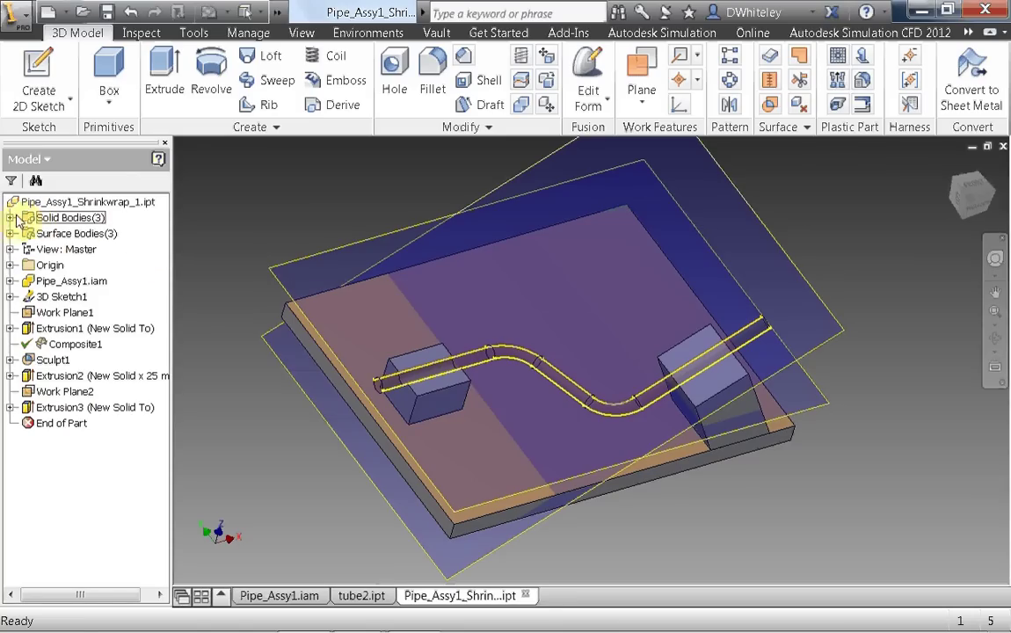
left_click(12, 218)
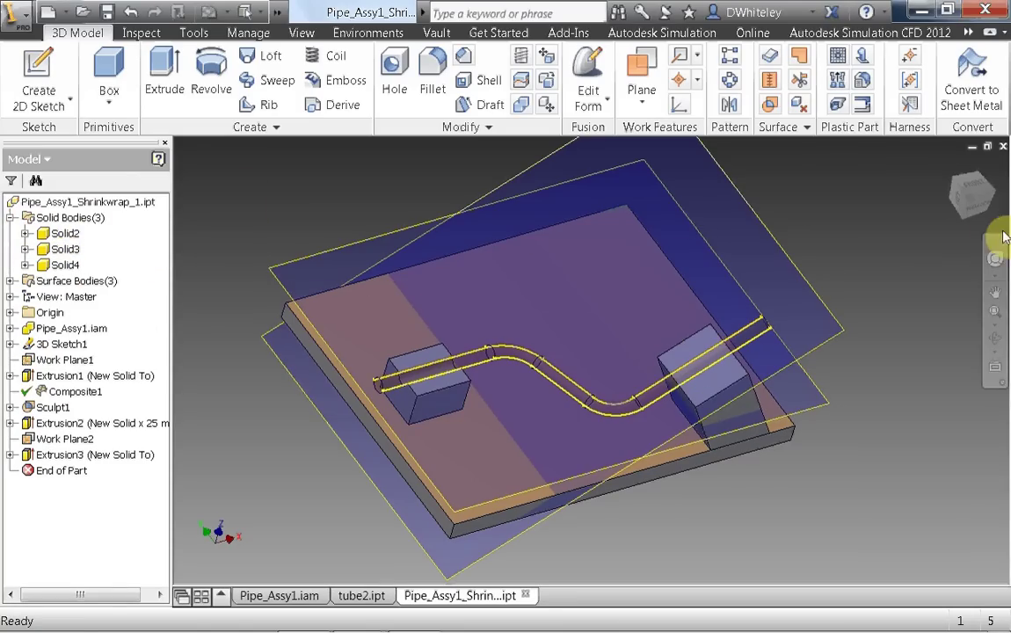
mouse_move(972, 201)
left_mouse_down()
mouse_move(923, 195)
mouse_move(953, 174)
left_mouse_up()
middle_click_drag(550, 334, 549, 327, "shift")
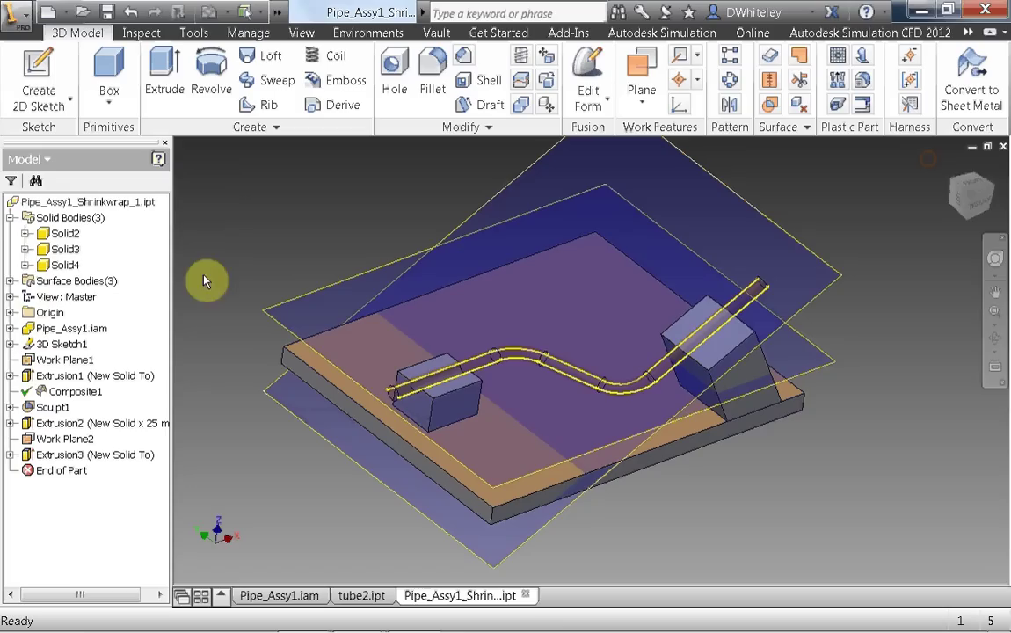
left_click(10, 281)
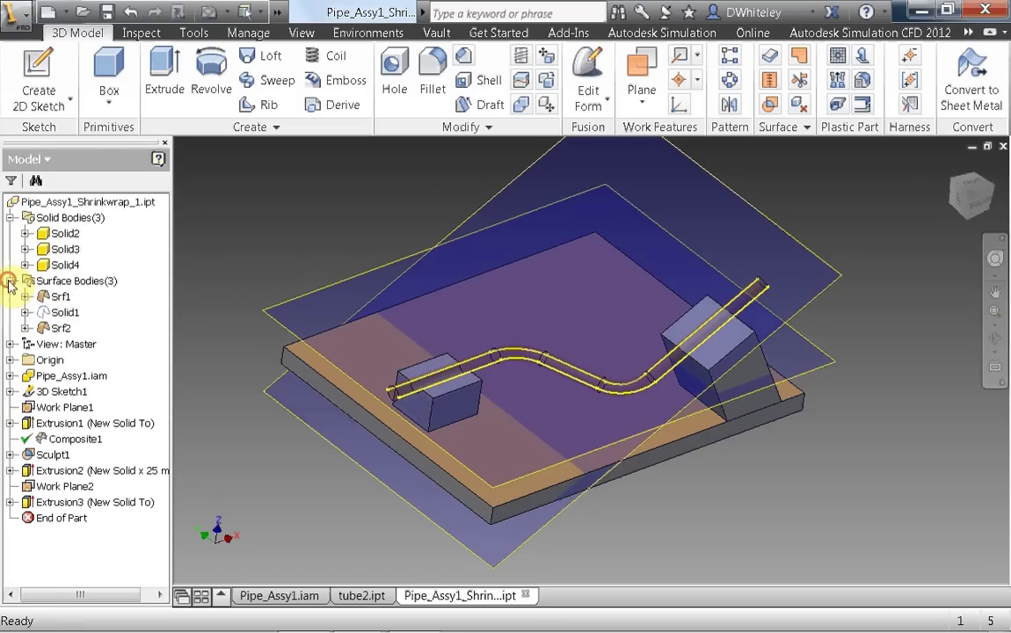
right_click(48, 296)
left_click(86, 354)
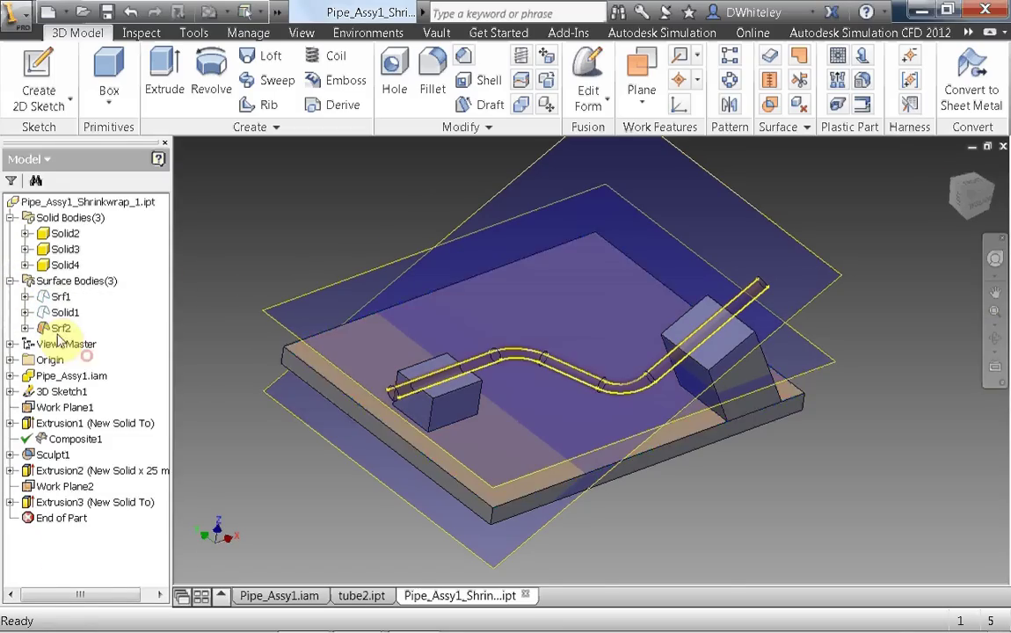
right_click(53, 328)
left_click(87, 389)
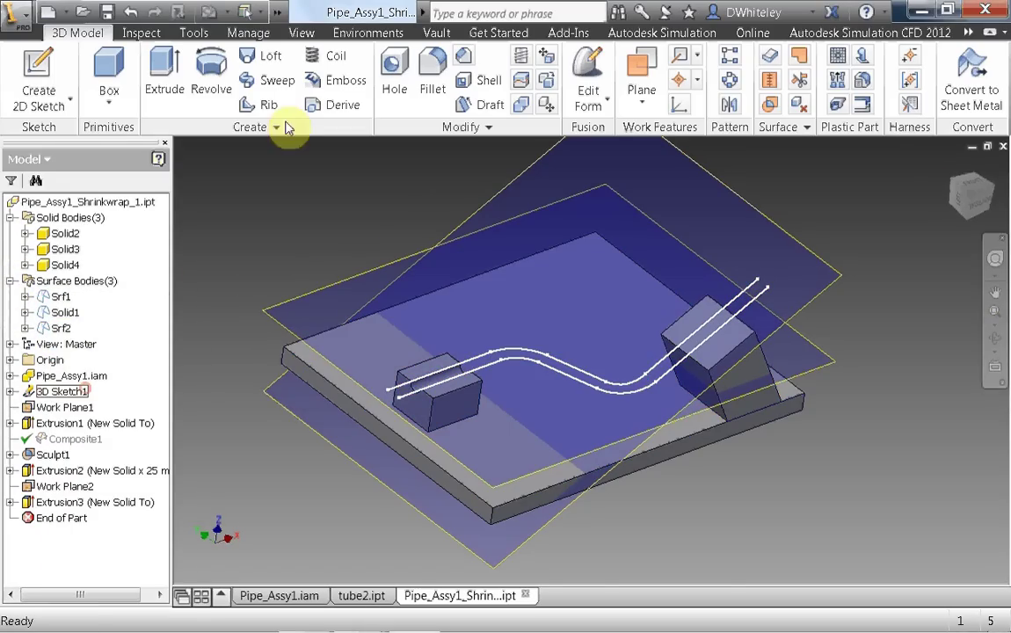
Turn off the display of all work features in the part.
left_click(302, 33)
left_click(34, 88)
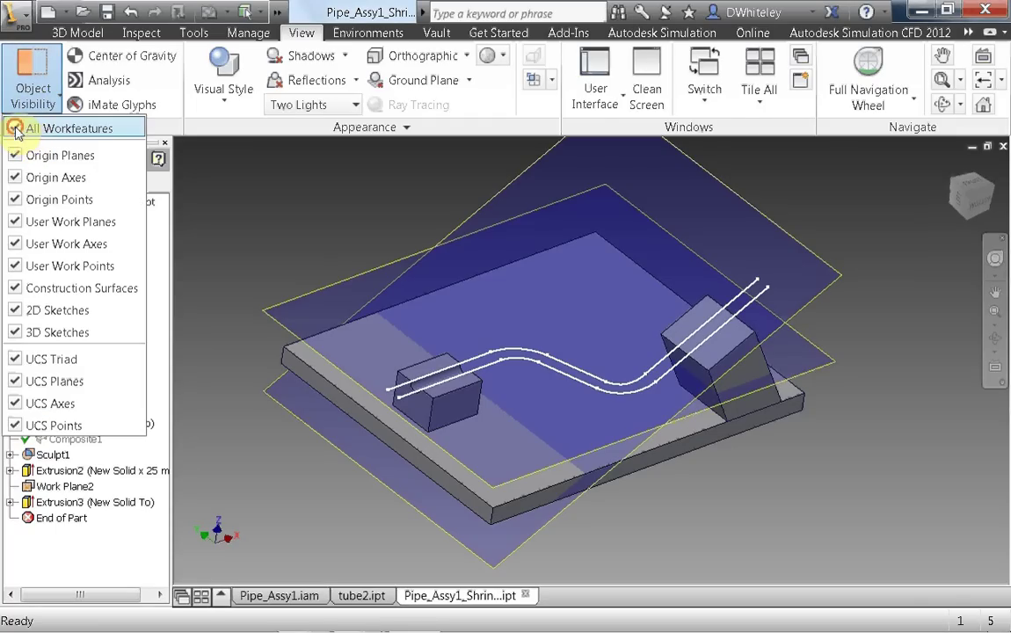
left_click(15, 128)
Make the pipe surface body Srf2 visible again.
left_click(960, 201)
mouse_move(963, 203)
left_mouse_down()
mouse_move(940, 185)
mouse_move(937, 193)
left_mouse_up()
scroll(768, 247, "up", 3)
scroll(747, 251, "down", 7)
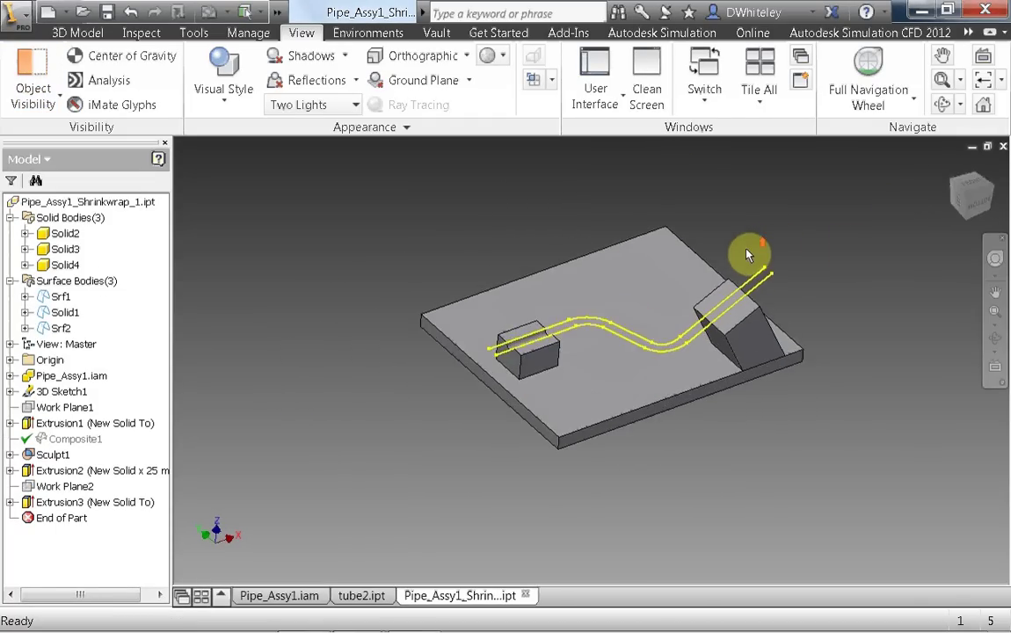
middle_click_drag(744, 251, 652, 181)
left_click_drag(651, 185, 670, 179)
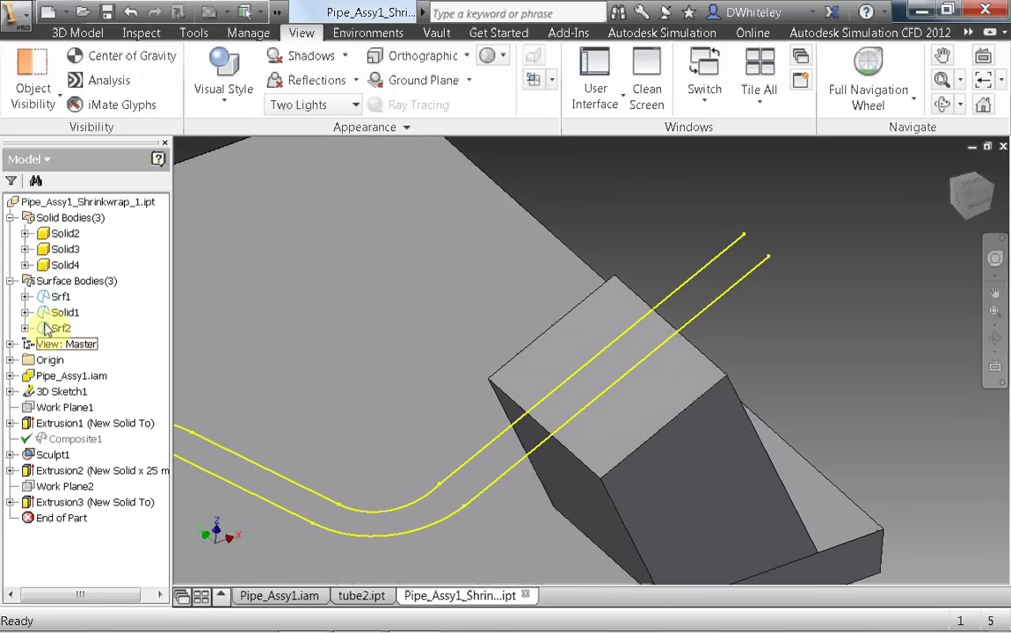
right_click(58, 327)
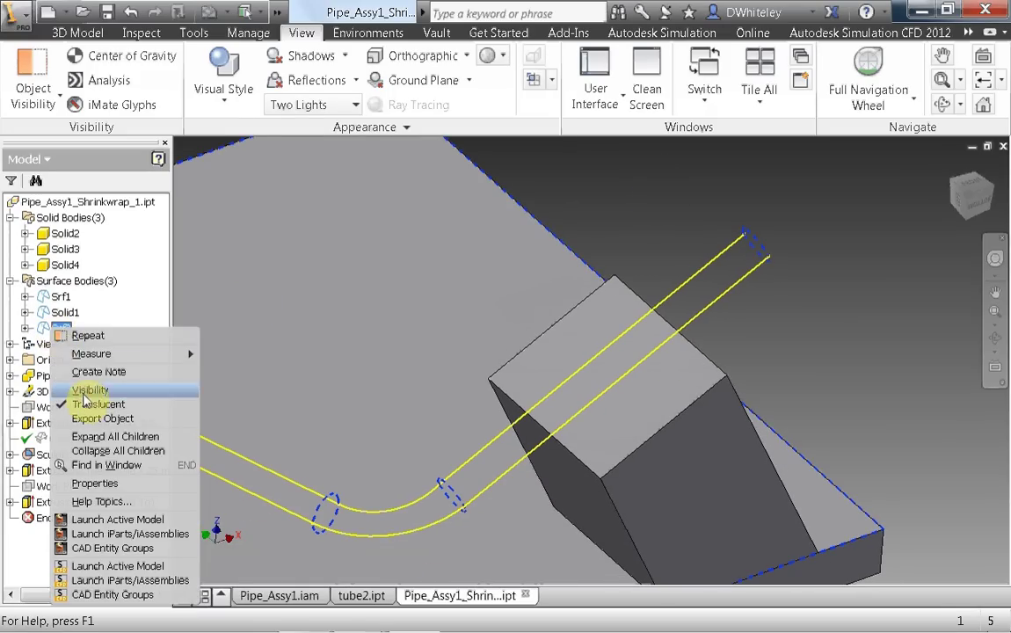
left_click(81, 388)
Sculpt the pipe surface out of the angled support block at the pipe's free end, removing material to form a groove.
left_click(79, 32)
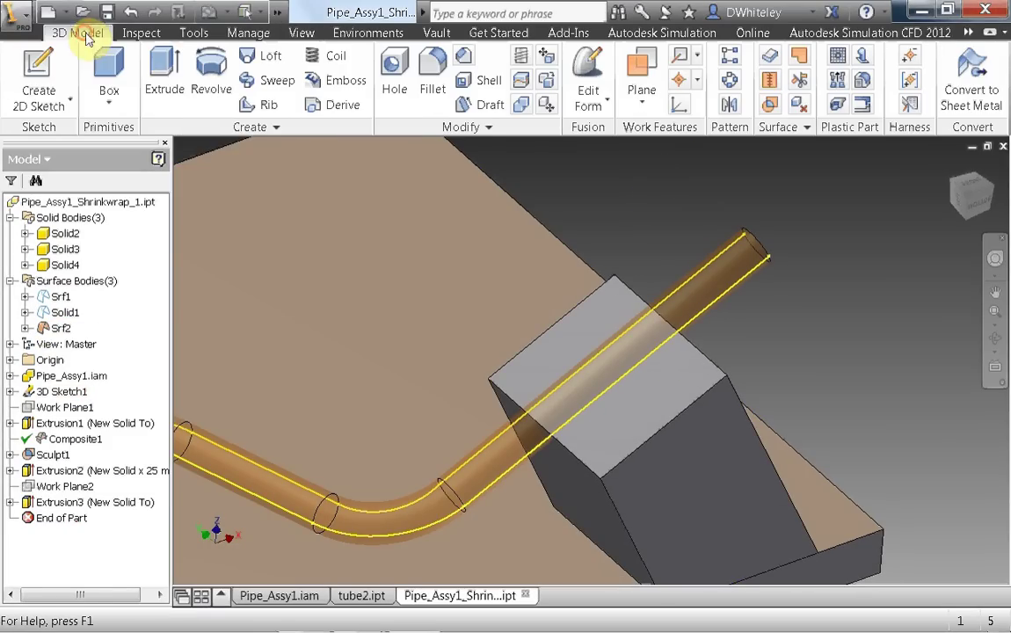
left_click(771, 103)
left_click(677, 391)
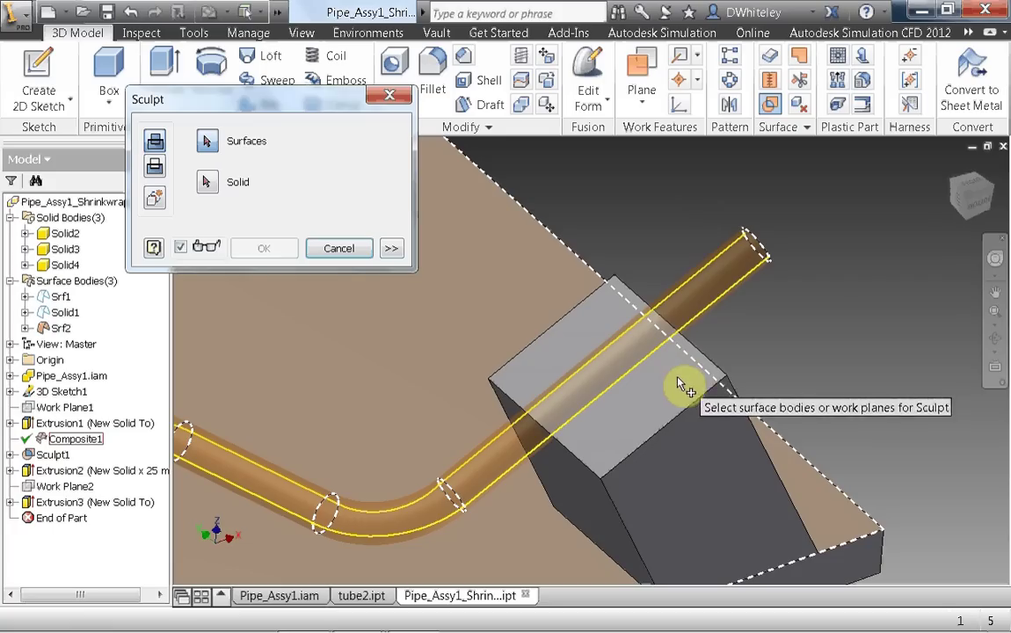
left_click(684, 323)
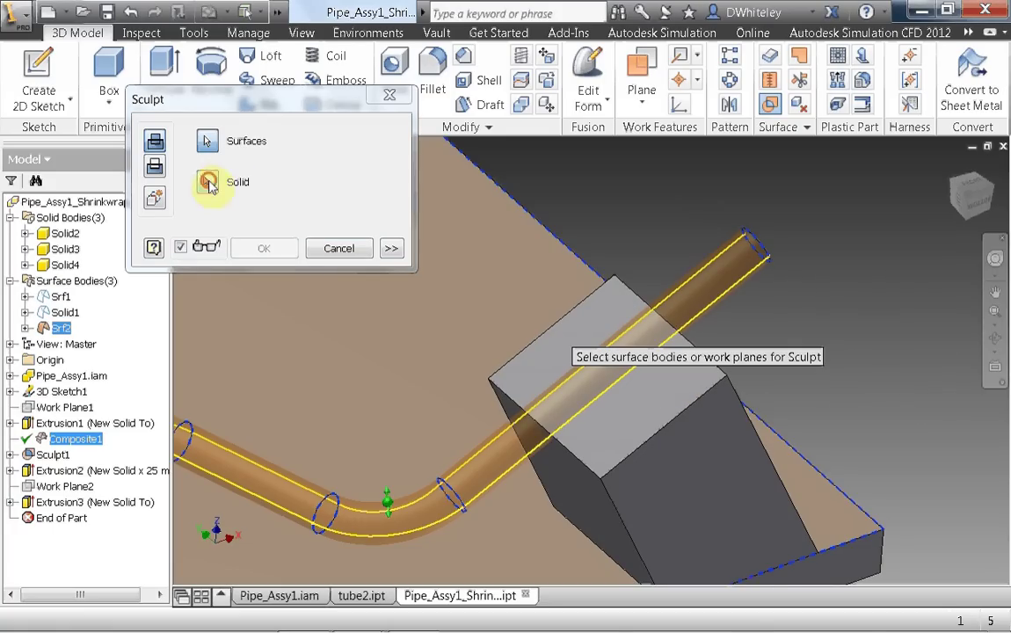
left_click(208, 182)
left_click(654, 373)
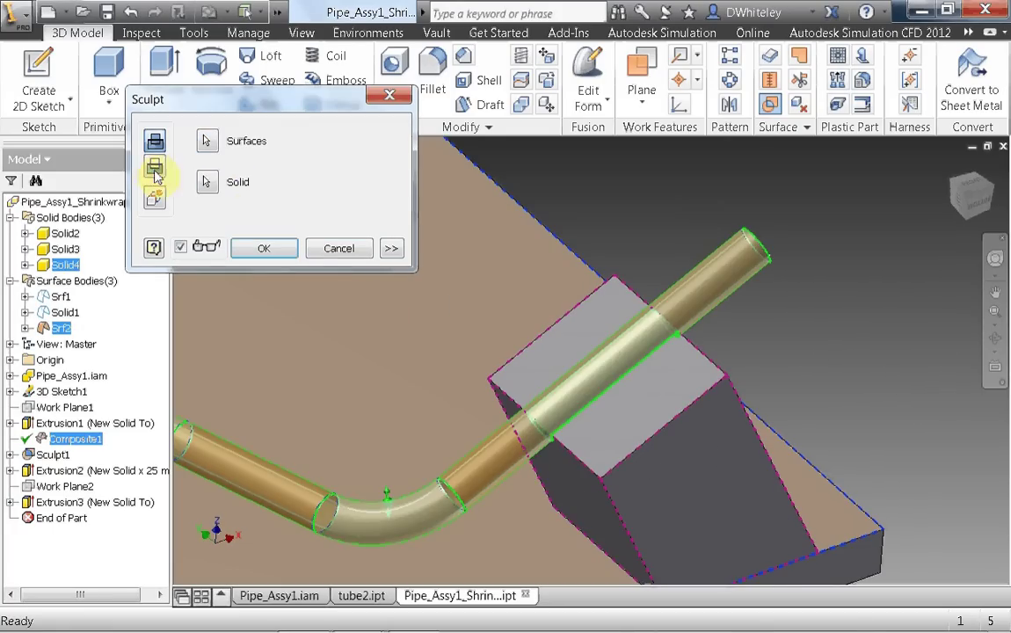
left_click(263, 248)
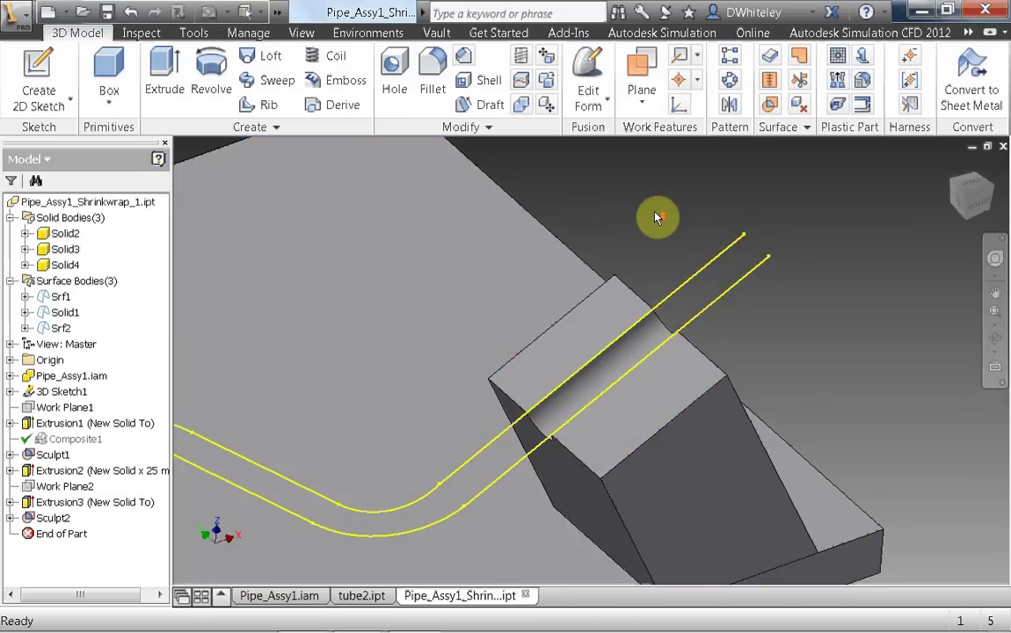
Create a new 2D sketch on the underside face of the base plate.
scroll(666, 222, "down", 5)
middle_click_drag(684, 222, 747, 255)
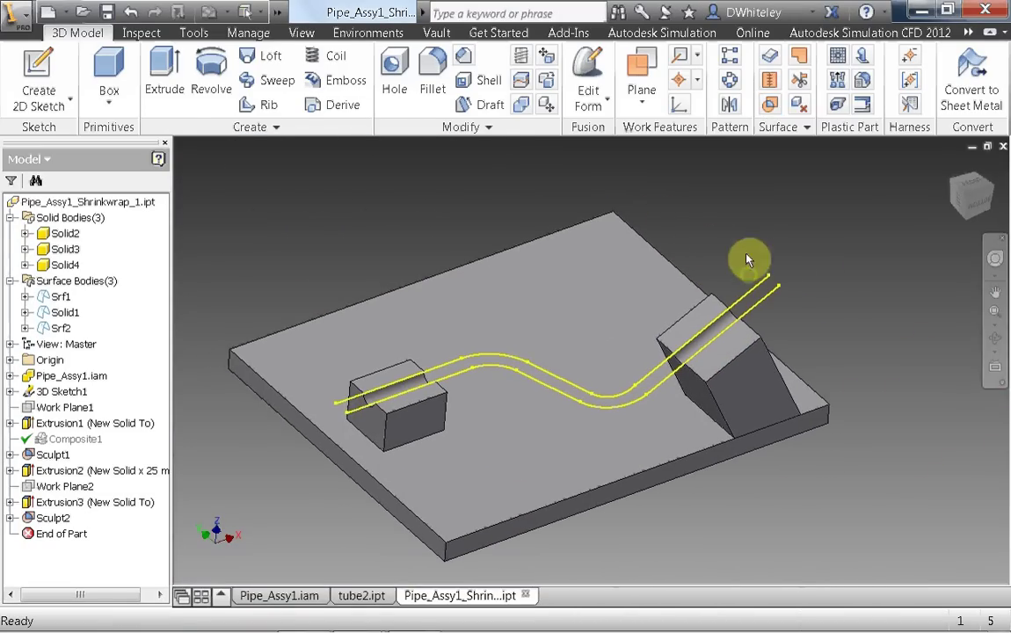
middle_click_drag(956, 218, 867, 209, "shift")
mouse_move(956, 229)
middle_mouse_down("shift")
mouse_move(970, 219)
mouse_move(966, 184)
mouse_move(870, 176)
mouse_move(869, 330)
mouse_move(868, 195)
mouse_move(700, 199)
middle_mouse_up("shift")
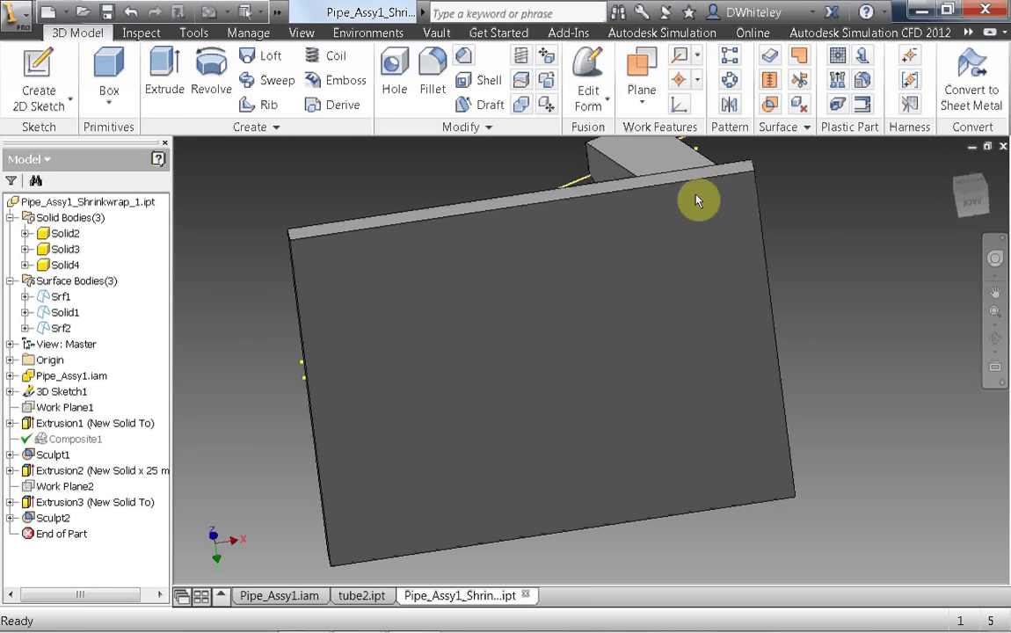
left_click(40, 98)
left_click(473, 341)
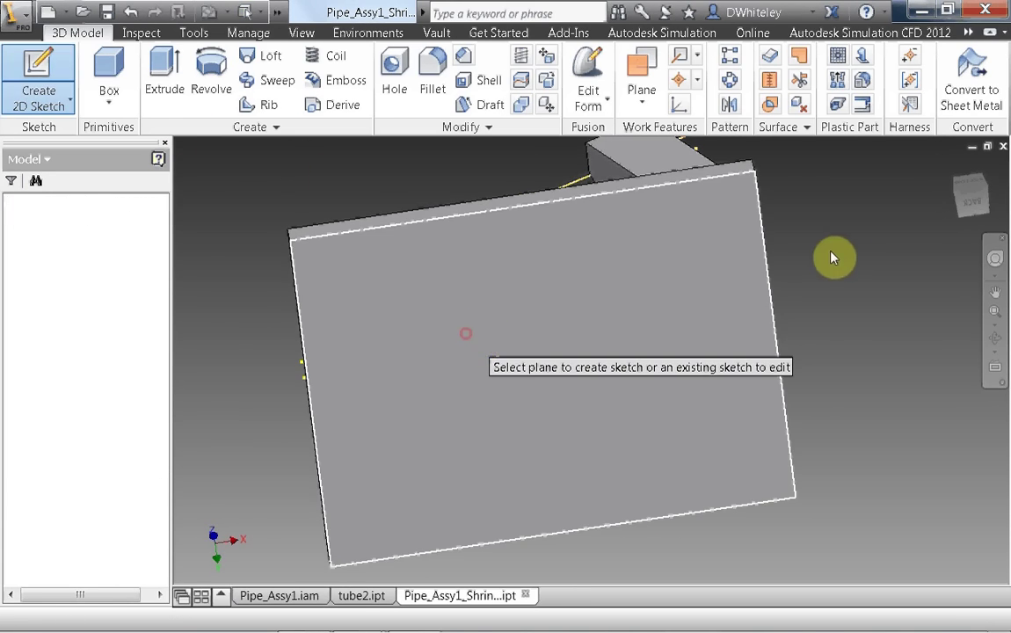
left_click(966, 203)
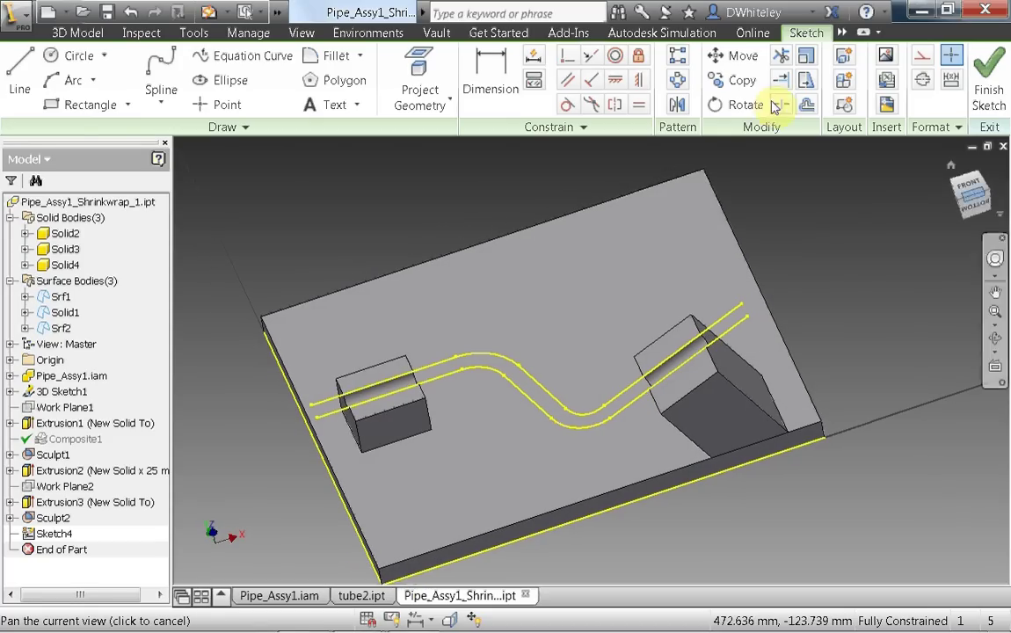
Project the base faces of both support blocks into the underside sketch.
left_click(413, 91)
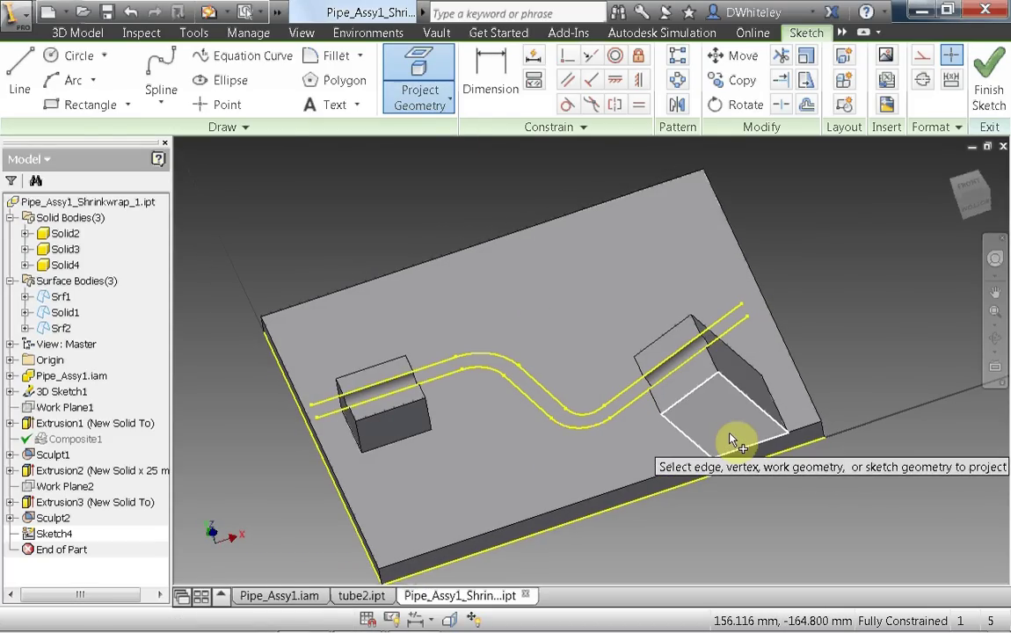
mouse_move(729, 433)
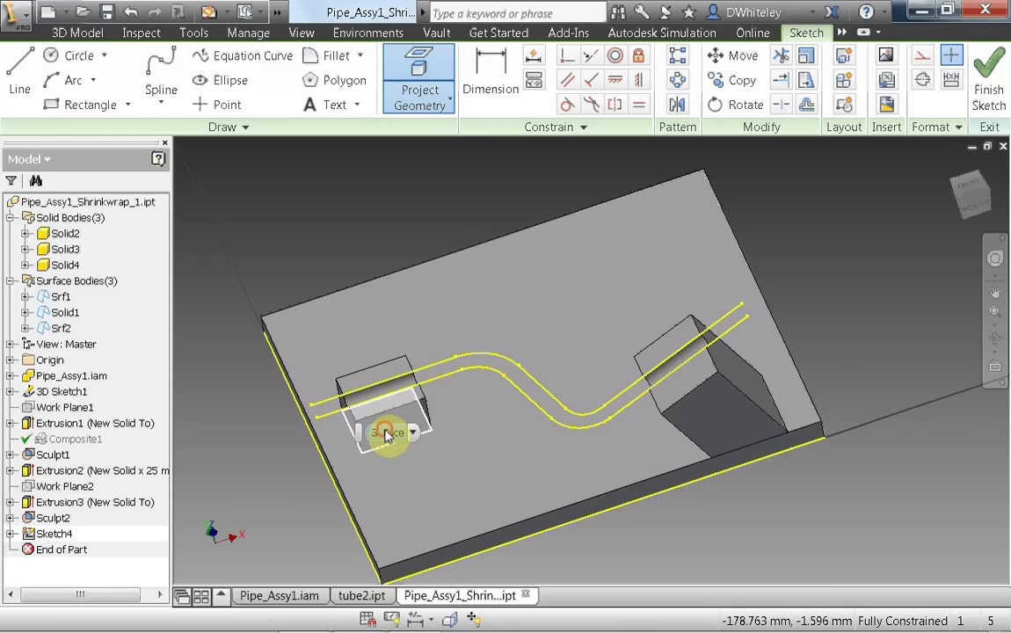
mouse_move(971, 209)
left_mouse_down()
mouse_move(954, 233)
mouse_move(976, 163)
mouse_move(975, 219)
left_mouse_up()
Place two sketch points inside each projected block outline as hole centres and finish the sketch.
middle_click_drag(548, 302, 550, 422)
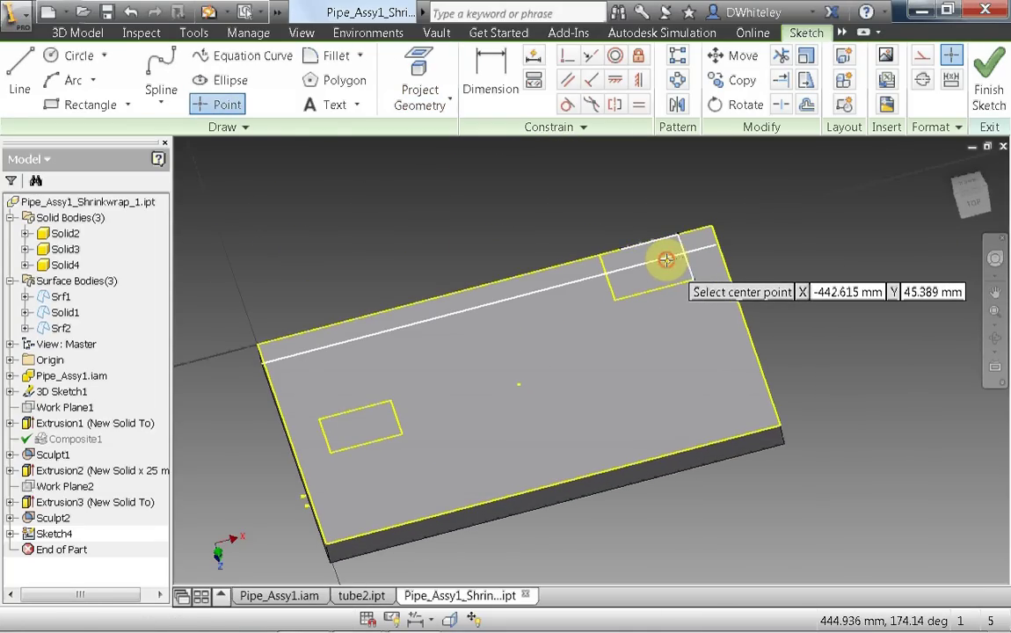
left_click(624, 274)
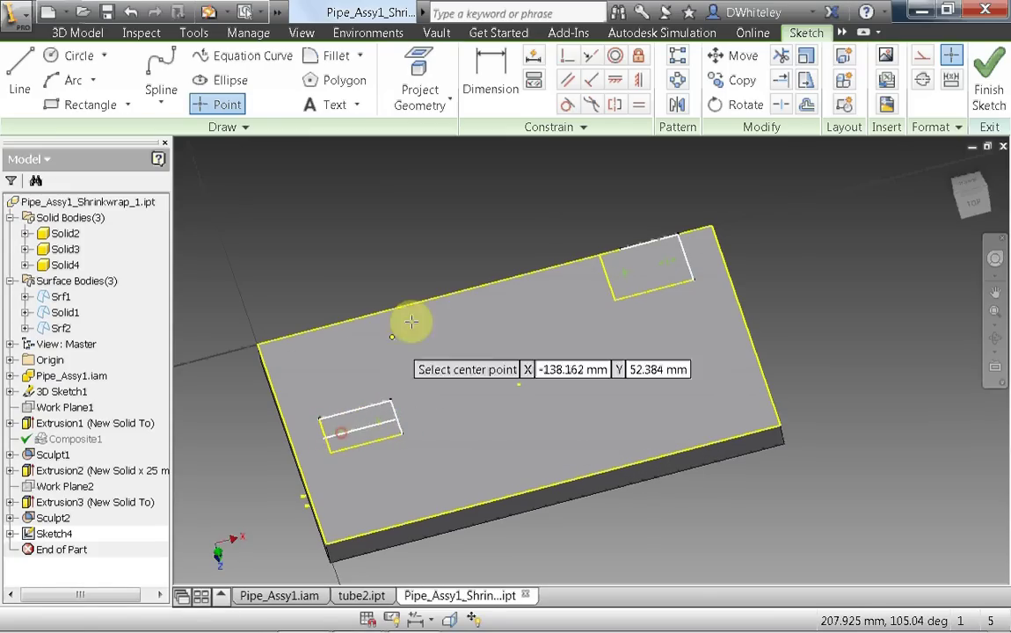
left_click(988, 88)
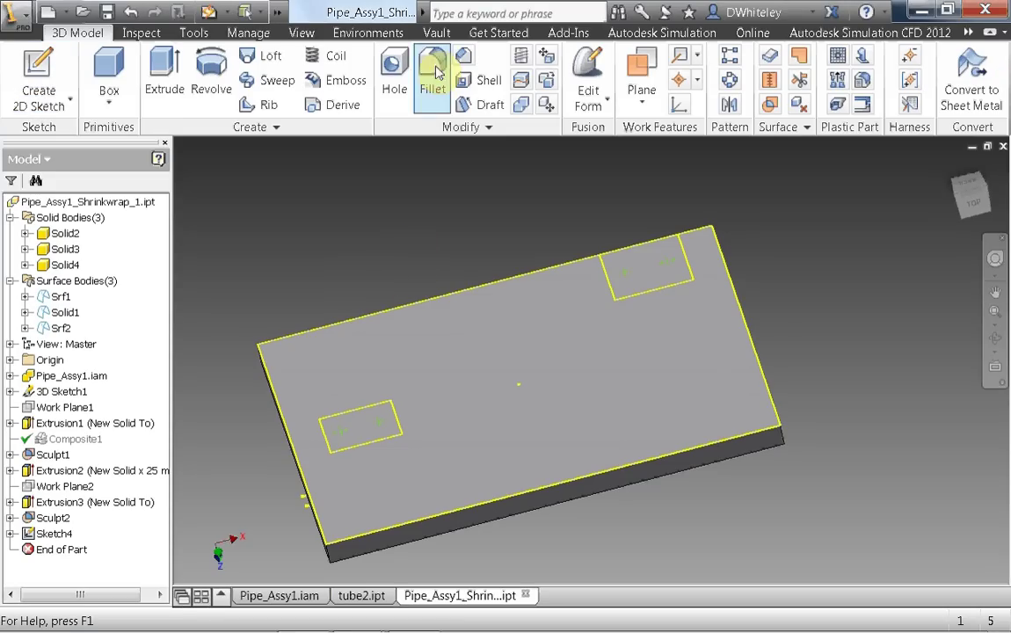
Set up counterbore holes from the four sketch points with Through All termination.
middle_click_drag(480, 218, 652, 219)
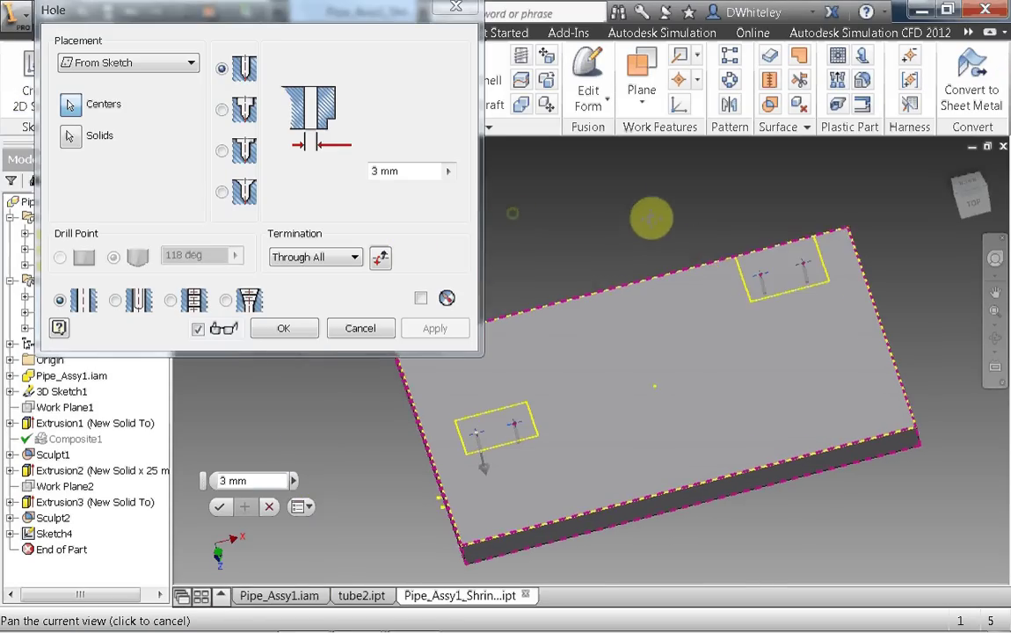
left_click(221, 109)
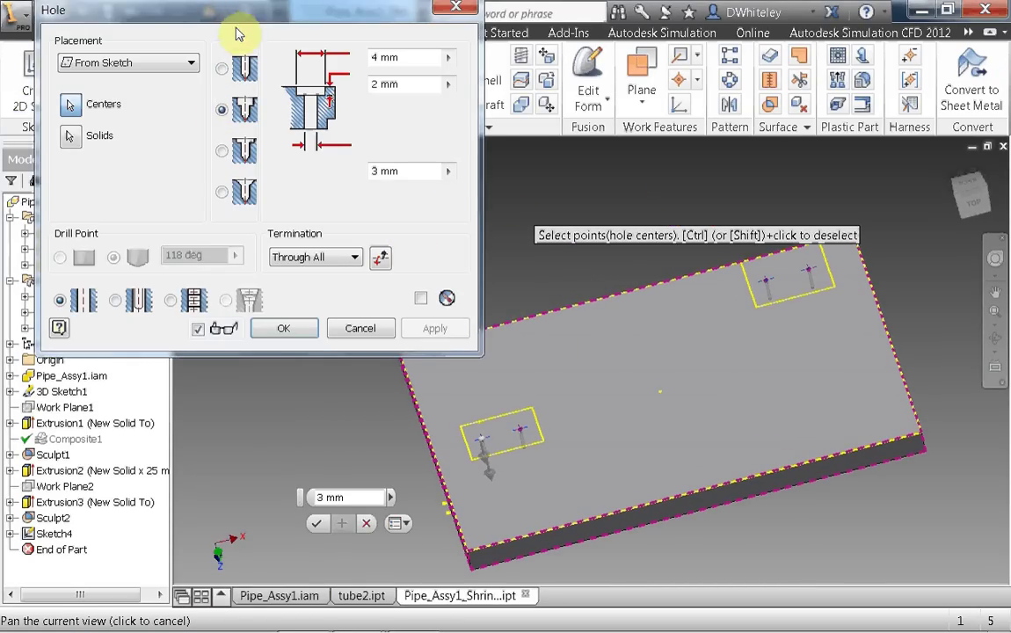
left_click_drag(205, 17, 174, 18)
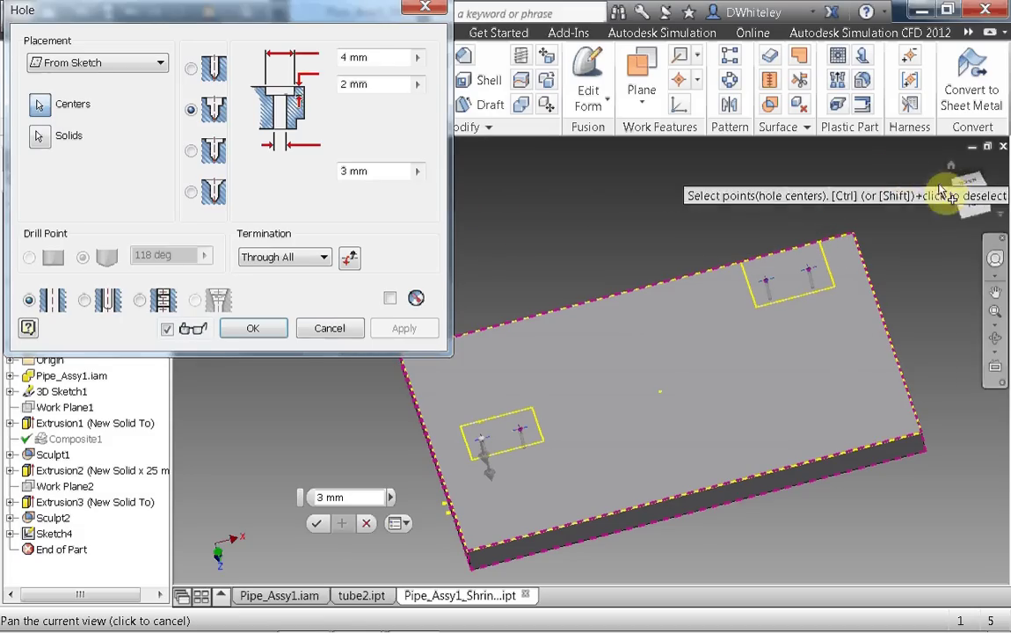
Add both support blocks to the solids that the counterbore holes cut through.
left_click(974, 197)
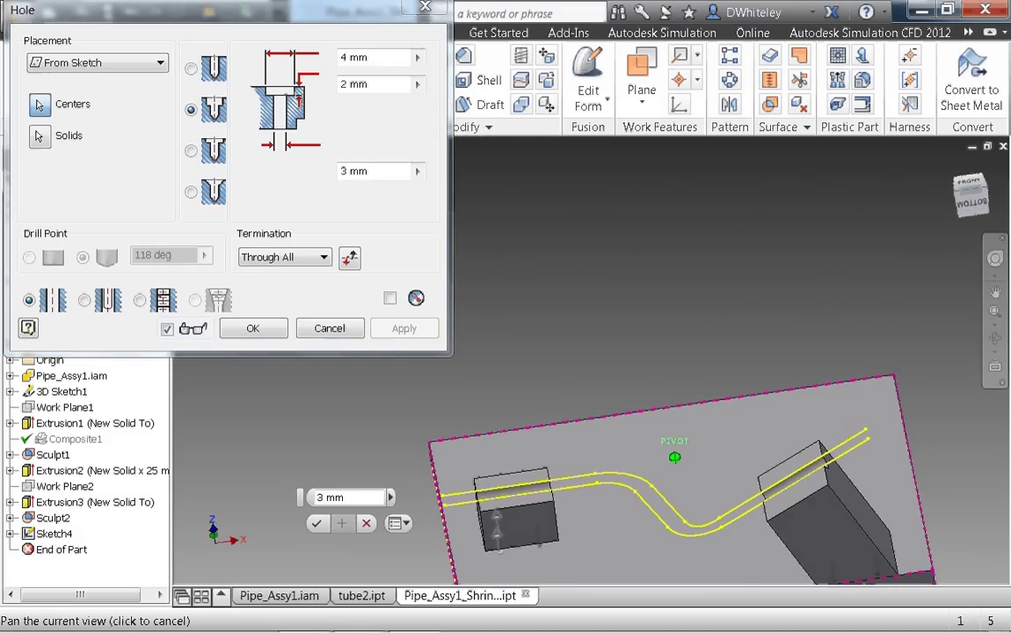
left_click_drag(700, 237, 713, 167)
left_click(44, 138)
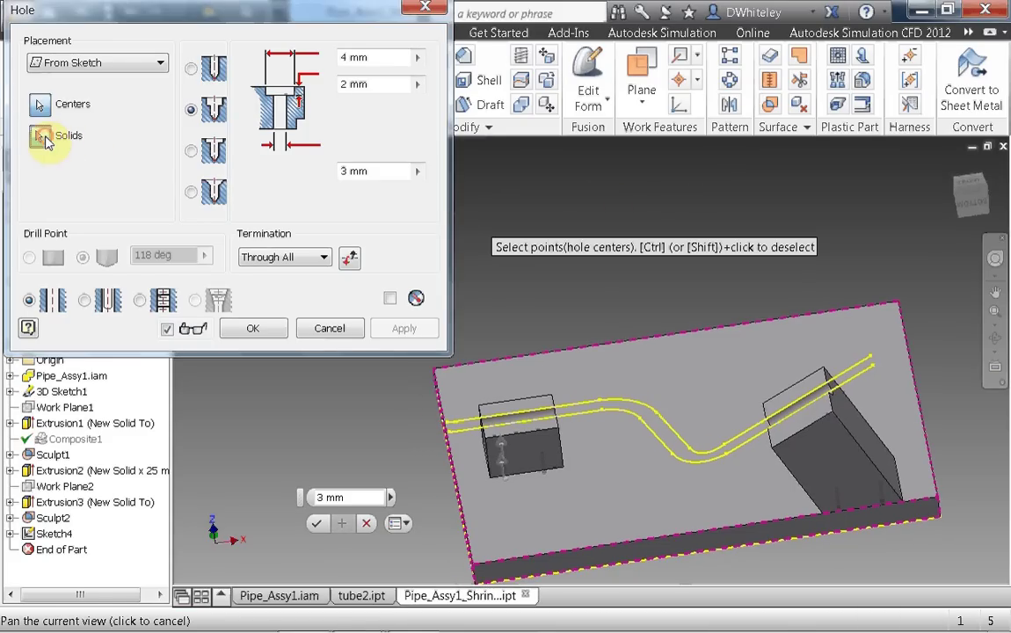
left_click(520, 461)
left_click(831, 461)
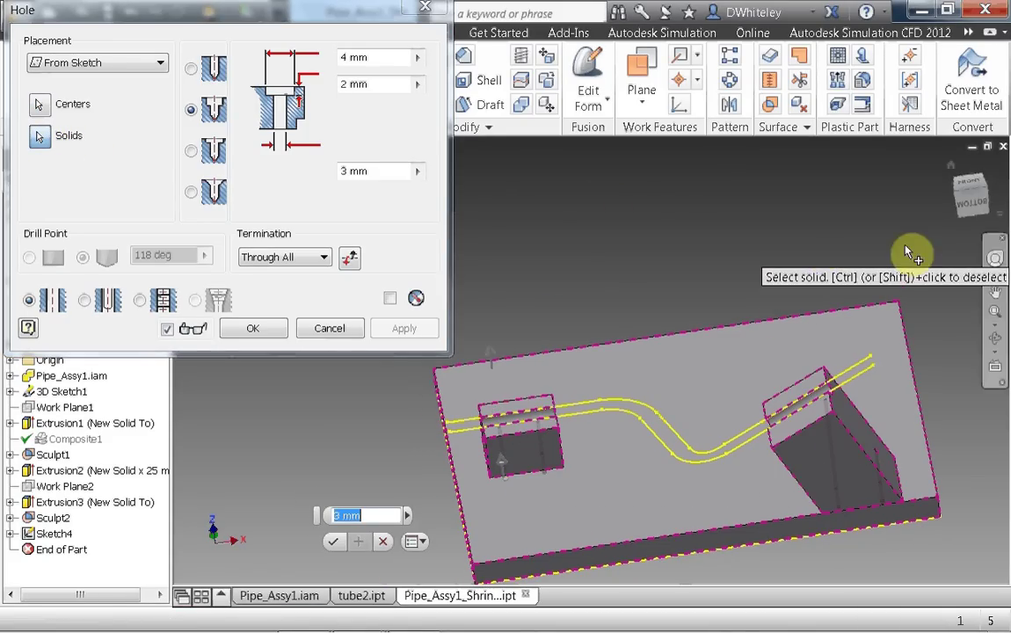
left_click_drag(976, 186, 973, 217)
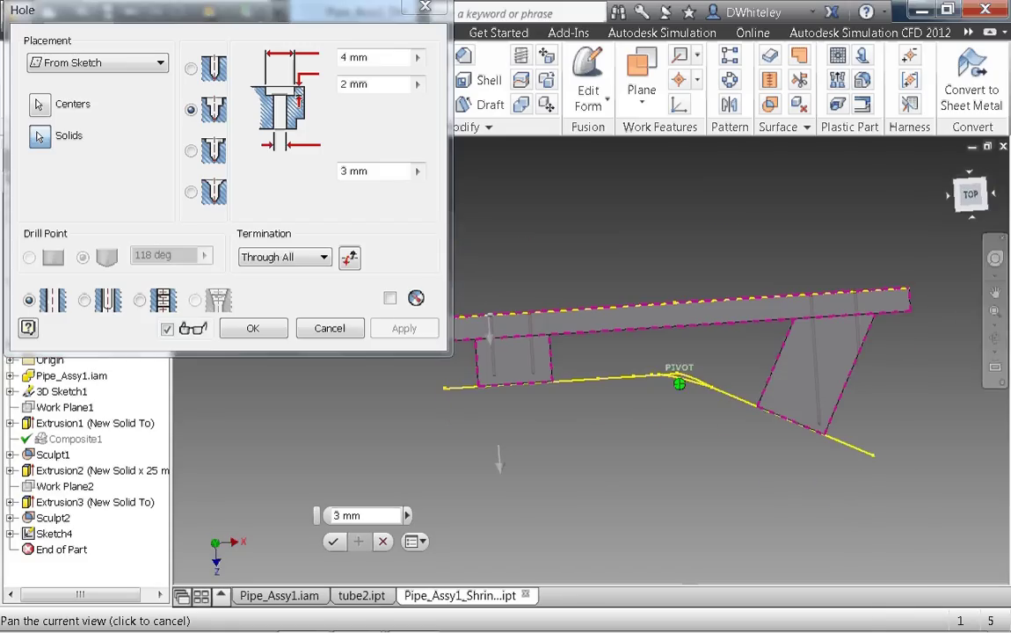
Make the counterbores clearance holes for ISO Socket Head Cap Screw ISO 4762, size M10, with Normal fit.
left_click(977, 196)
scroll(570, 460, "up", 5)
middle_click_drag(569, 459, 620, 414)
scroll(700, 424, "down", 6)
left_click_drag(620, 415, 606, 426)
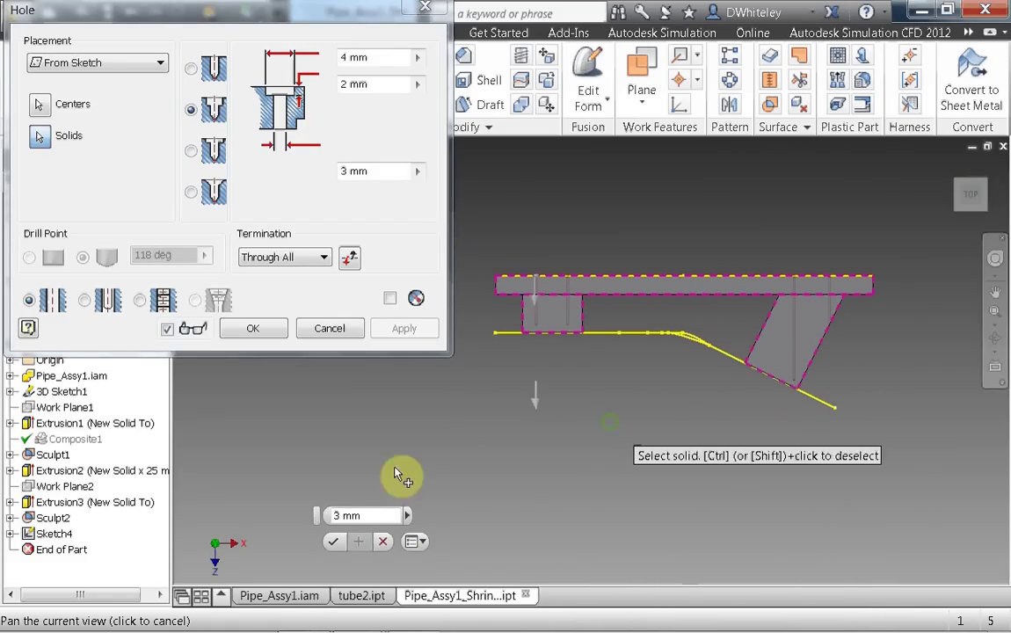
left_click(82, 301)
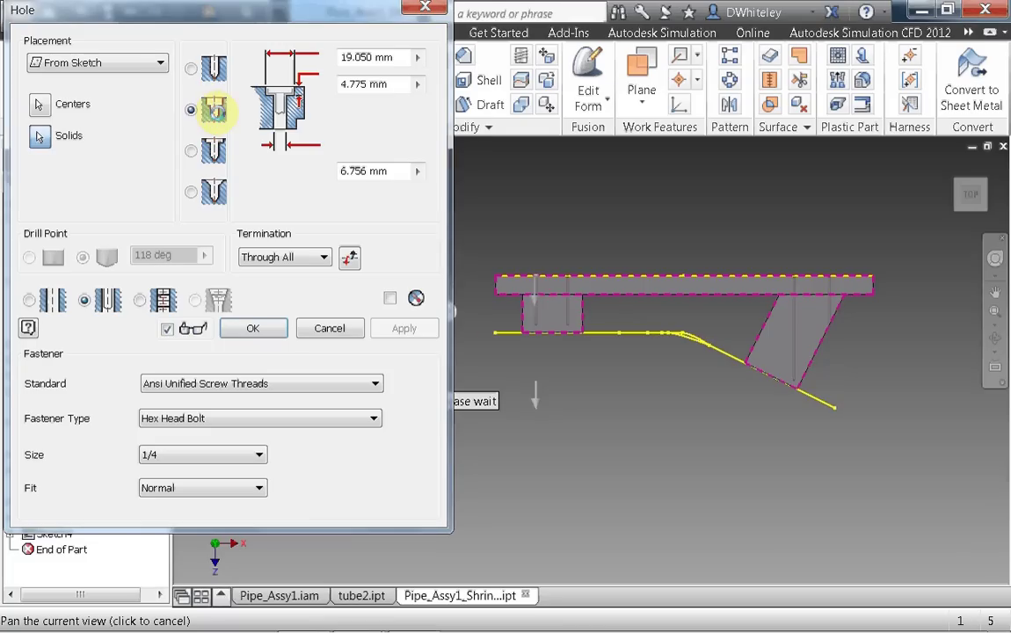
left_click(183, 392)
left_click(179, 437)
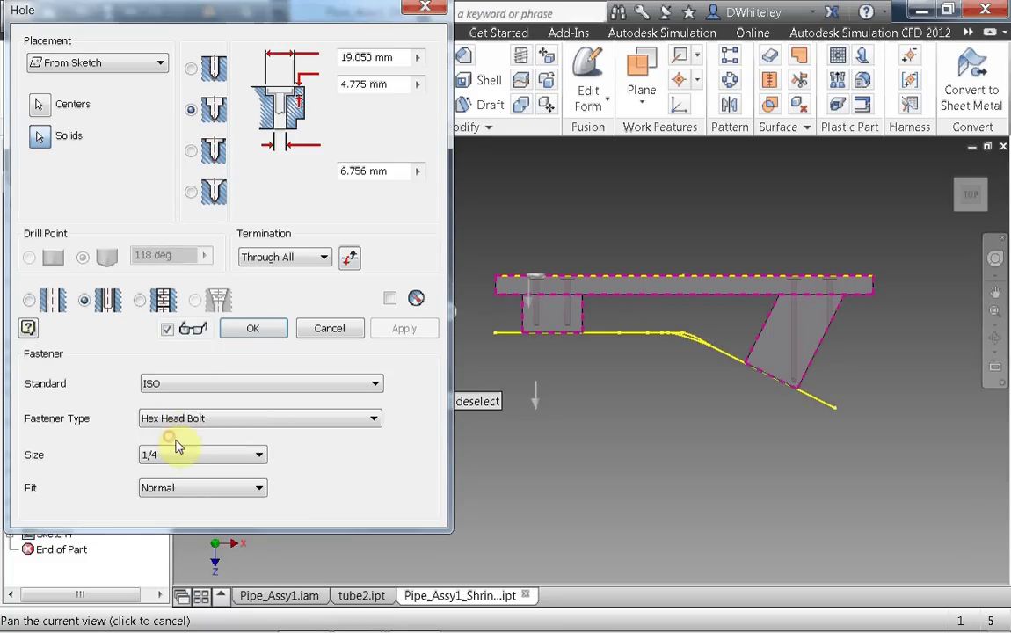
left_click(183, 429)
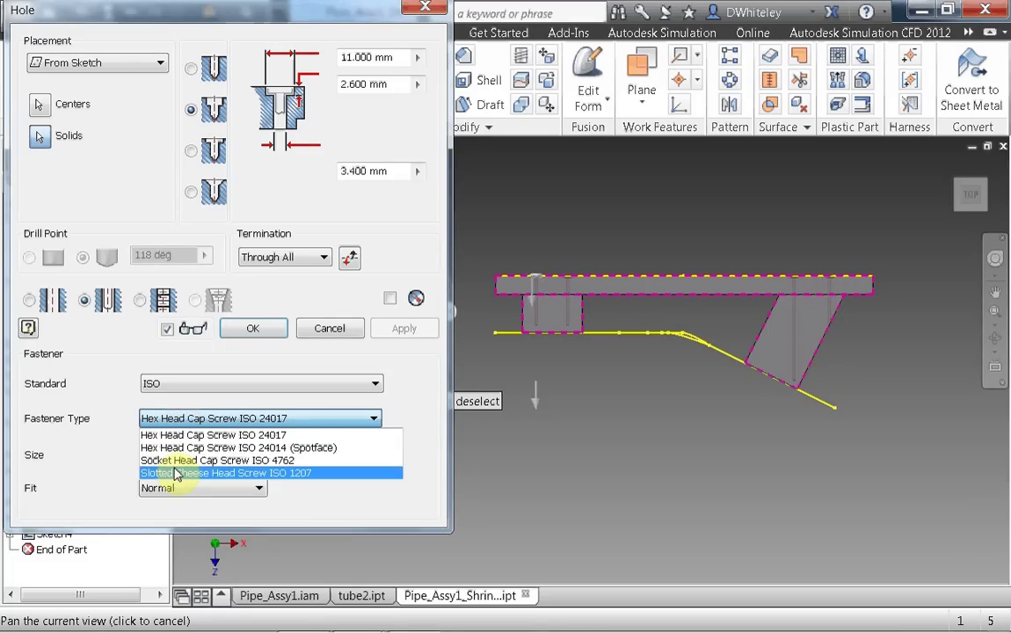
left_click(173, 461)
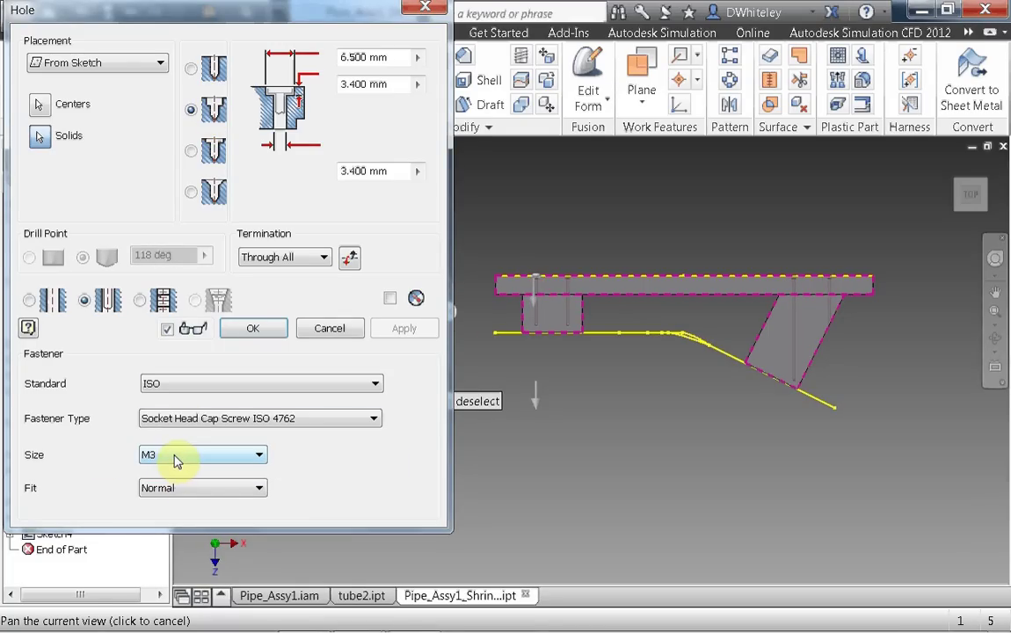
left_click(175, 461)
left_click(154, 251)
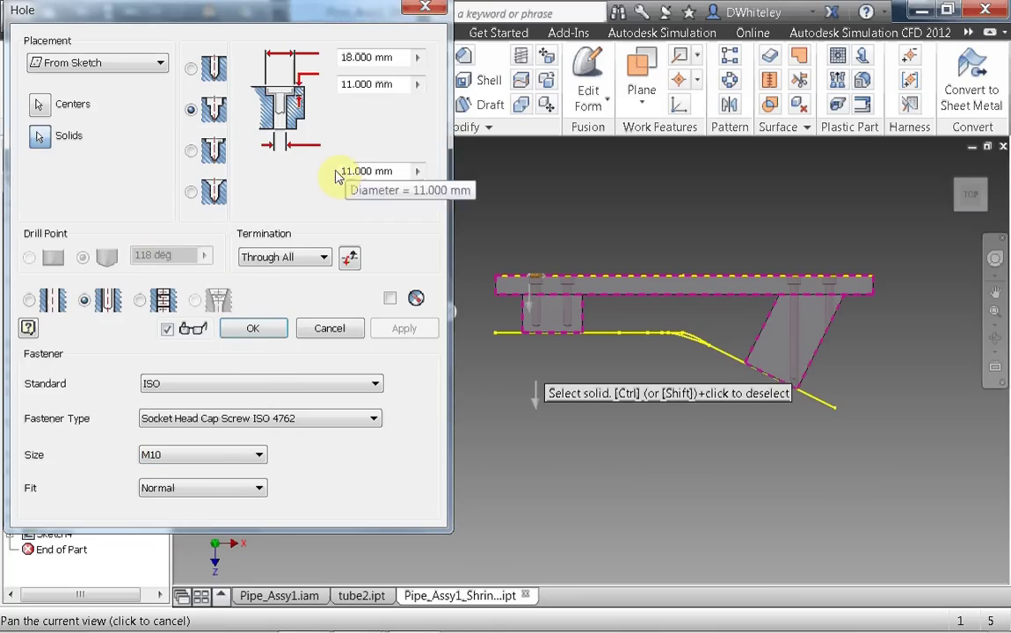
Switch the hole termination to Distance with a 40 mm depth and create the counterbore holes.
left_click(299, 258)
left_click(263, 272)
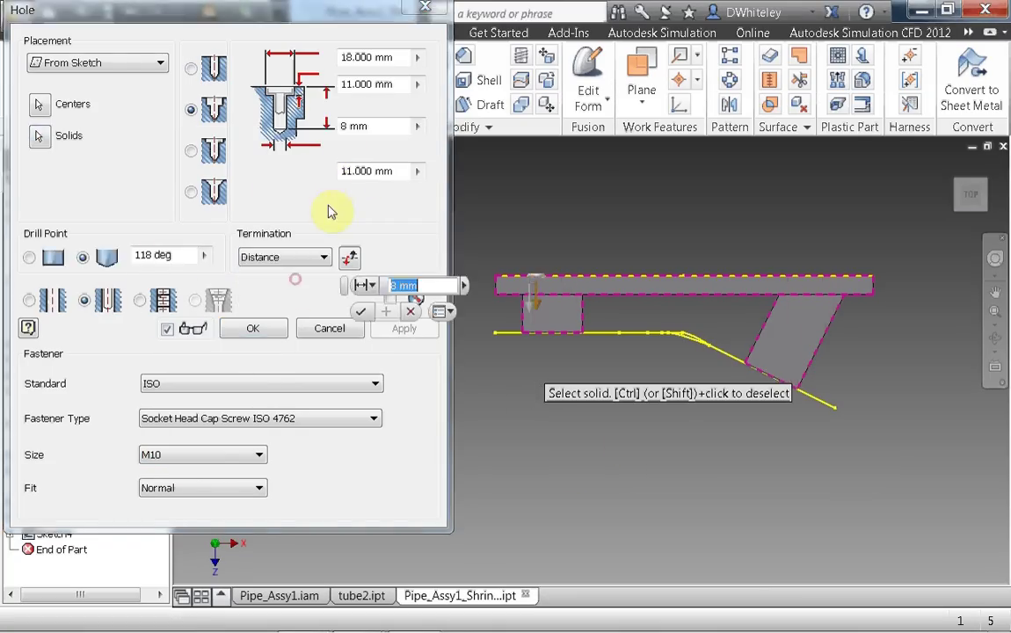
left_click(373, 126)
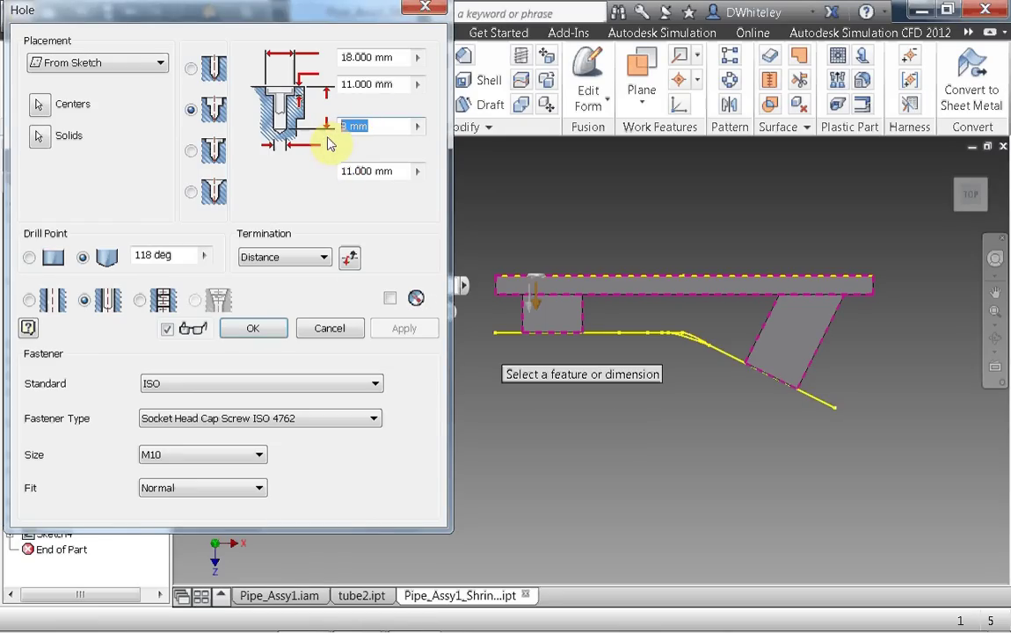
type("40")
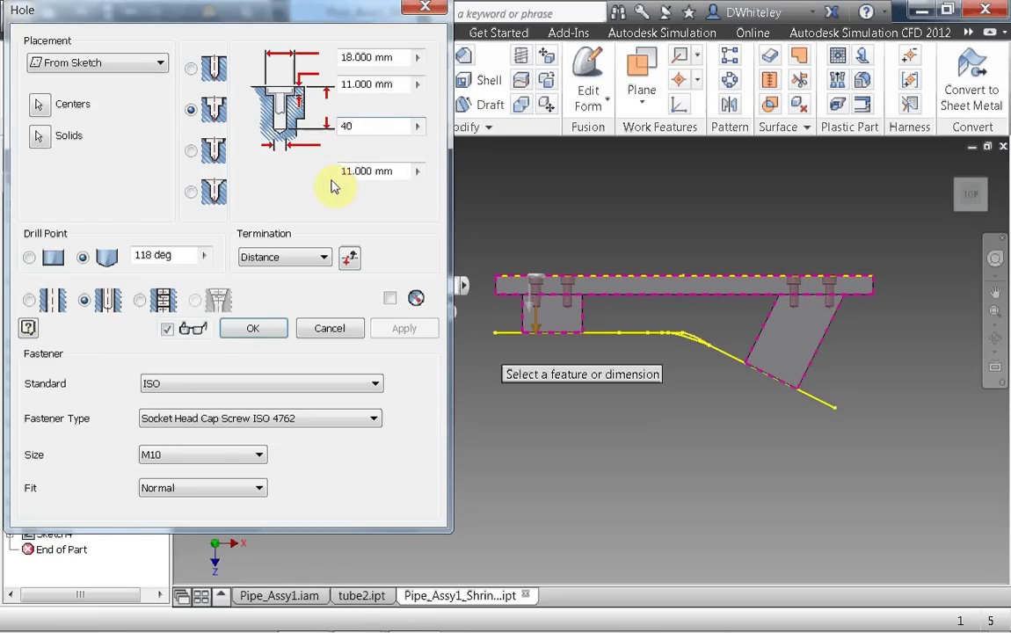
scroll(731, 329, "up", 3)
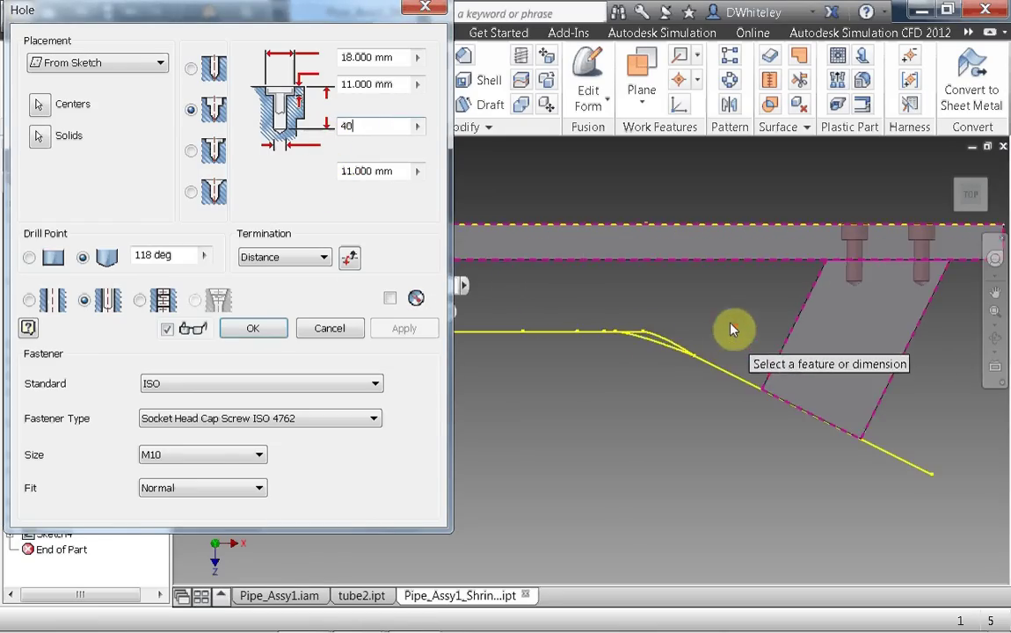
middle_click_drag(731, 330, 653, 337)
scroll(696, 343, "down", 2)
scroll(704, 334, "up", 5)
scroll(653, 338, "down", 3)
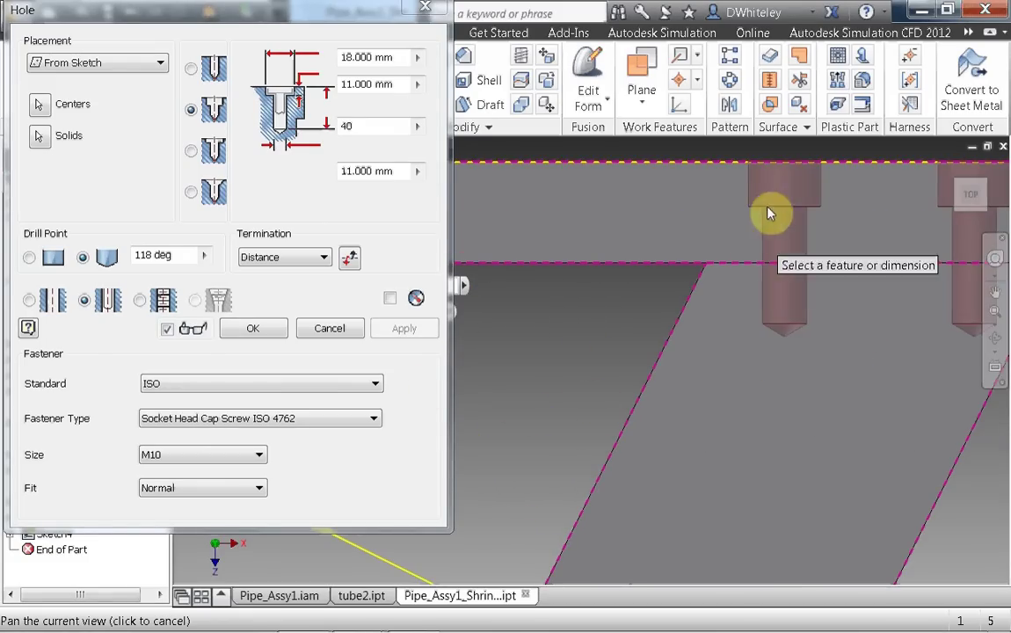
scroll(595, 355, "down", 3)
middle_click_drag(595, 355, 797, 320)
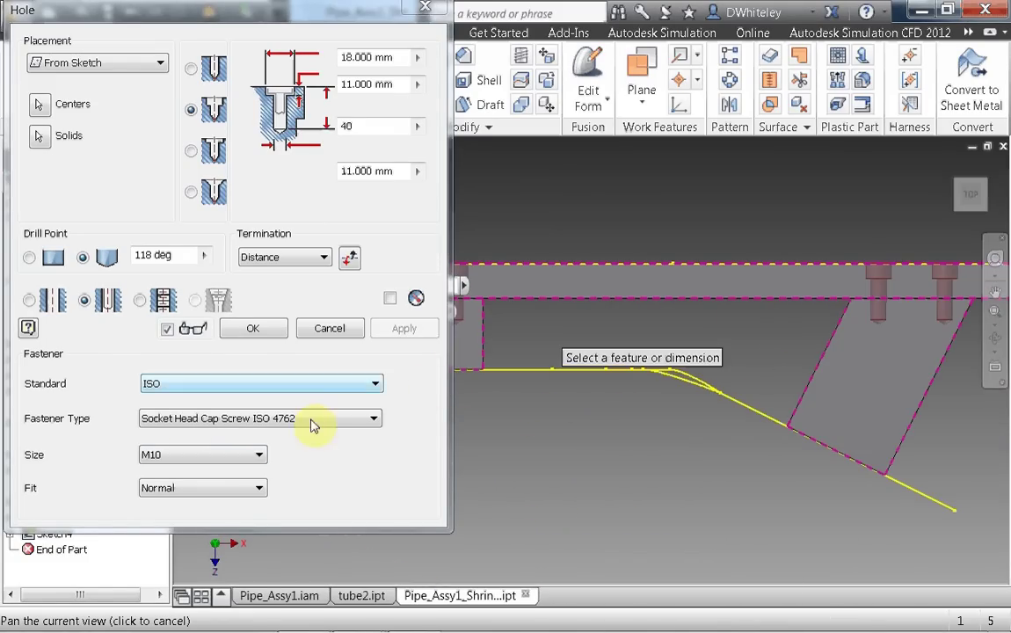
left_click(249, 334)
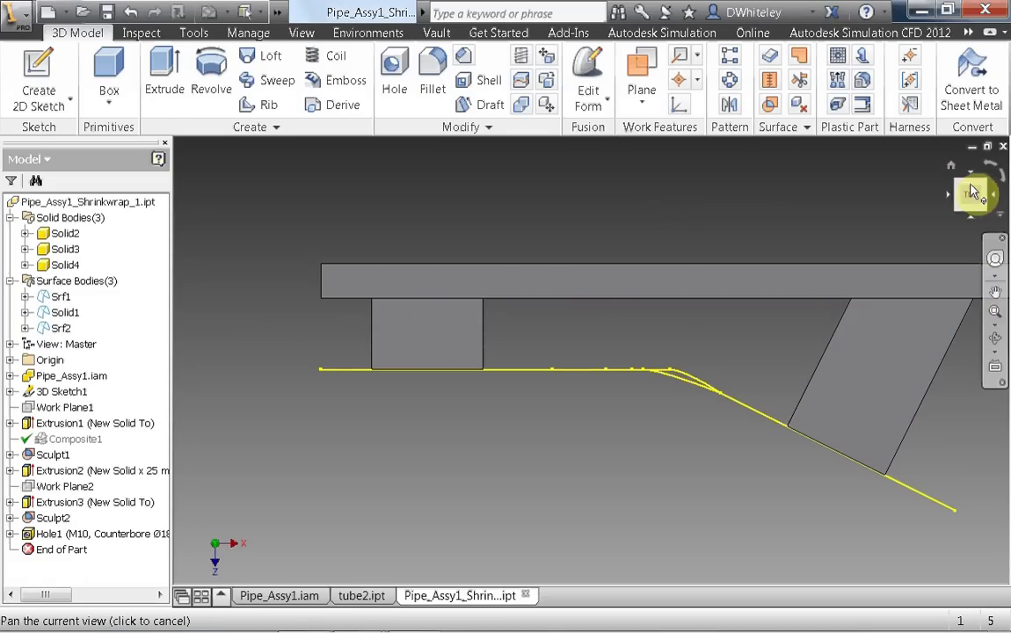
Examine the counterbores on the plate's underside and the grooved support blocks along the pipe path from several angles.
left_click_drag(996, 208, 872, 216)
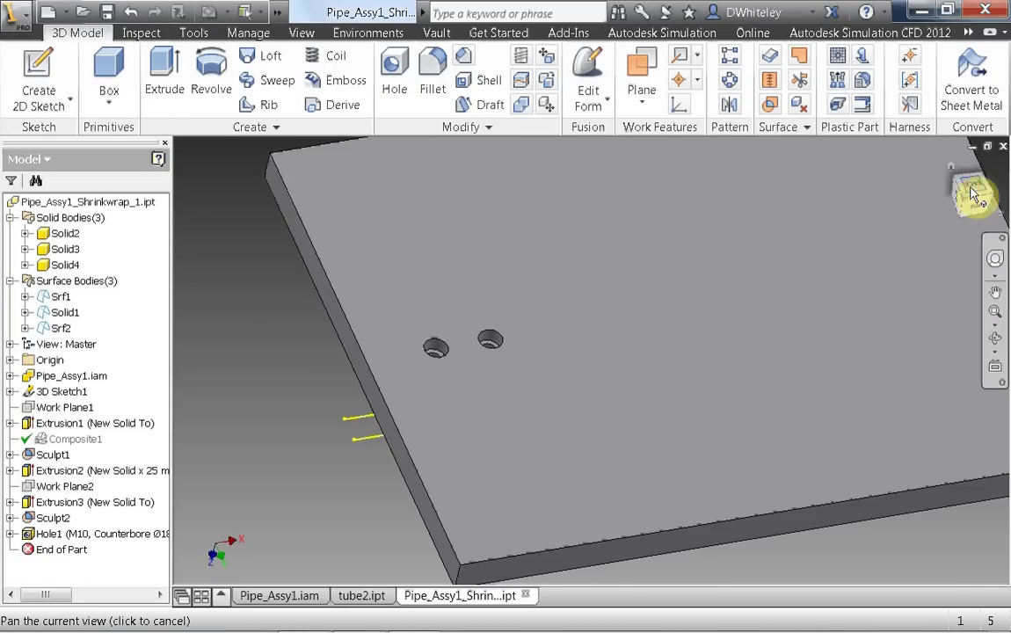
left_click_drag(970, 188, 945, 416)
middle_click_drag(687, 215, 610, 178)
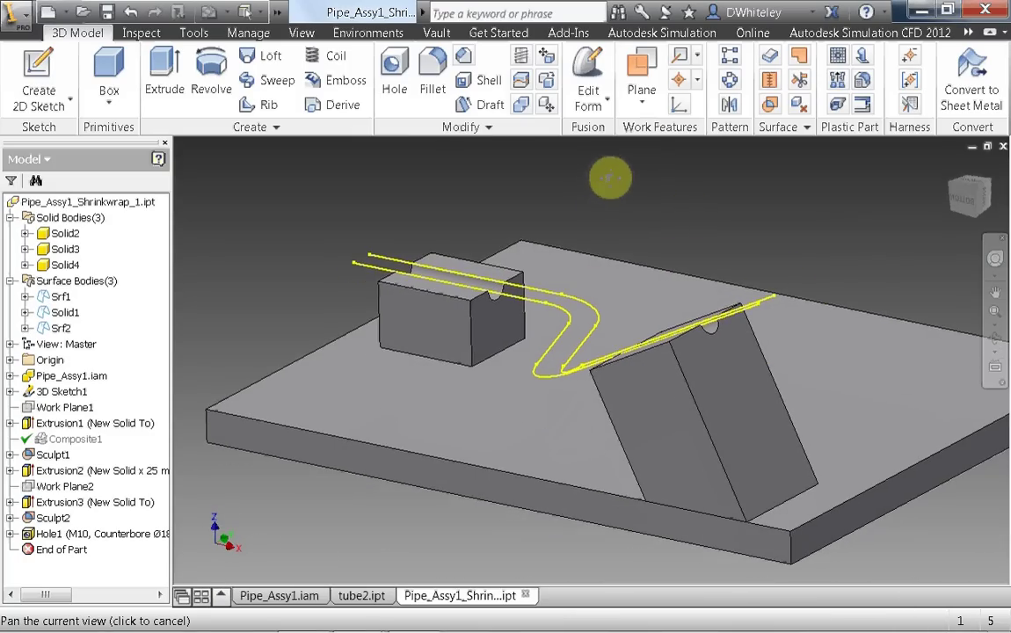
scroll(613, 181, "up", 2)
scroll(609, 180, "down", 5)
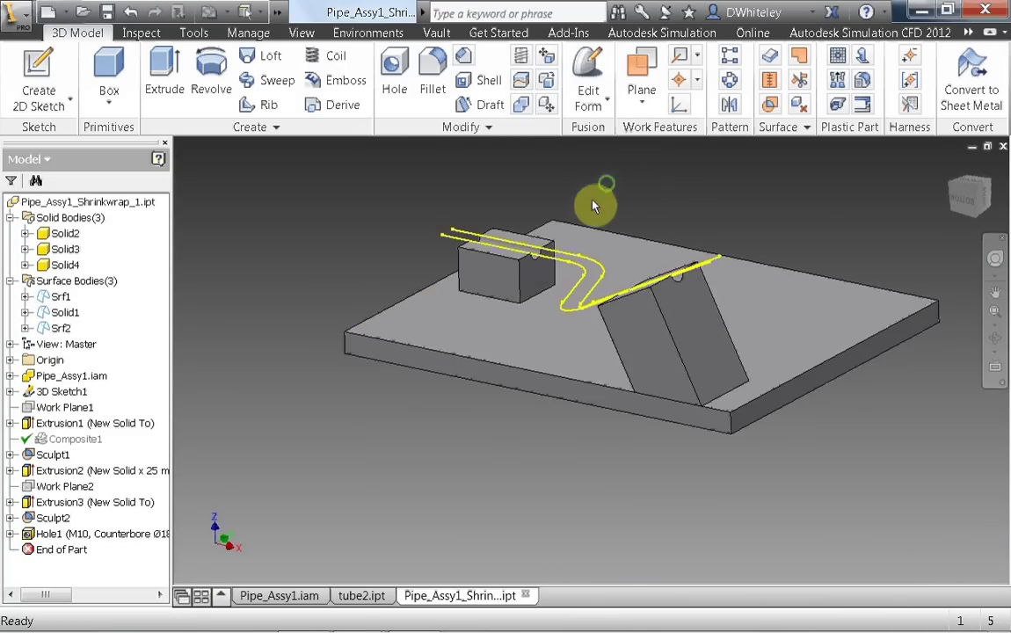
scroll(570, 227, "up", 2)
scroll(569, 227, "down", 1)
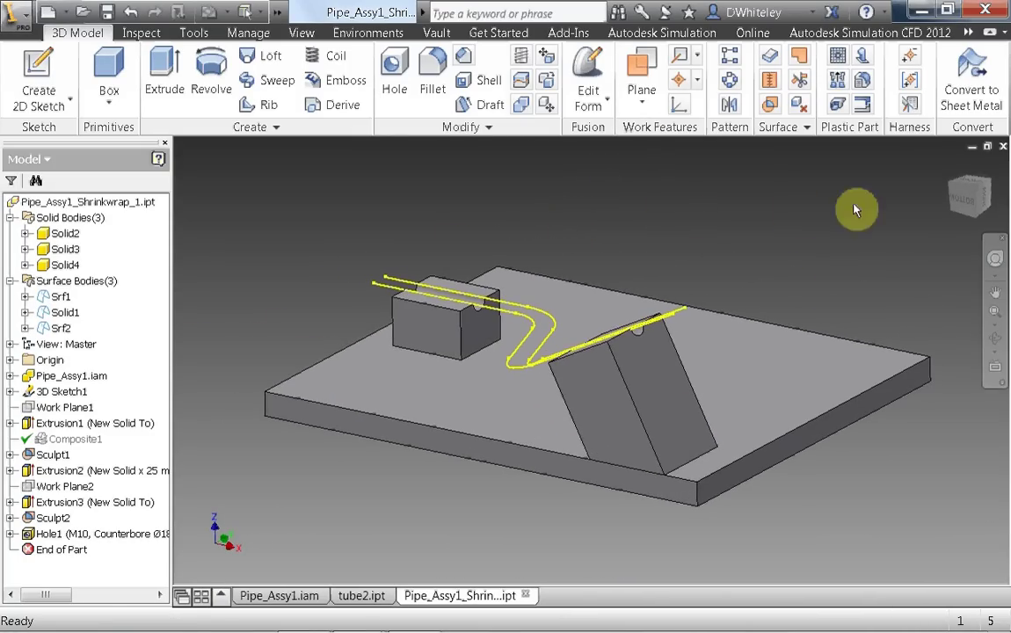
mouse_move(962, 202)
left_mouse_down()
mouse_move(964, 219)
mouse_move(960, 185)
left_mouse_up()
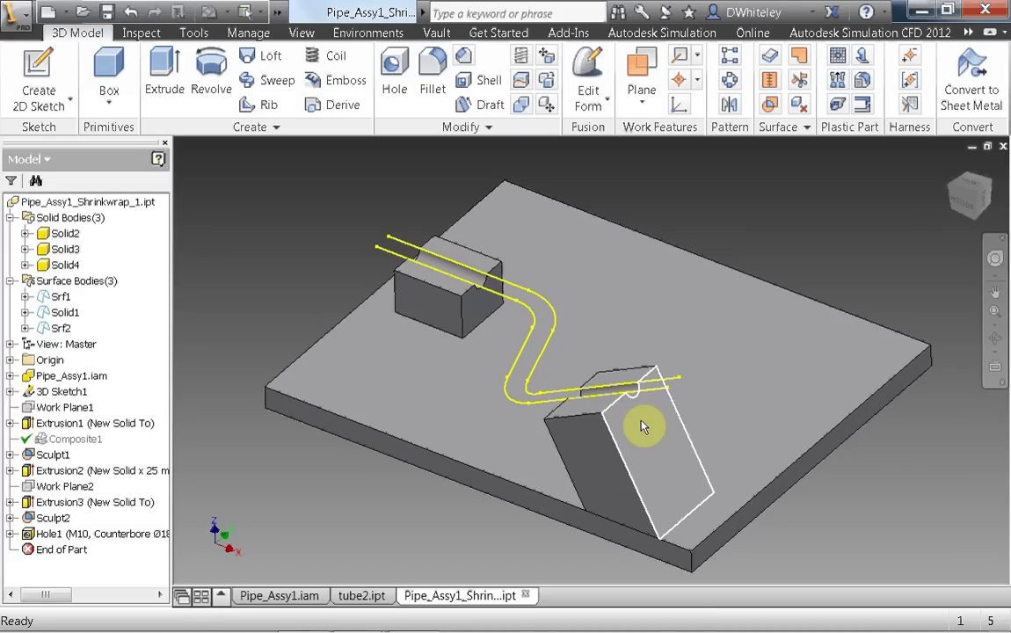
scroll(638, 407, "up", 5)
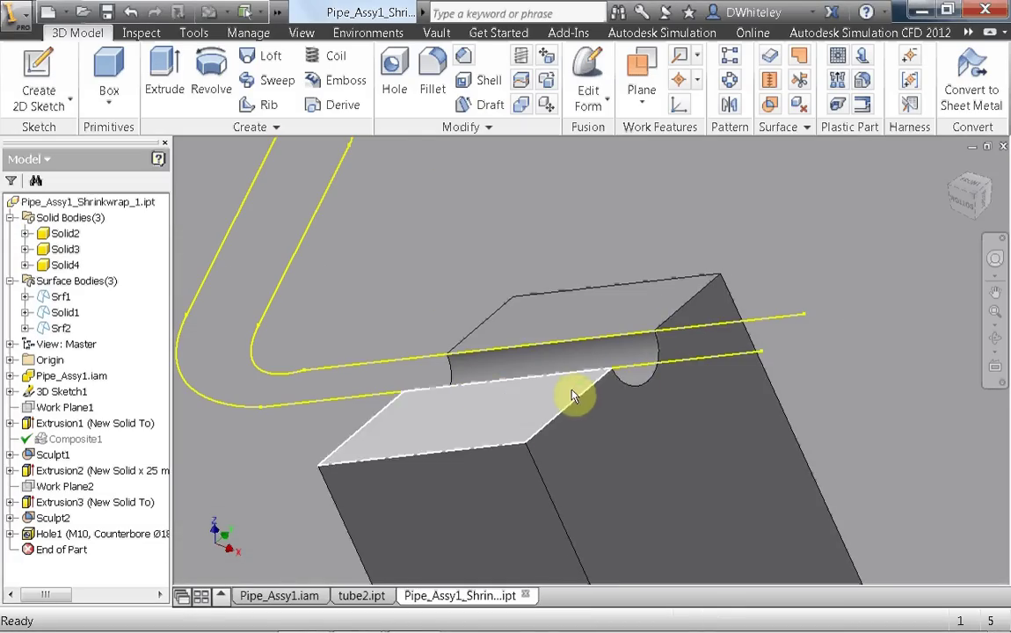
scroll(572, 392, "down", 3)
scroll(572, 392, "down", 3)
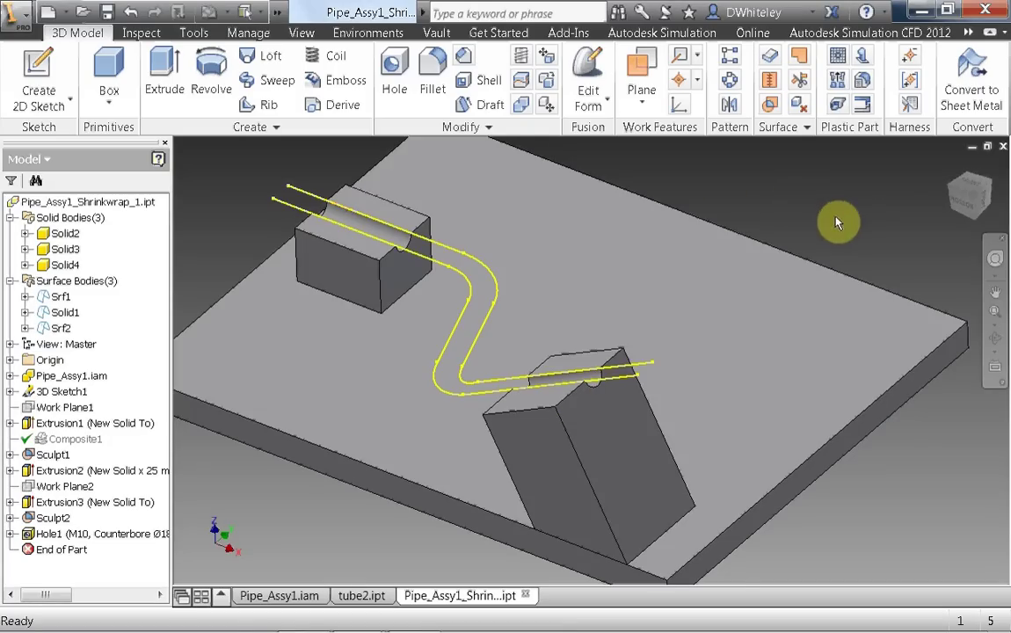
middle_click_drag(837, 222, 853, 246)
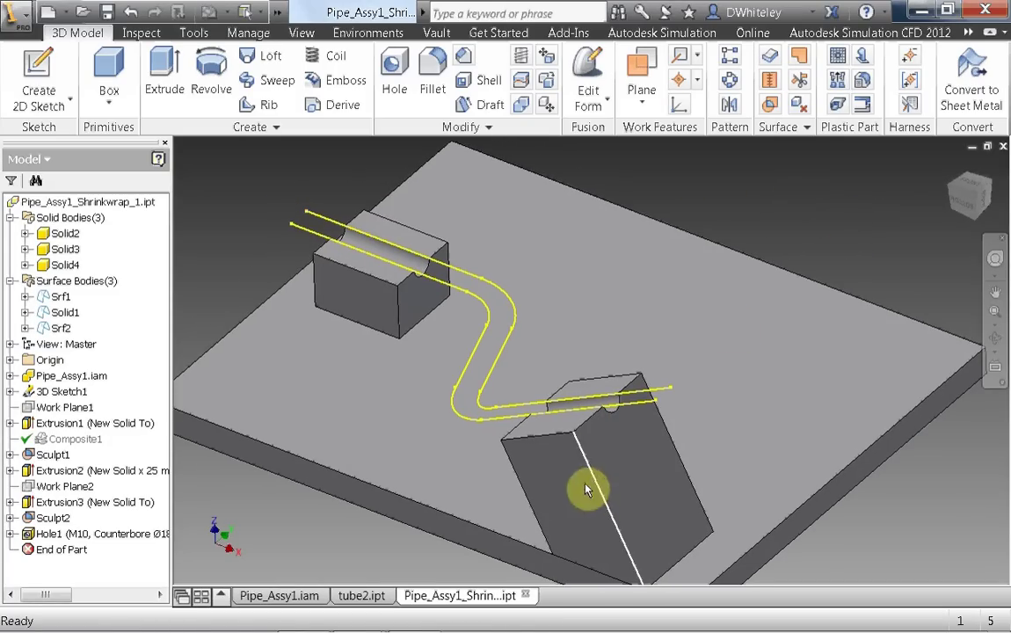
mouse_move(989, 180)
middle_mouse_down("shift")
mouse_move(958, 176)
mouse_move(957, 148)
middle_mouse_up("shift")
scroll(871, 218, "up", 4)
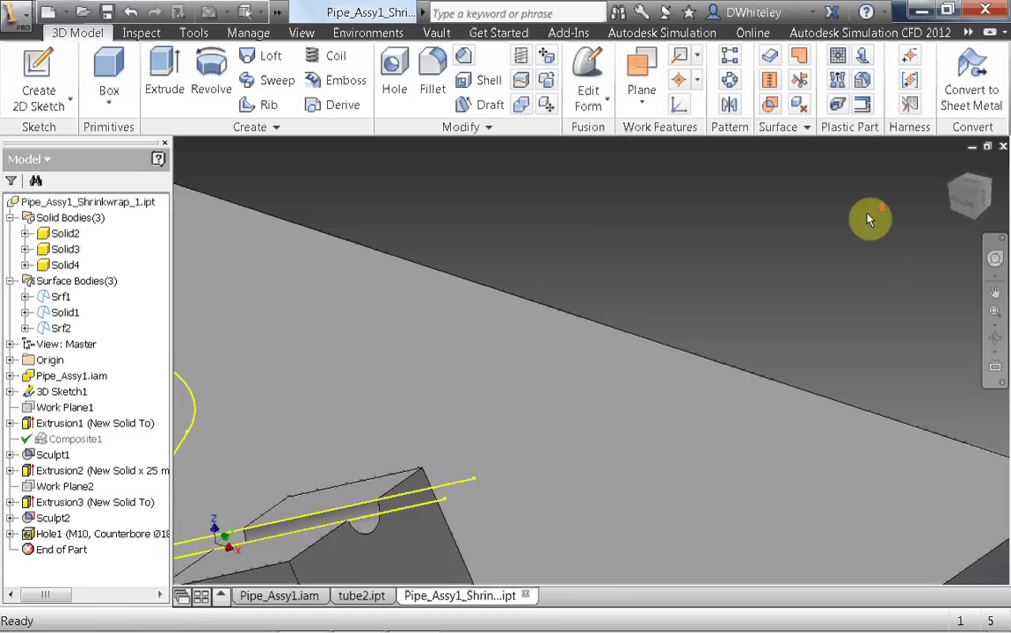
scroll(870, 218, "down", 3)
middle_click_drag(838, 226, 740, 237)
scroll(856, 214, "down", 3)
scroll(708, 231, "up", 4)
scroll(708, 230, "down", 3)
Save the Shrinkwrap part file.
mouse_move(961, 211)
left_mouse_down()
mouse_move(959, 186)
mouse_move(961, 195)
left_mouse_up()
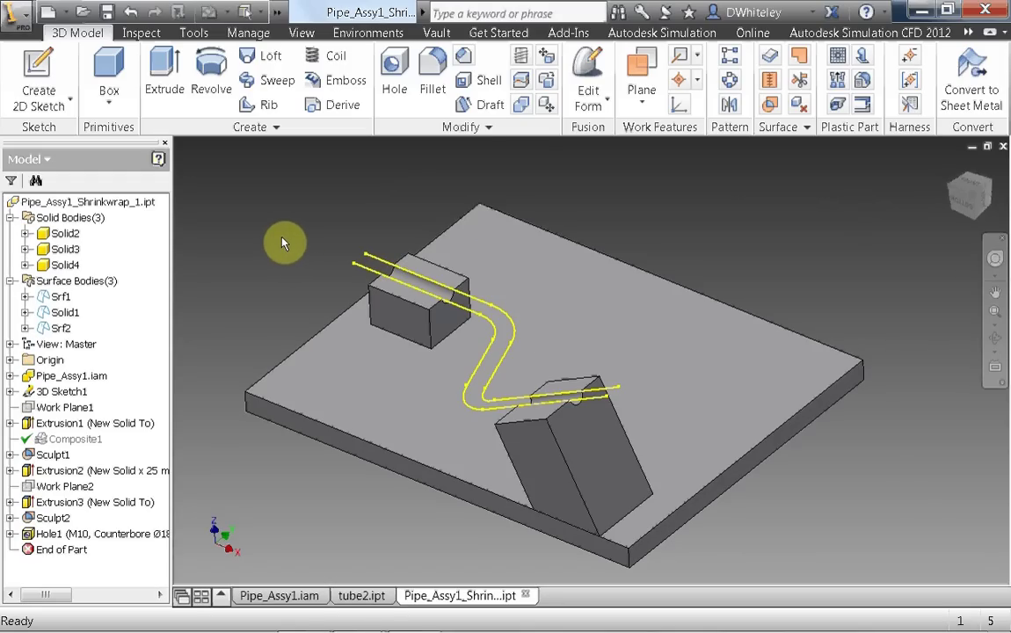
left_click(107, 11)
left_click(596, 258)
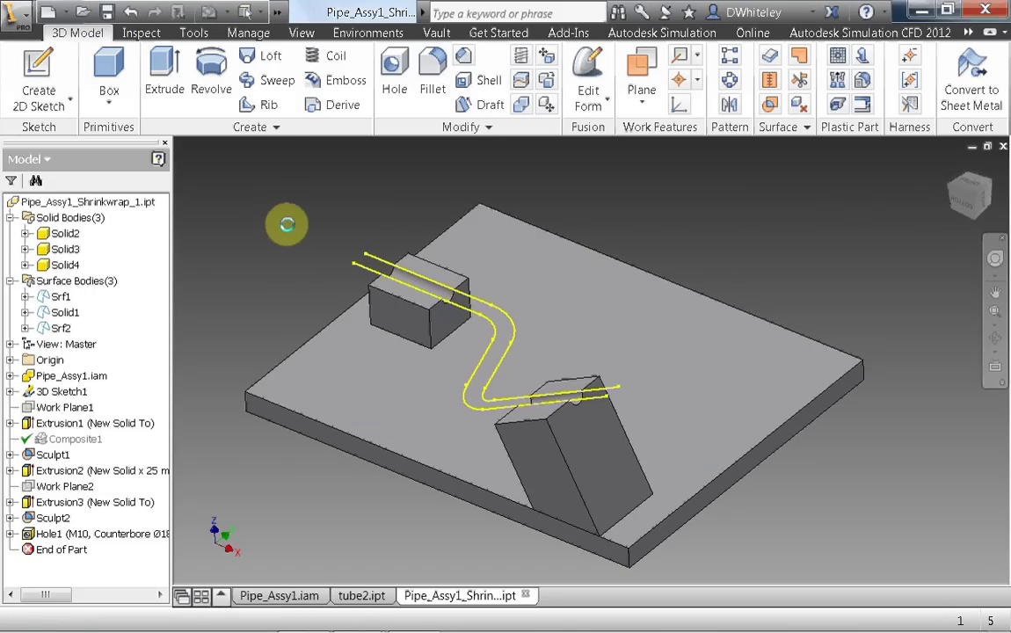
Set up Make Components with Solid2, Solid3 and Solid4, and name the target assembly tooling1.iam.
left_click(246, 32)
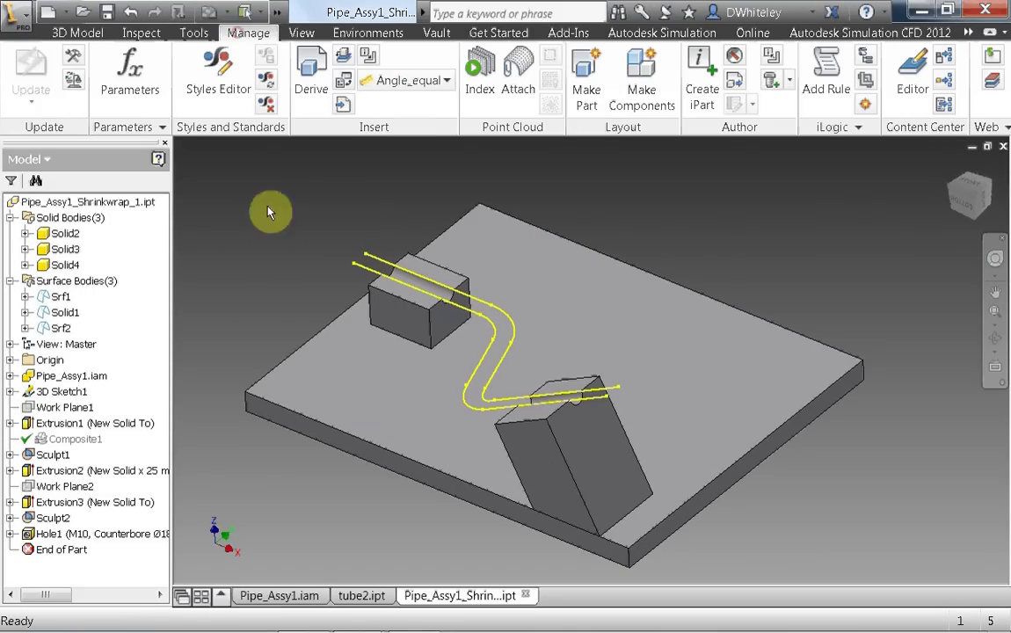
left_click(642, 89)
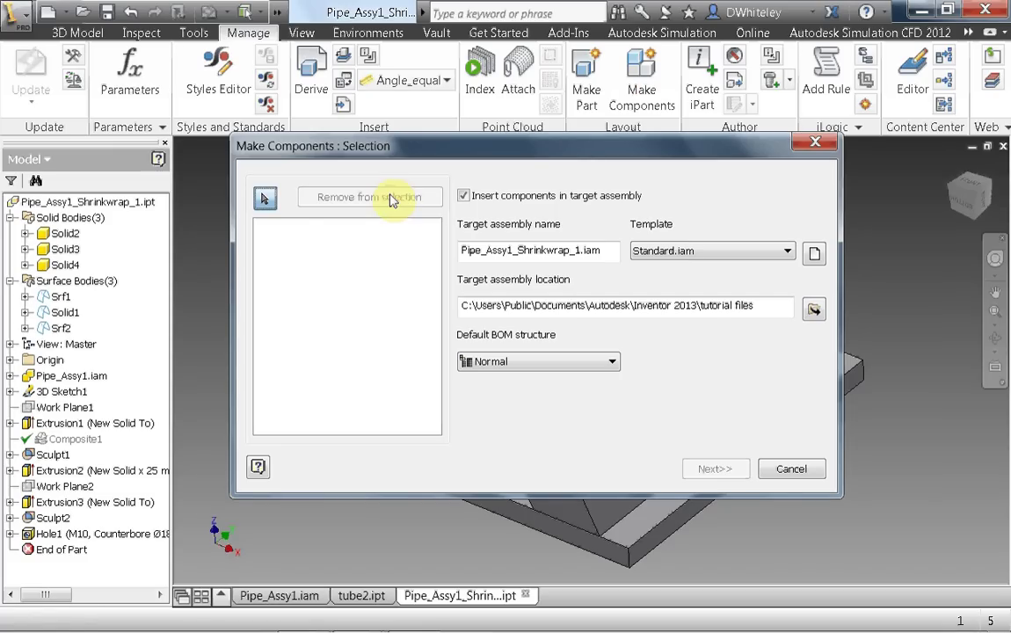
left_click(66, 234)
left_click(66, 249)
left_click(65, 265)
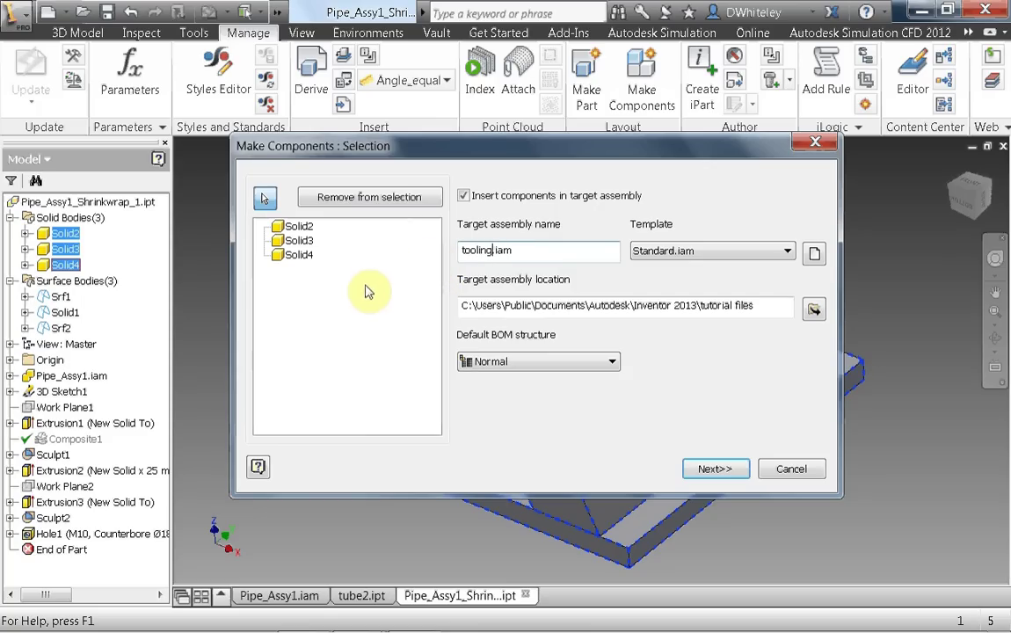
left_click(715, 470)
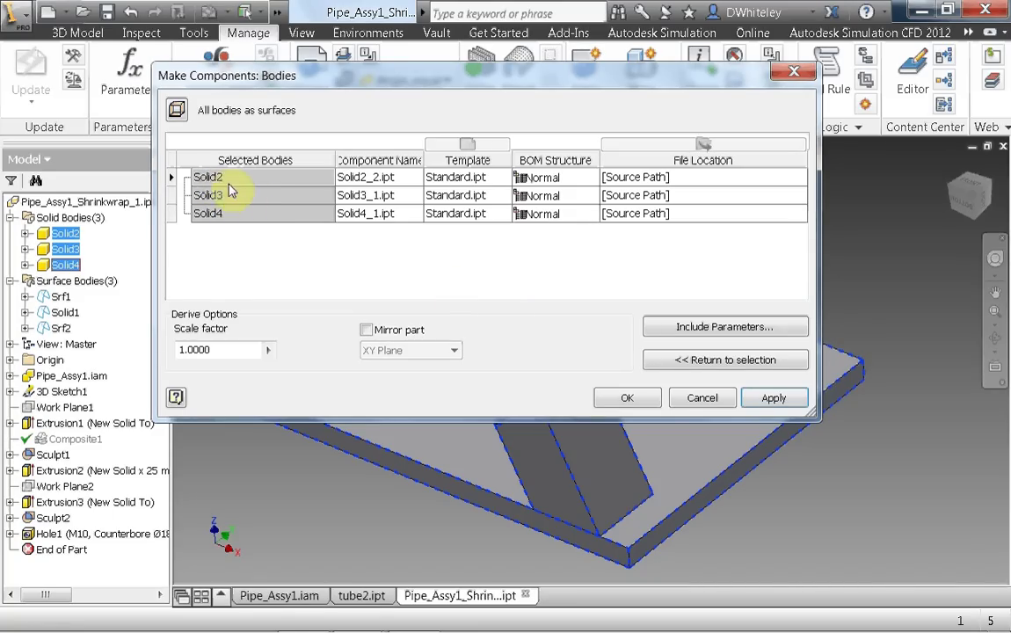
Check the component names of the three bodies, keep the defaults, and generate the parts in the tooling assembly.
left_click(362, 177)
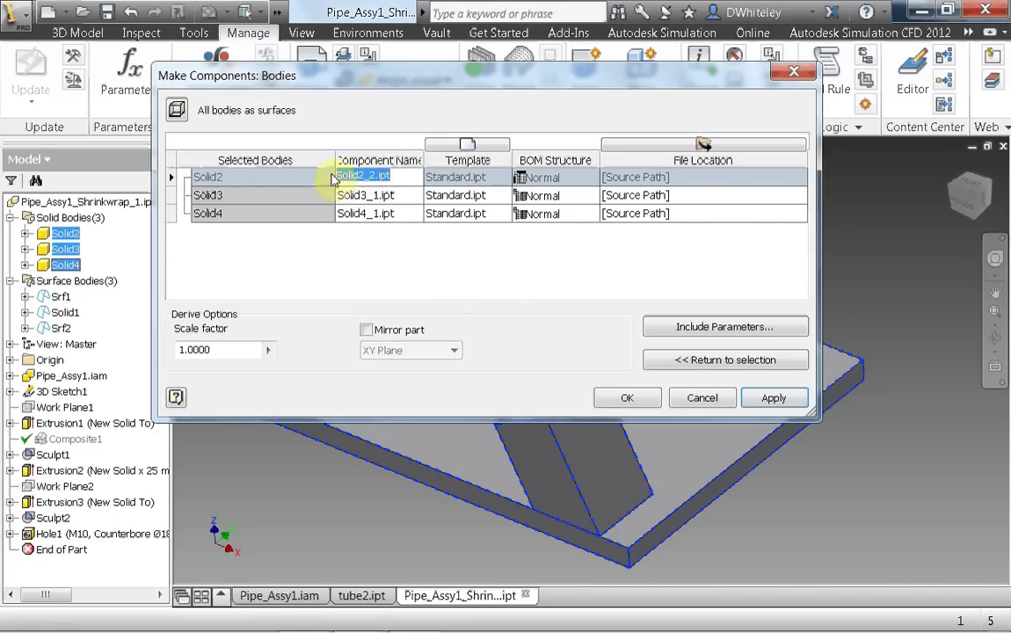
left_click(369, 195)
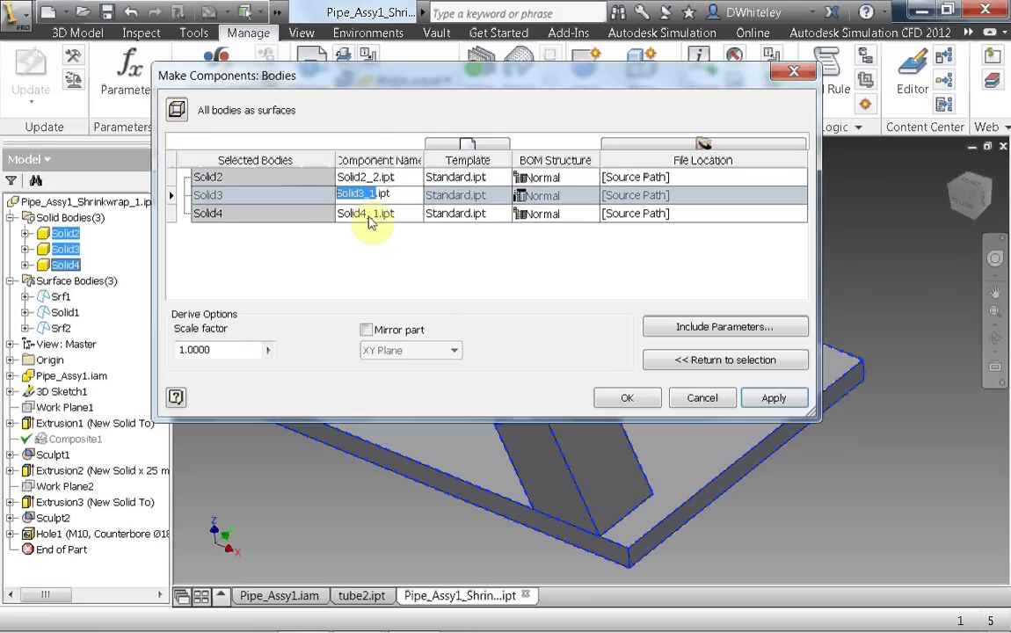
left_click(378, 216)
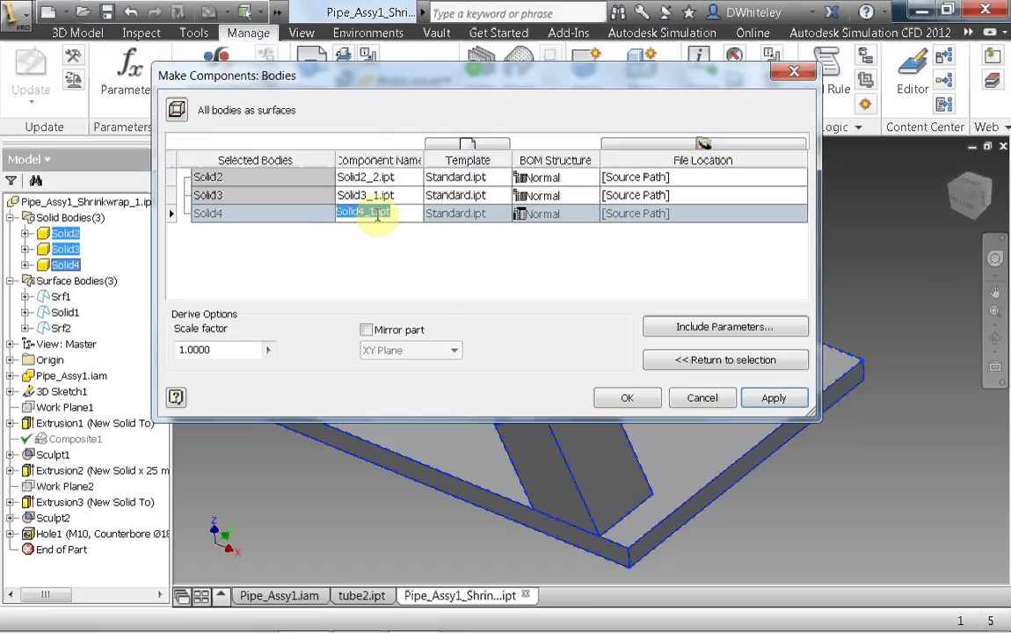
left_click(408, 259)
left_click(628, 400)
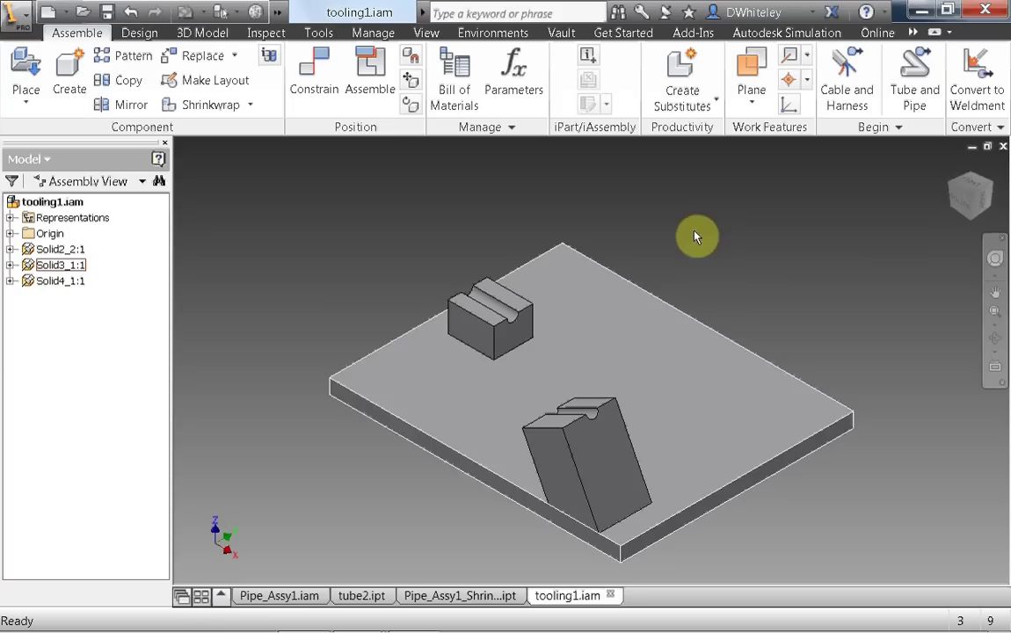
Open the angled support block Solid4_1 from the tooling assembly as its own part and show it in an isometric view.
left_click_drag(970, 192, 960, 150)
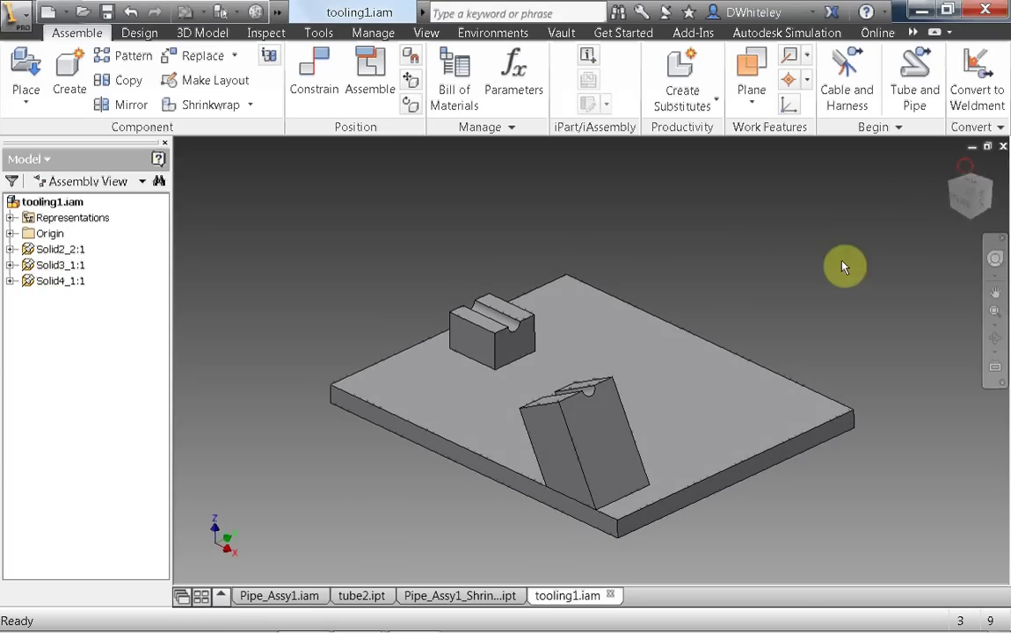
mouse_move(970, 201)
left_mouse_down()
mouse_move(960, 4)
mouse_move(971, 190)
left_mouse_up()
scroll(514, 276, "up", 3)
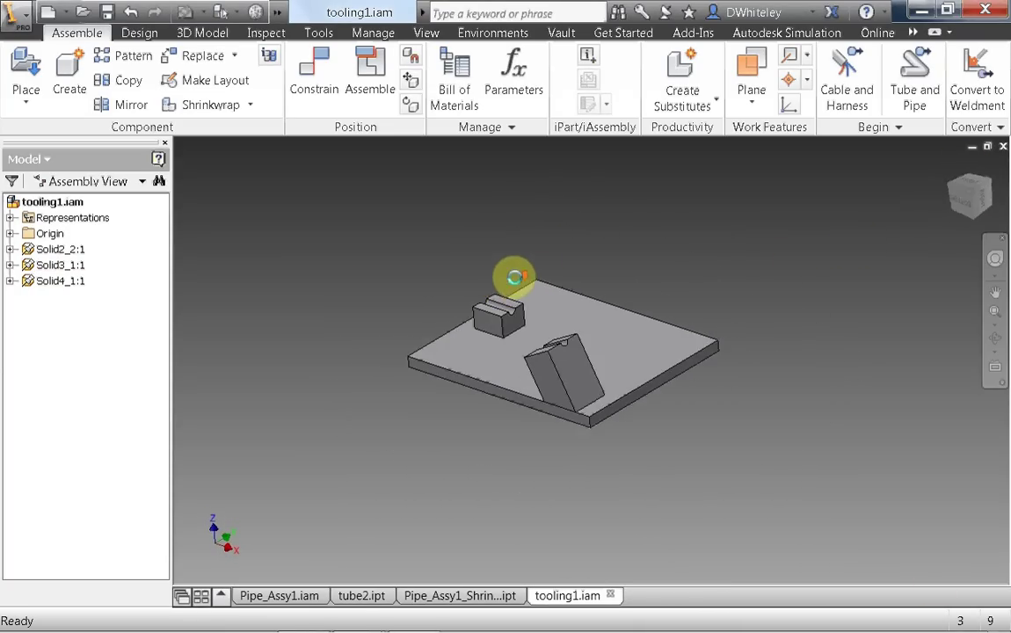
scroll(498, 282, "down", 4)
middle_click_drag(457, 280, 341, 240)
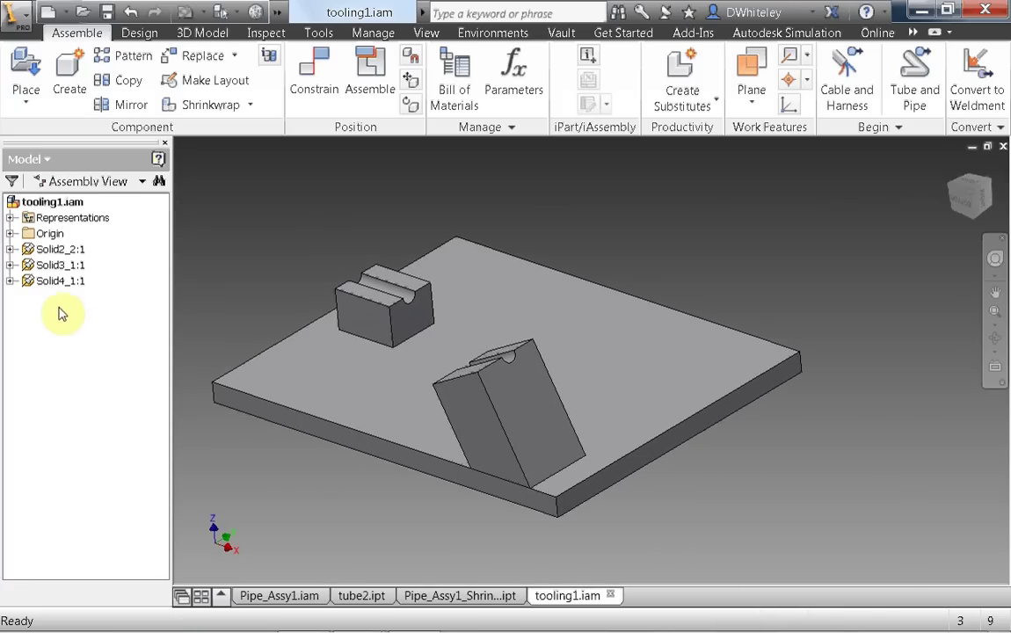
right_click(51, 281)
right_click(52, 283)
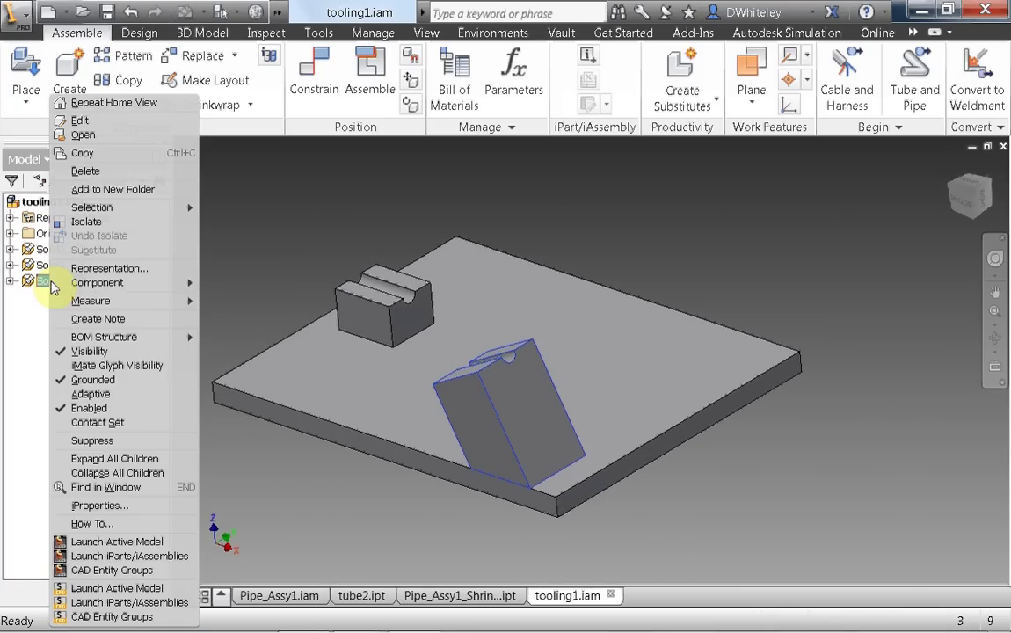
left_click(81, 135)
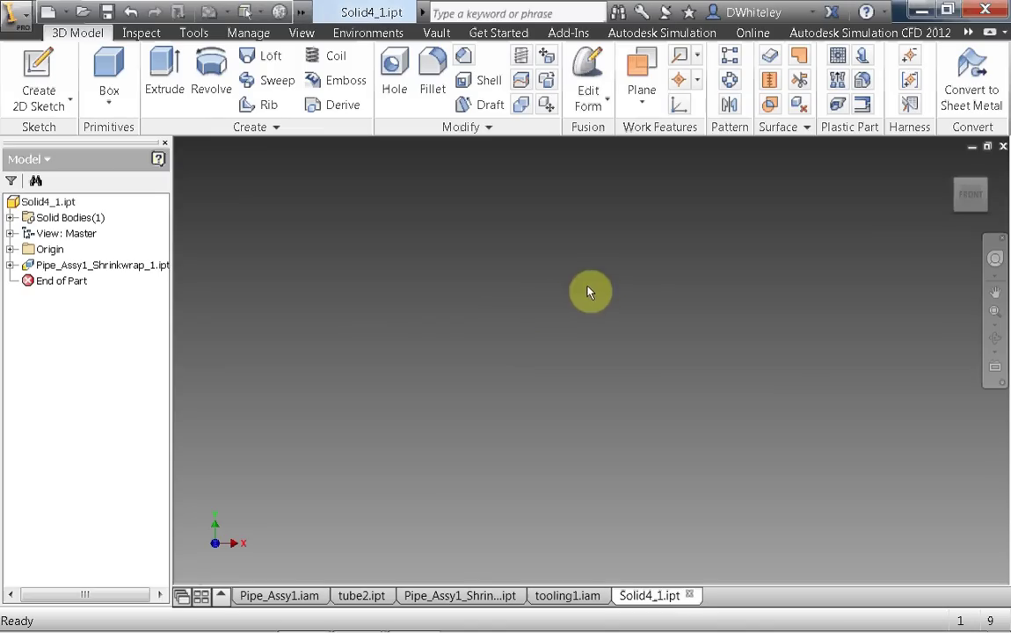
left_click(951, 167)
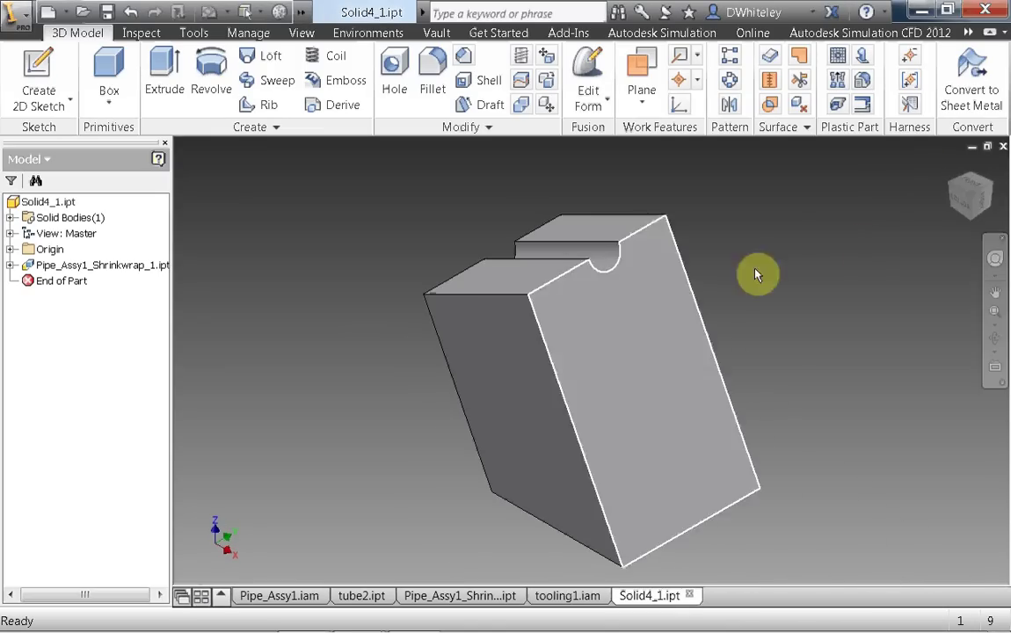
mouse_move(957, 213)
left_mouse_down()
mouse_move(978, 190)
mouse_move(979, 163)
mouse_move(970, 248)
mouse_move(978, 204)
mouse_move(946, 222)
mouse_move(949, 208)
left_mouse_up()
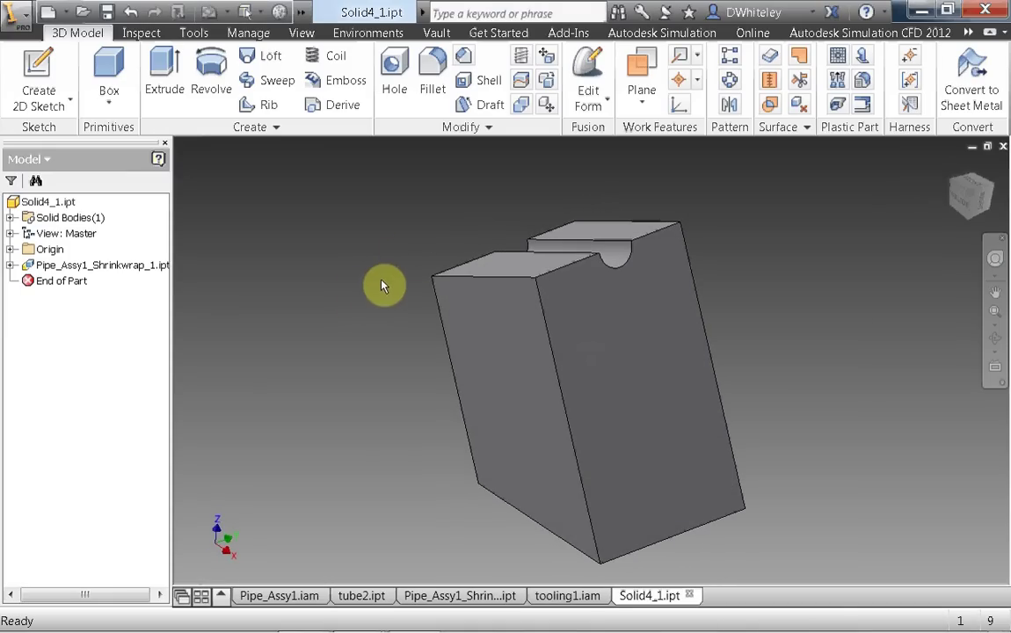